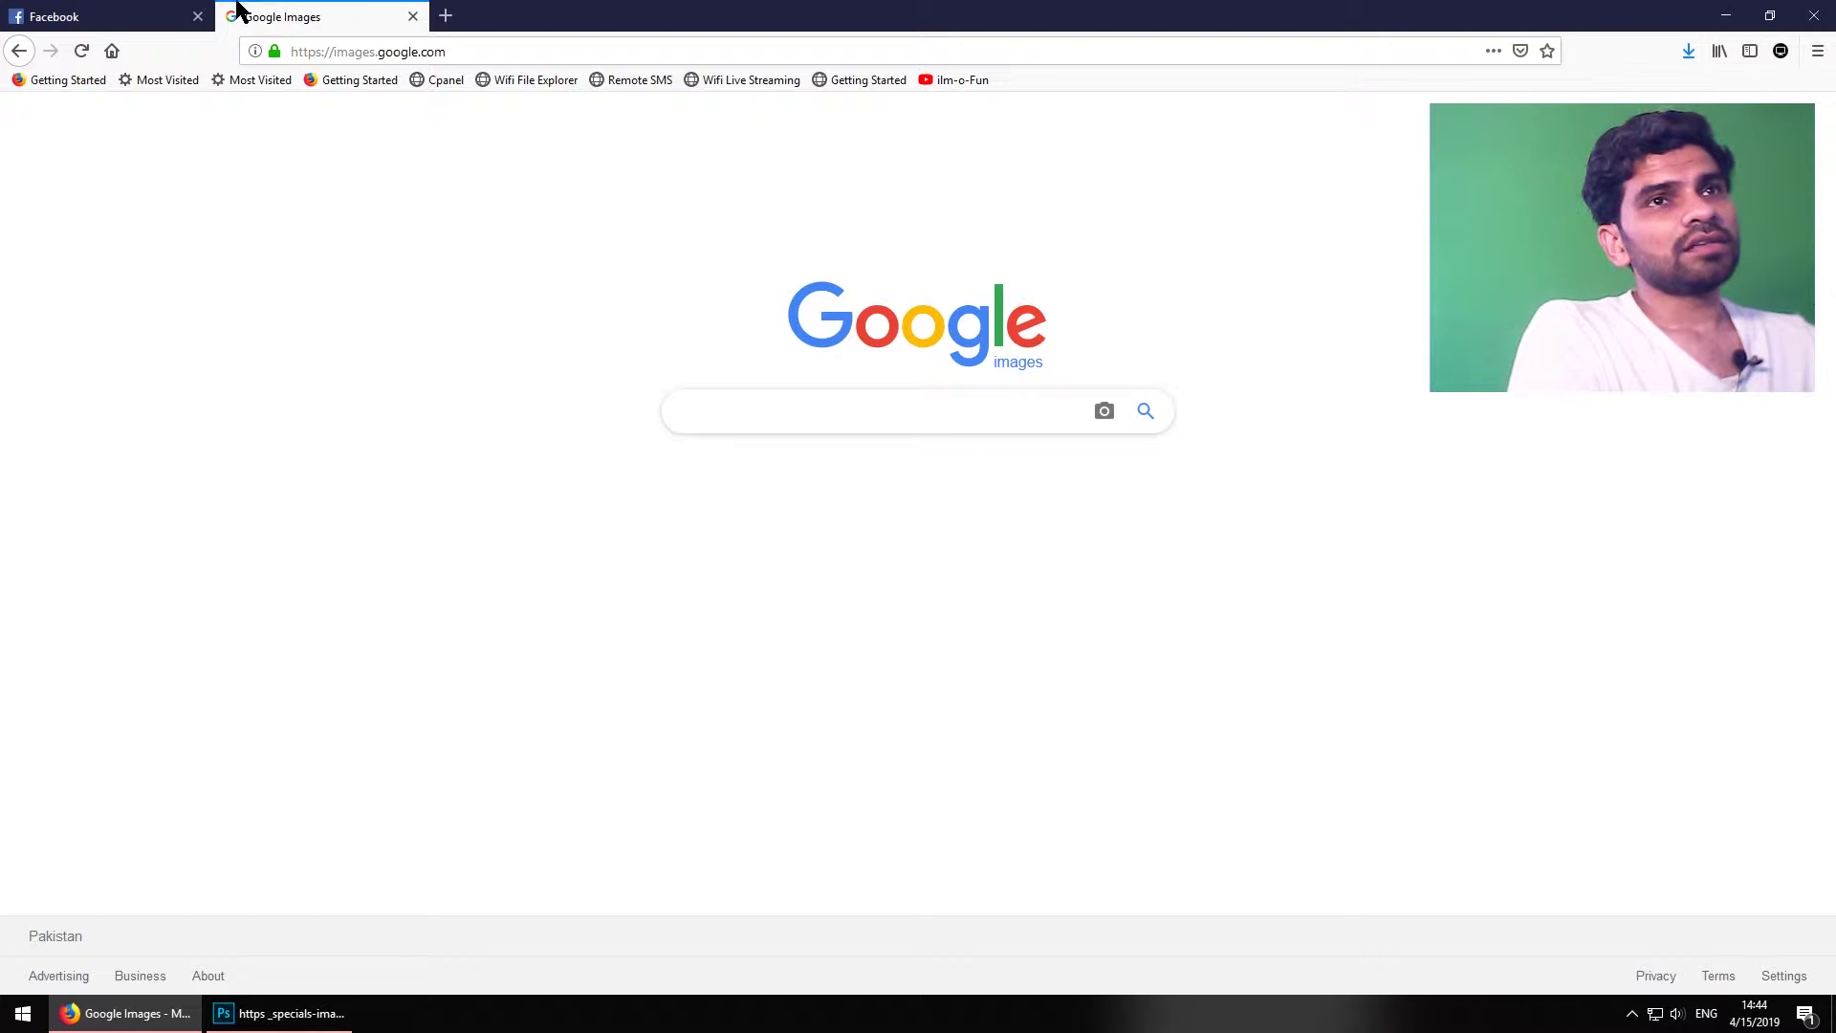
# Search Google Images for "beautiful sky"
pyautogui.write('beautiful sky')
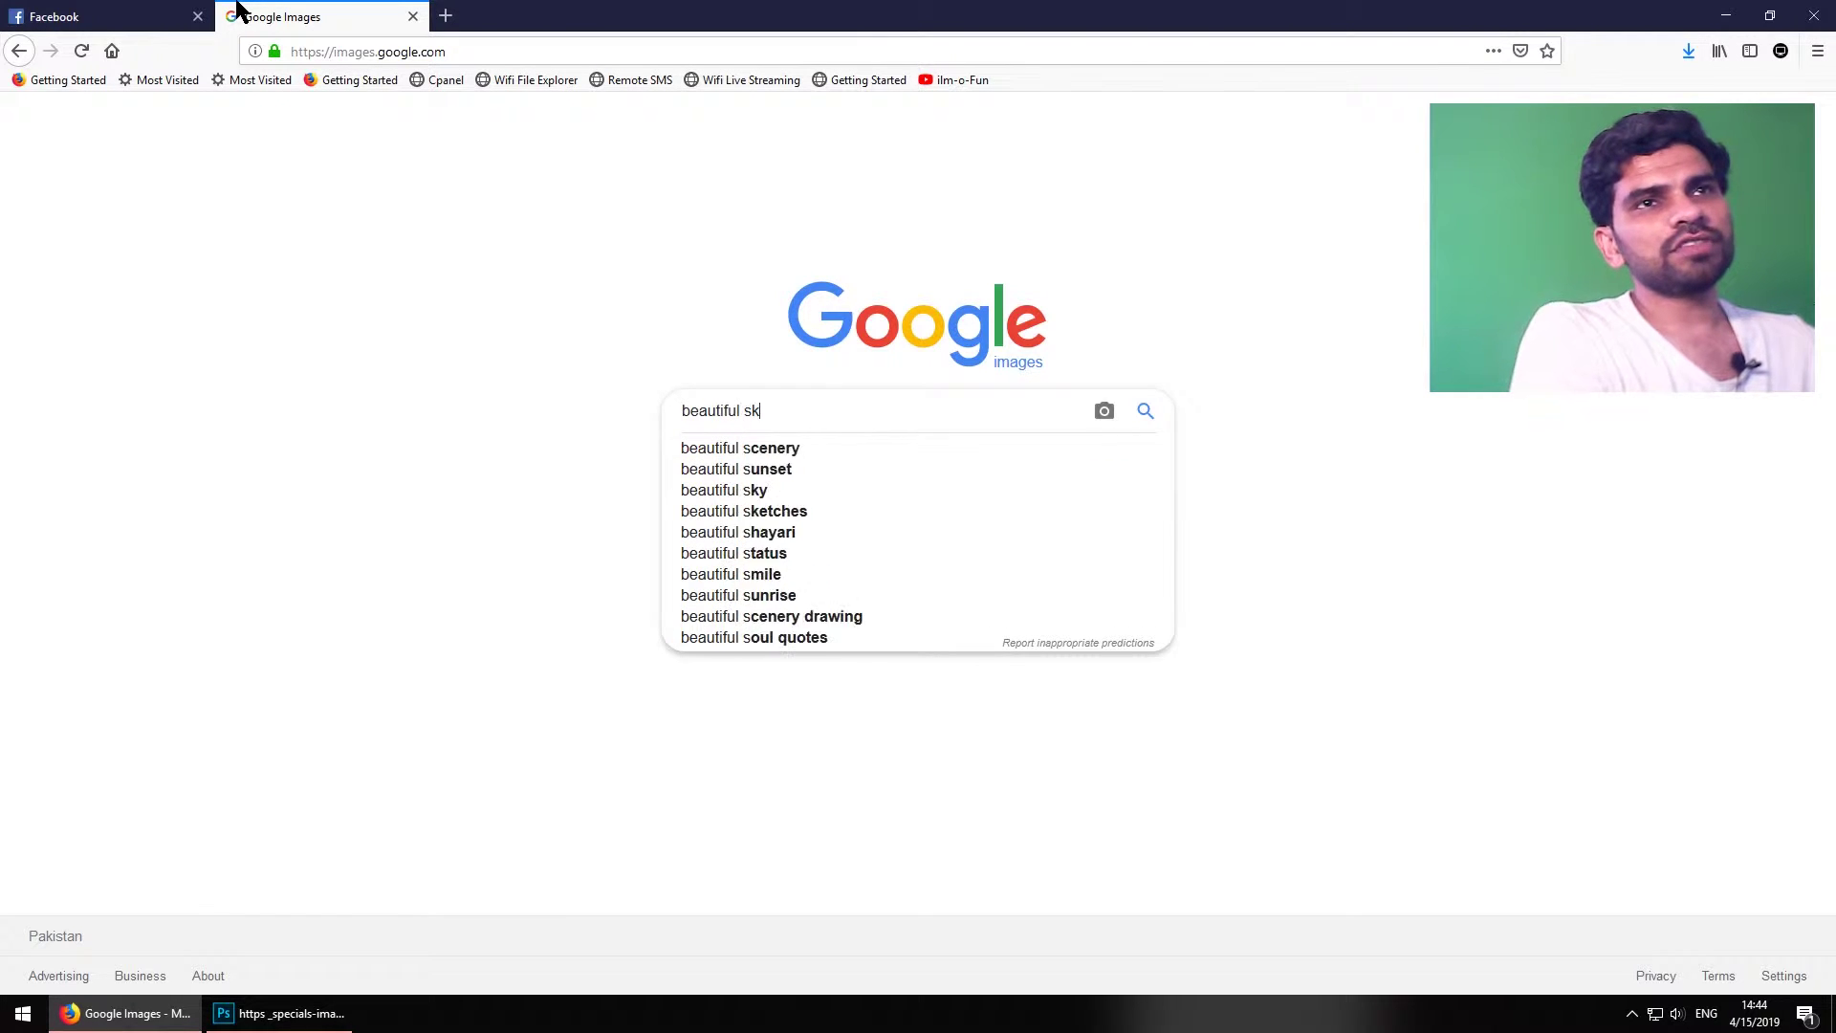
pyautogui.press('Return')
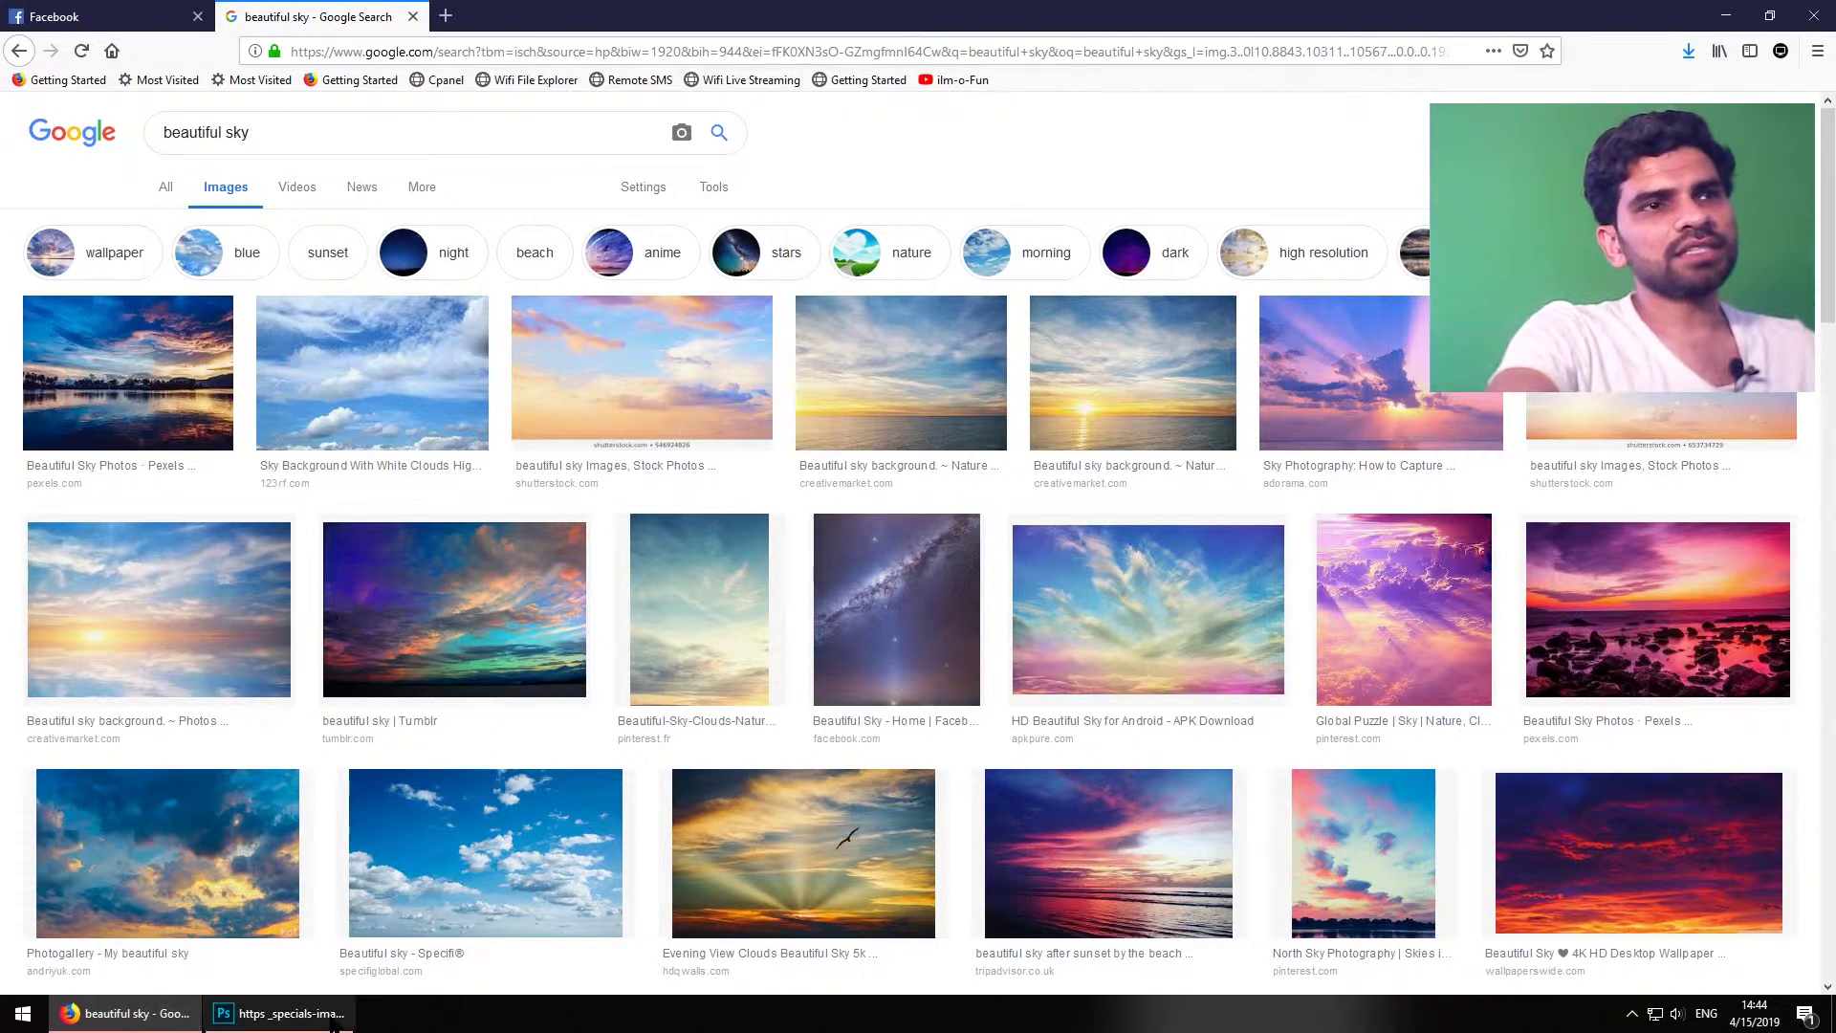
pyautogui.click(333, 1019)
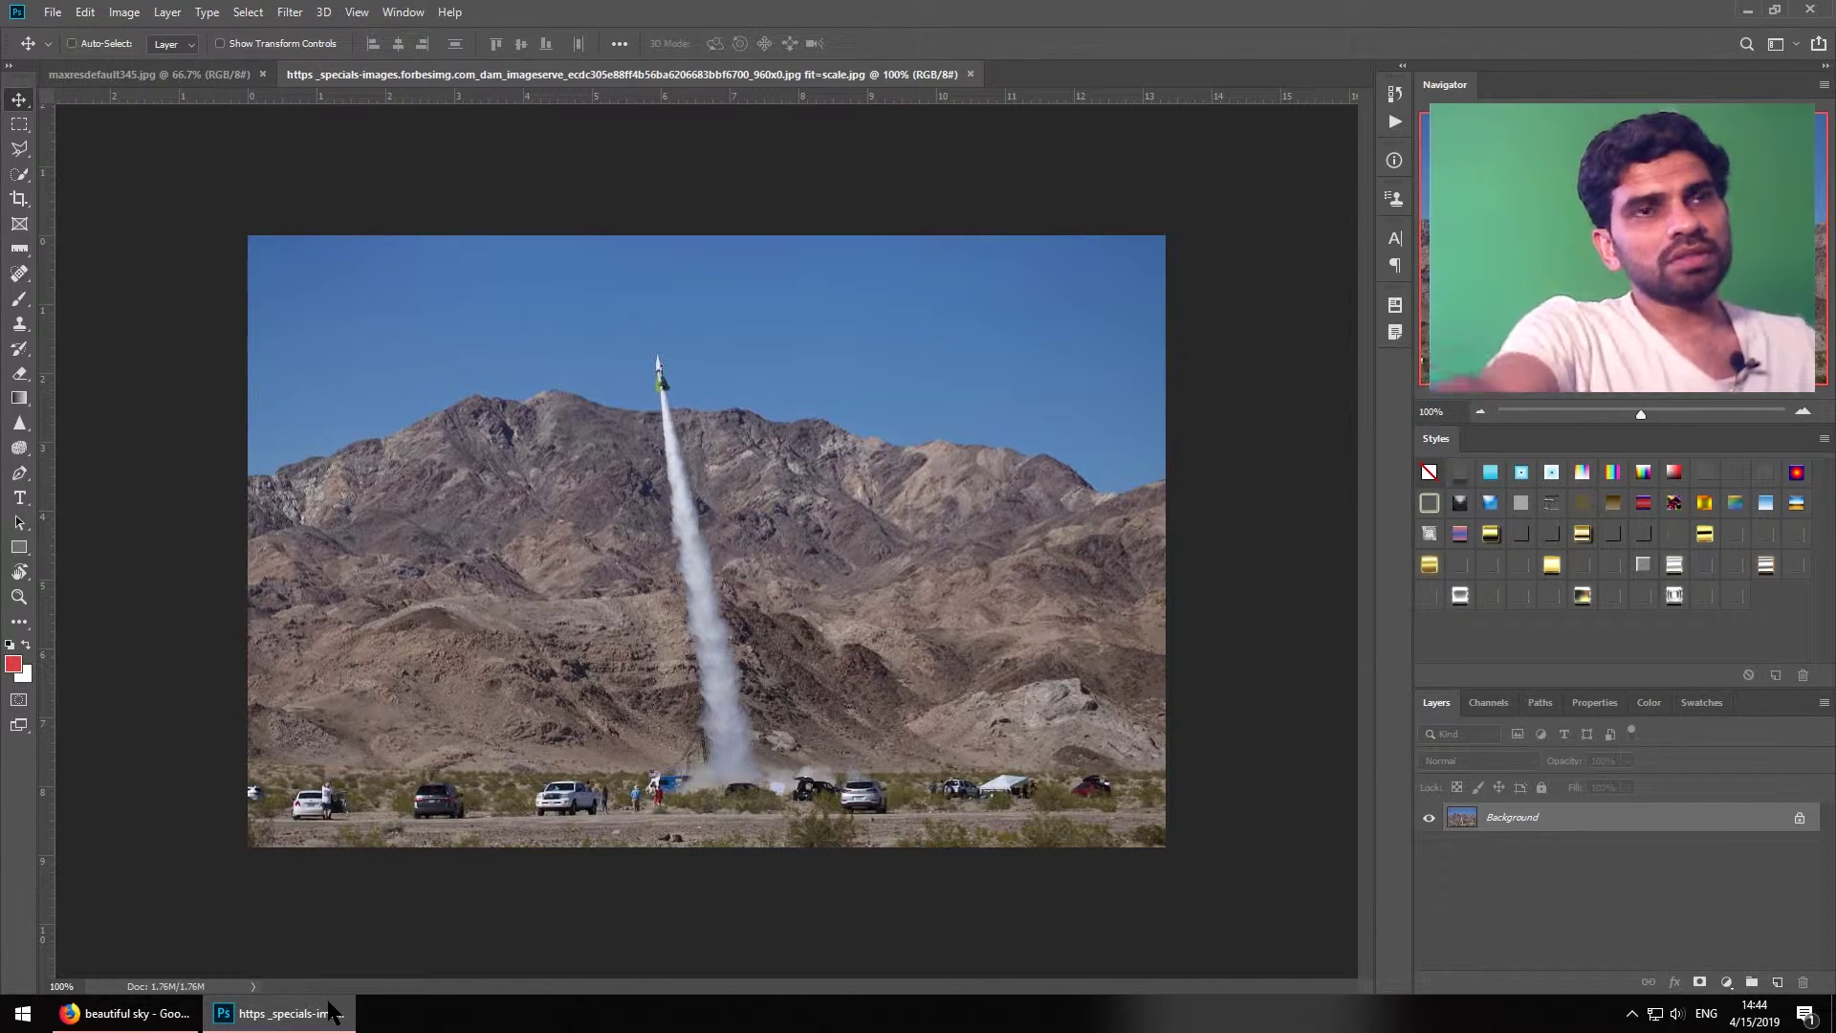
pyautogui.click(330, 1012)
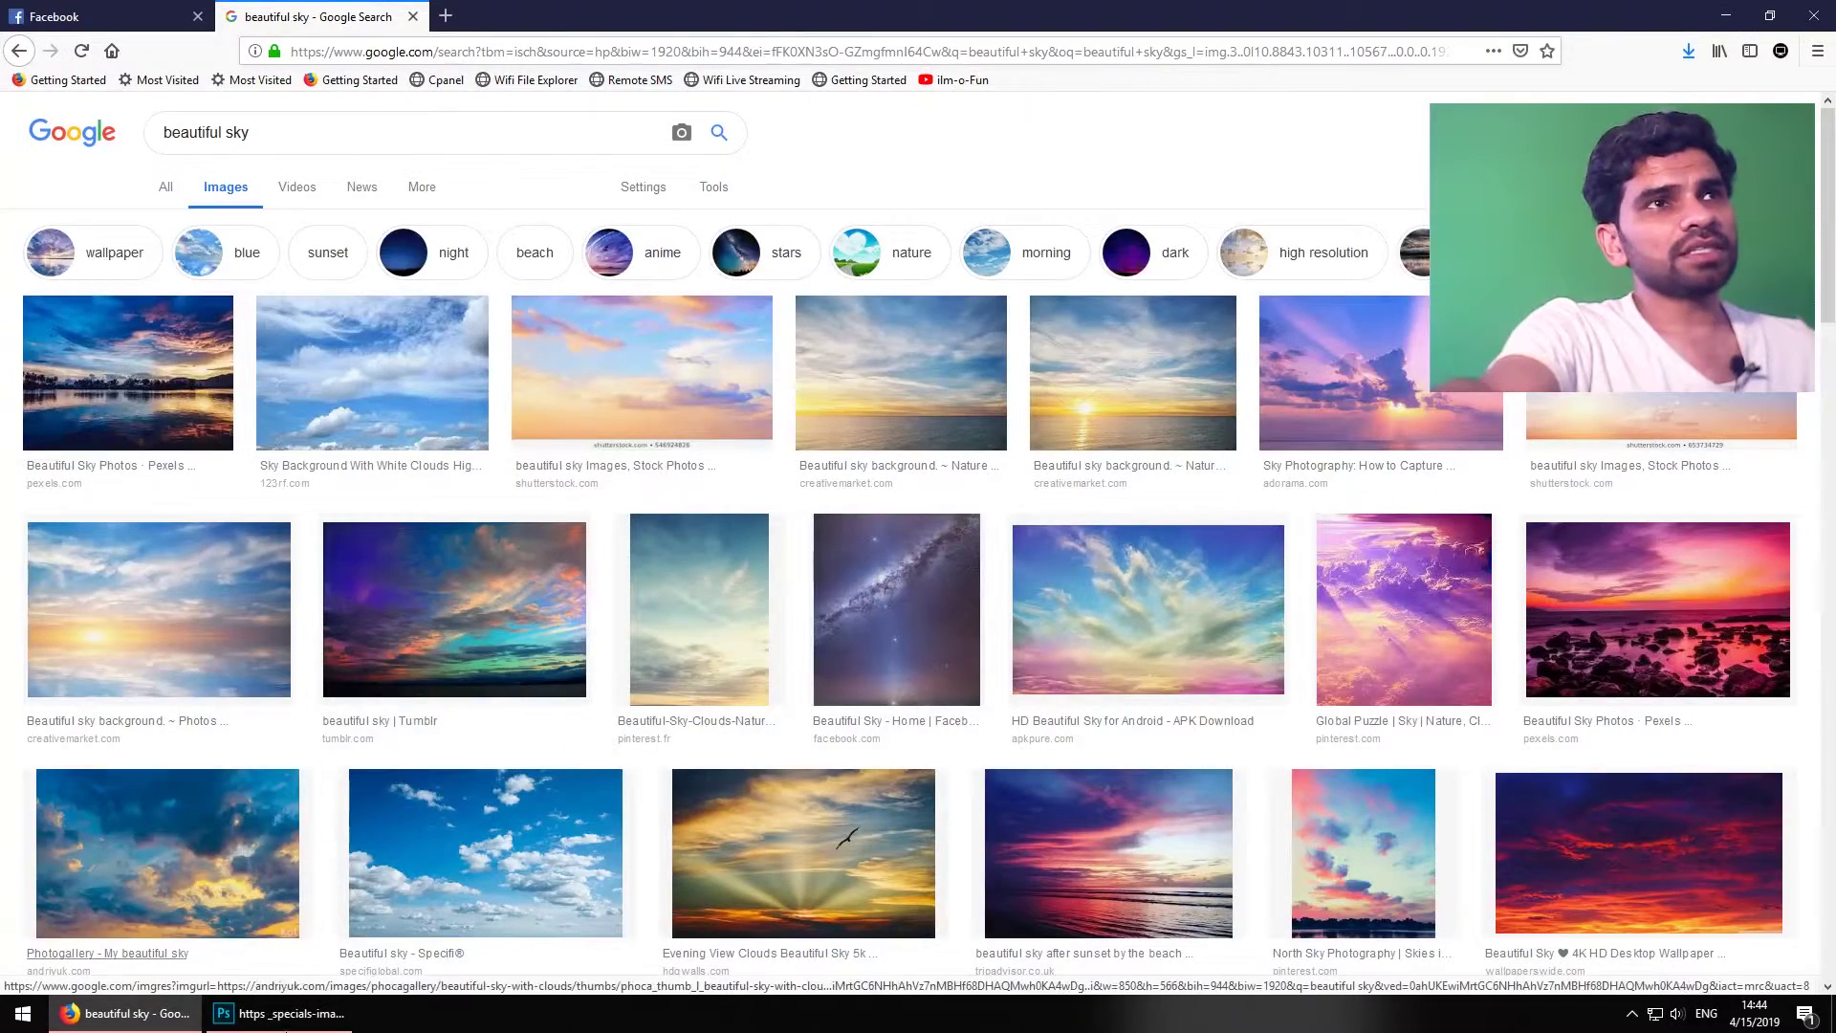
pyautogui.click(283, 1013)
pyautogui.click(285, 1016)
pyautogui.click(285, 1014)
pyautogui.click(285, 1014)
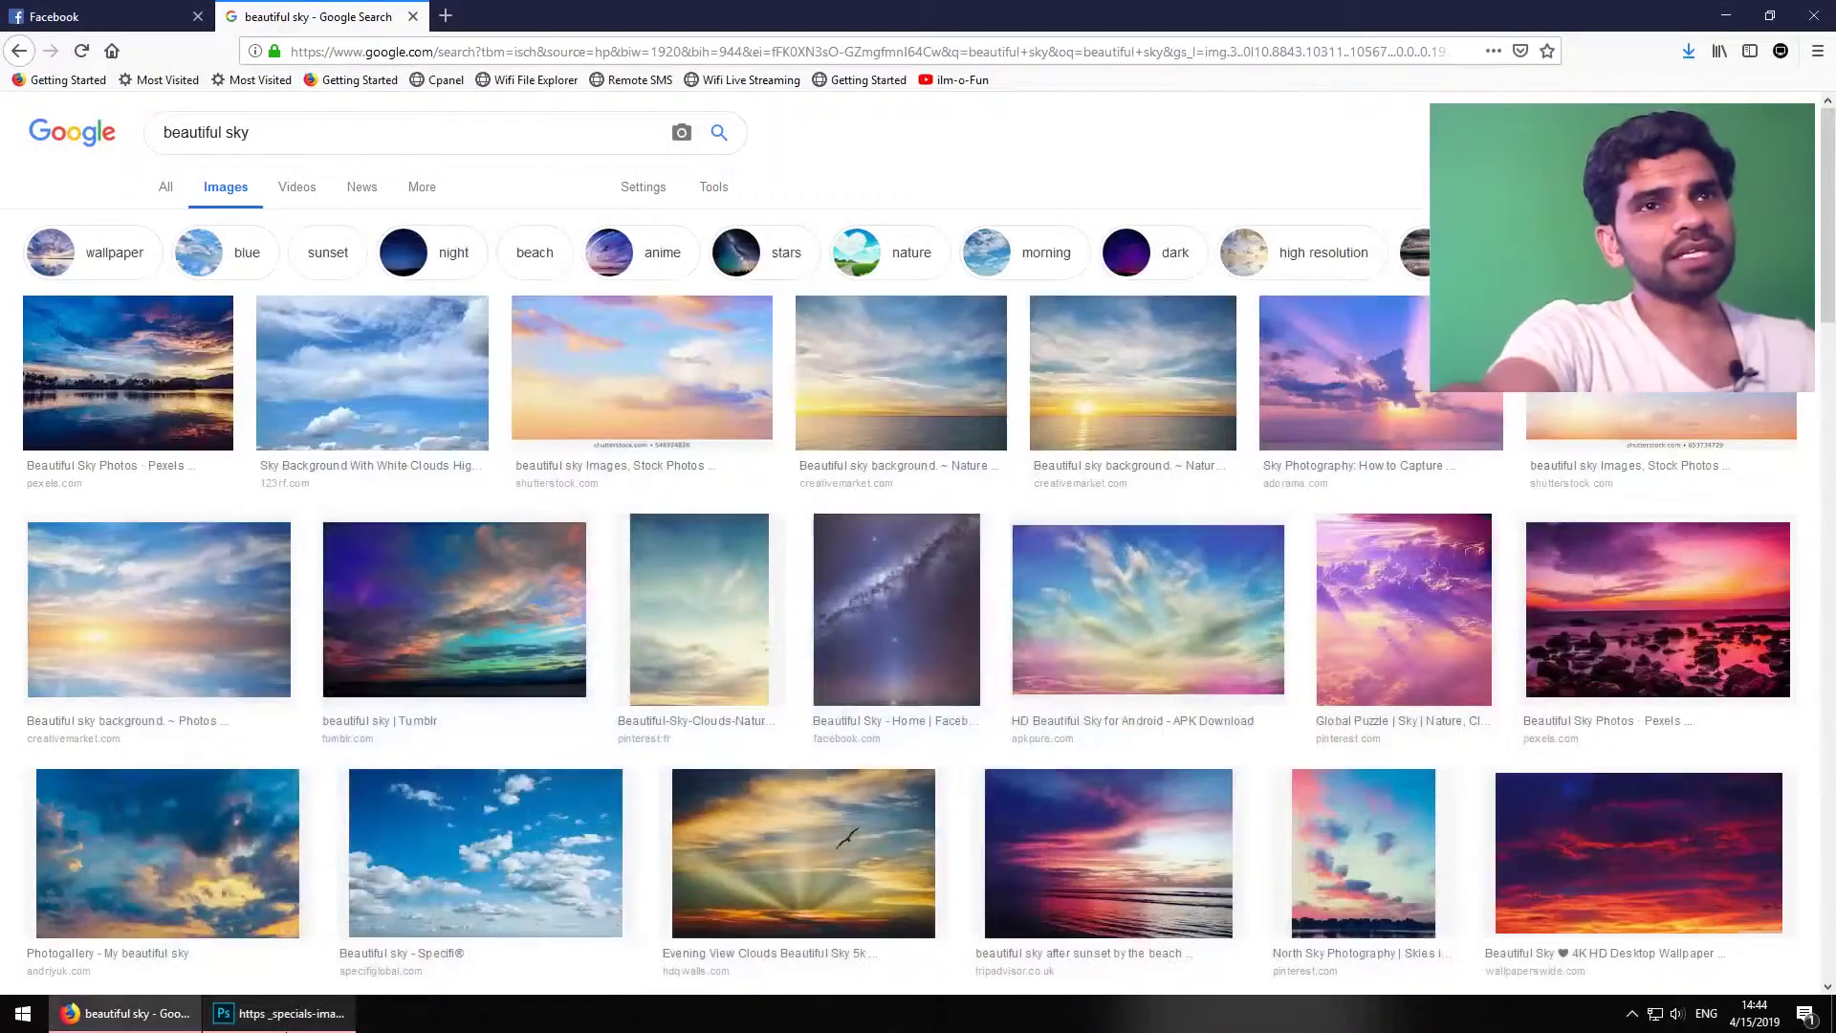
# Open the full-size version of the blue sky with white clouds image from Specifi
pyautogui.scroll(-1, 766, 894)
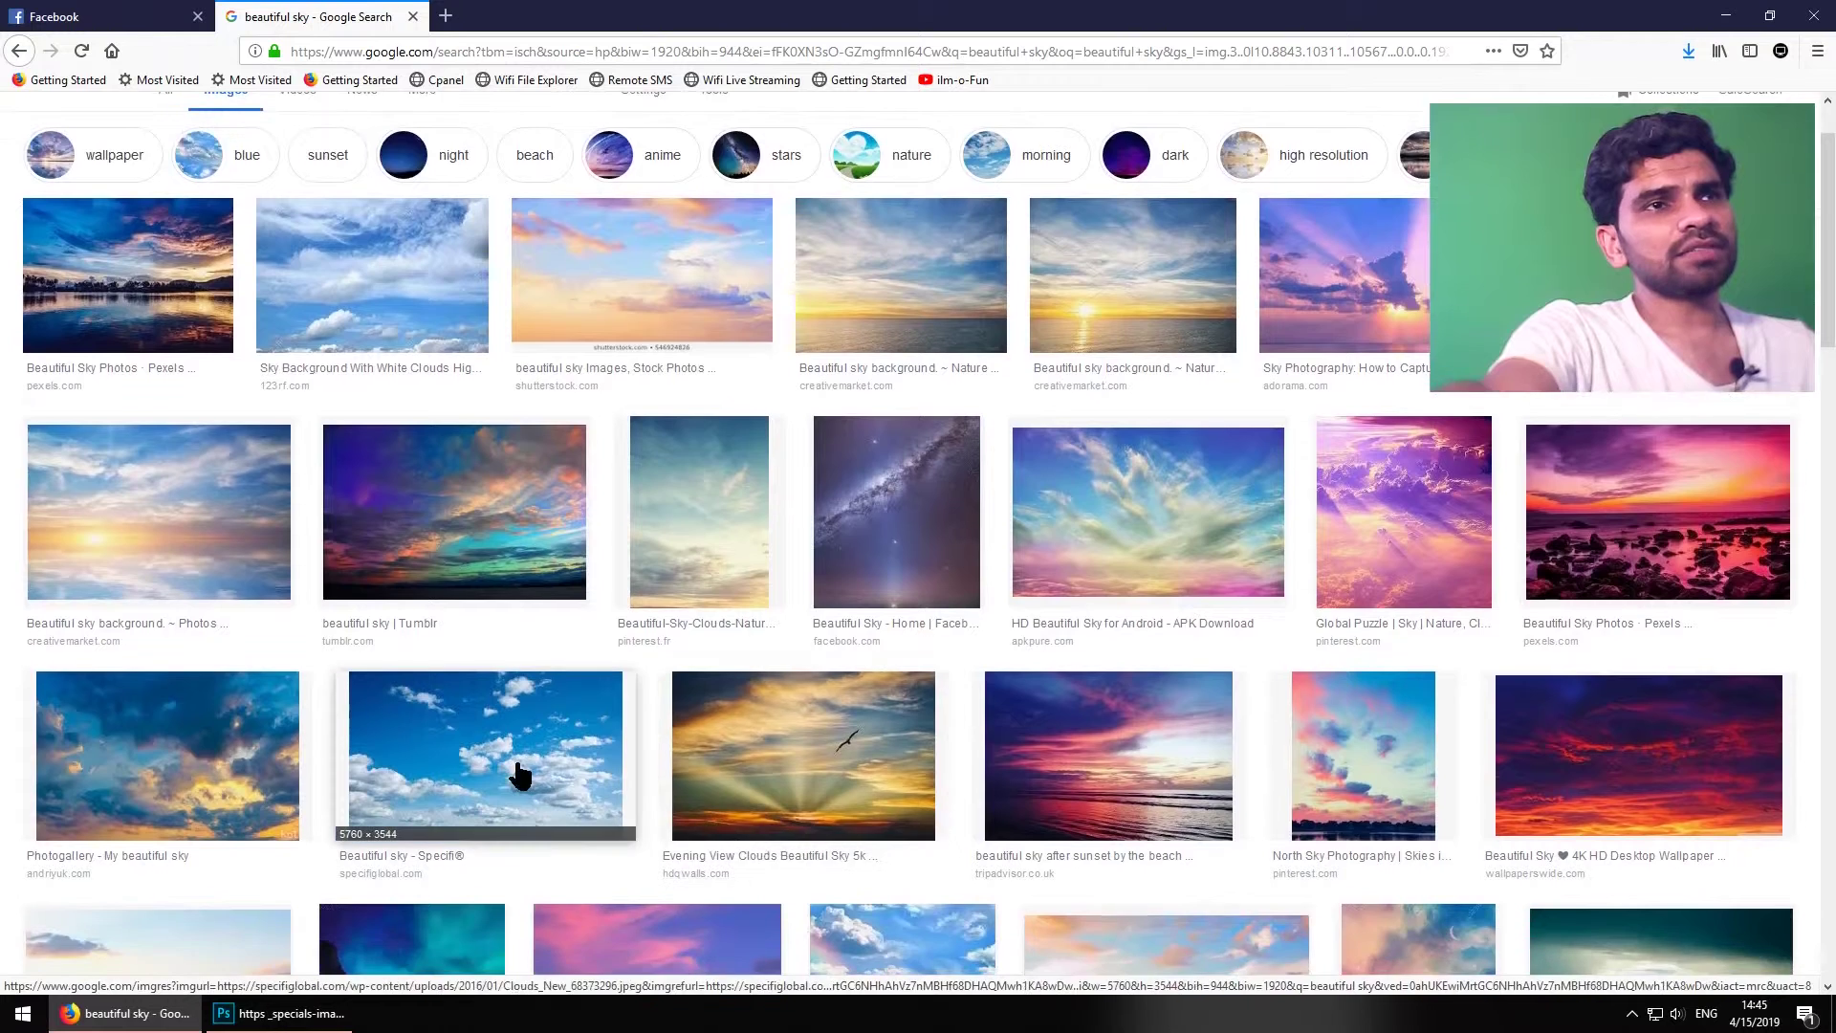
pyautogui.click(519, 775)
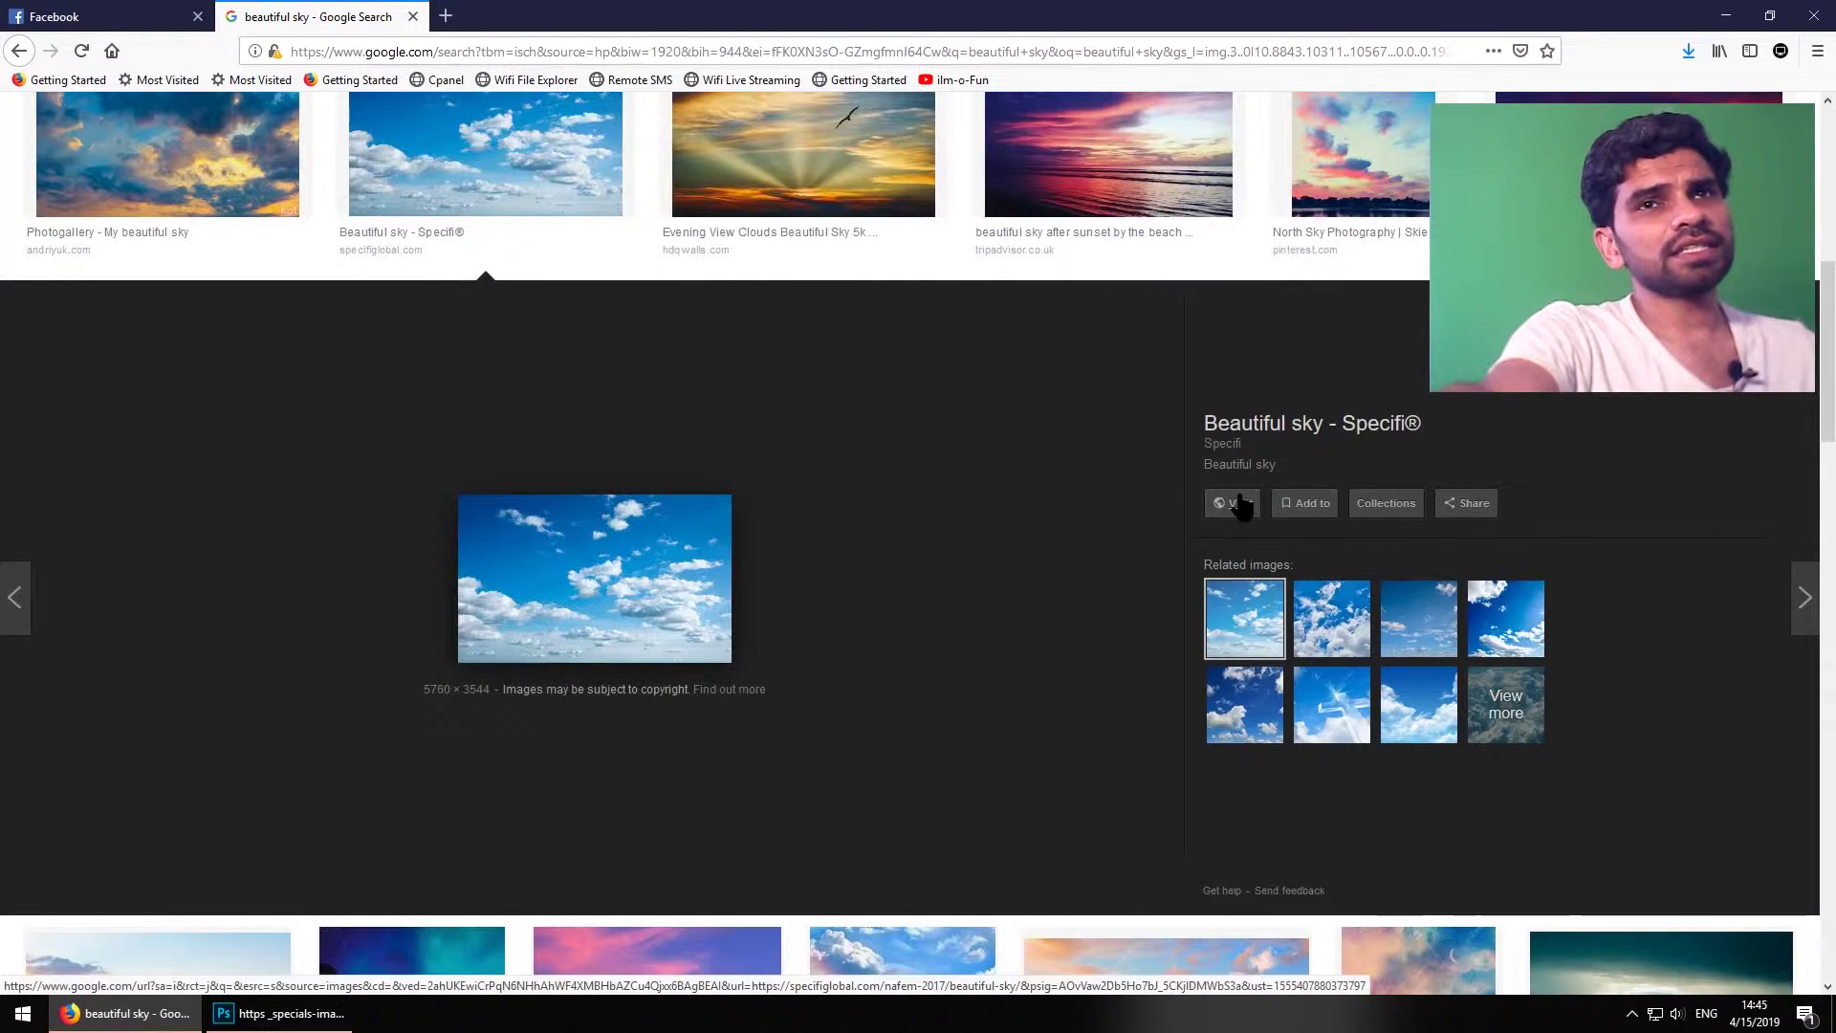
pyautogui.click(1241, 505)
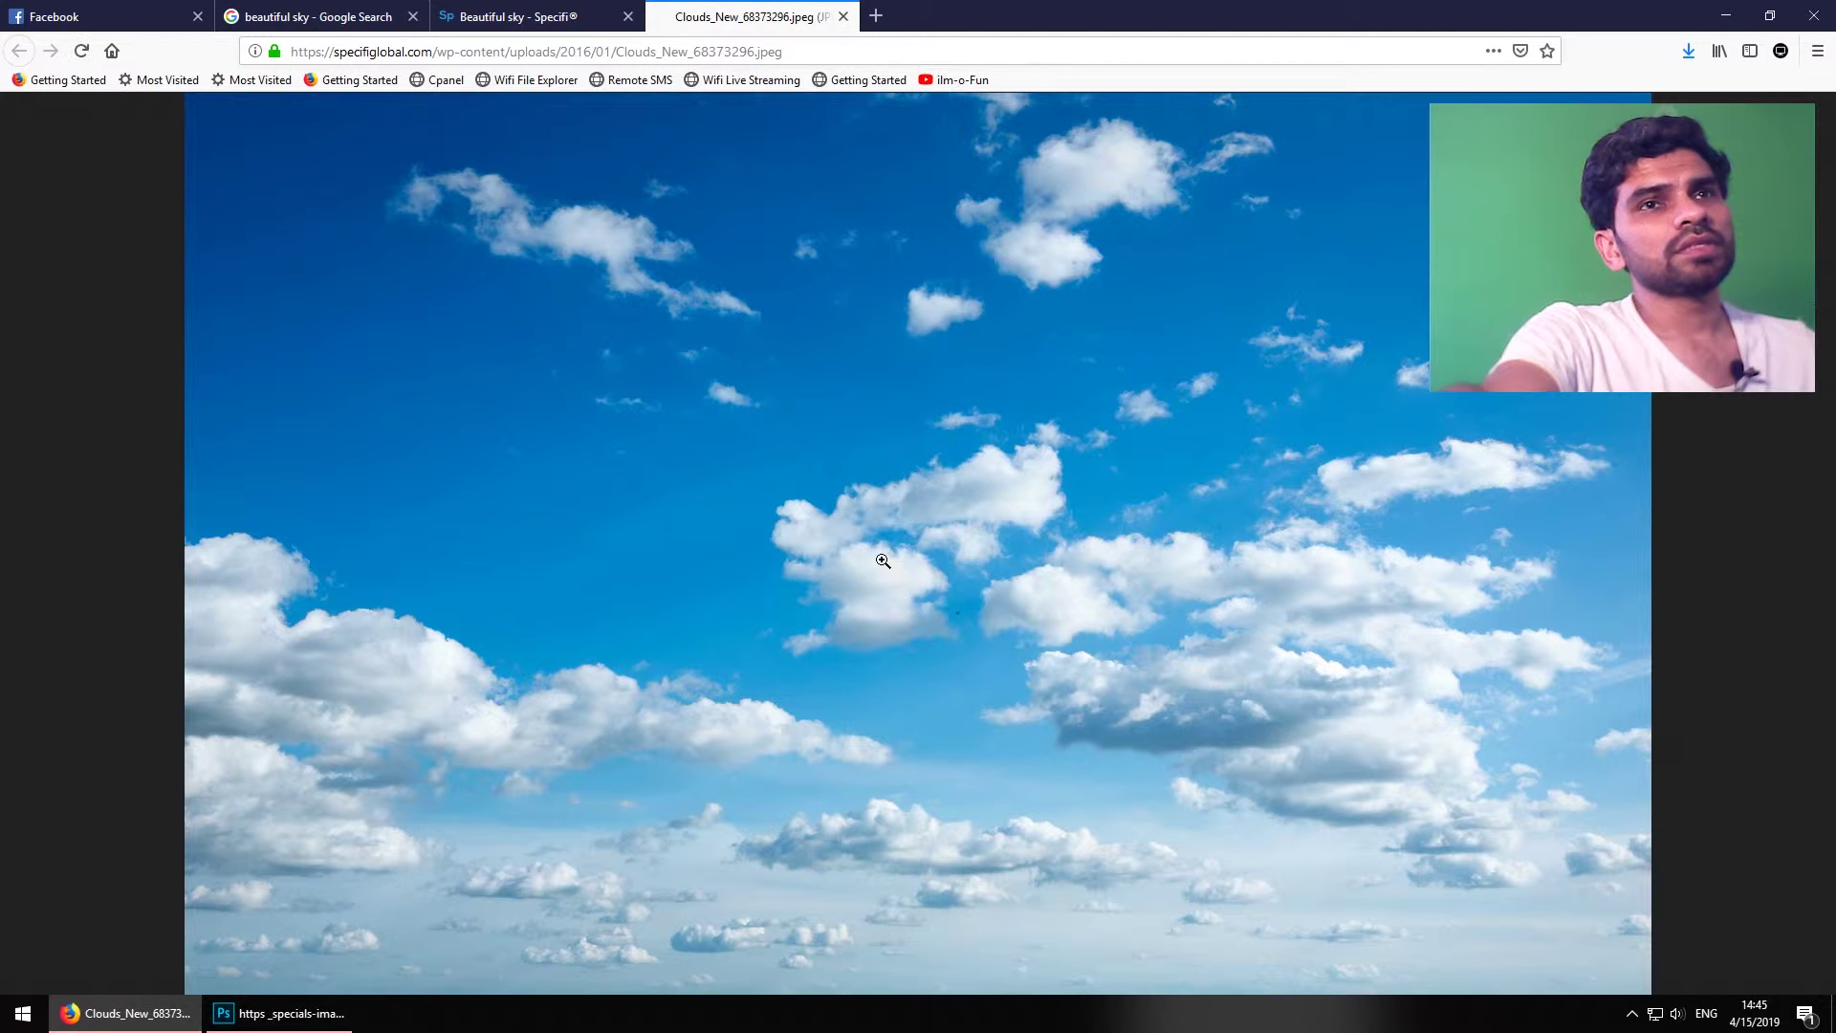
# Save the cloud image to the Desktop as Clouds_New_68373296 and switch to Photoshop
pyautogui.rightClick(880, 558)
pyautogui.click(923, 624)
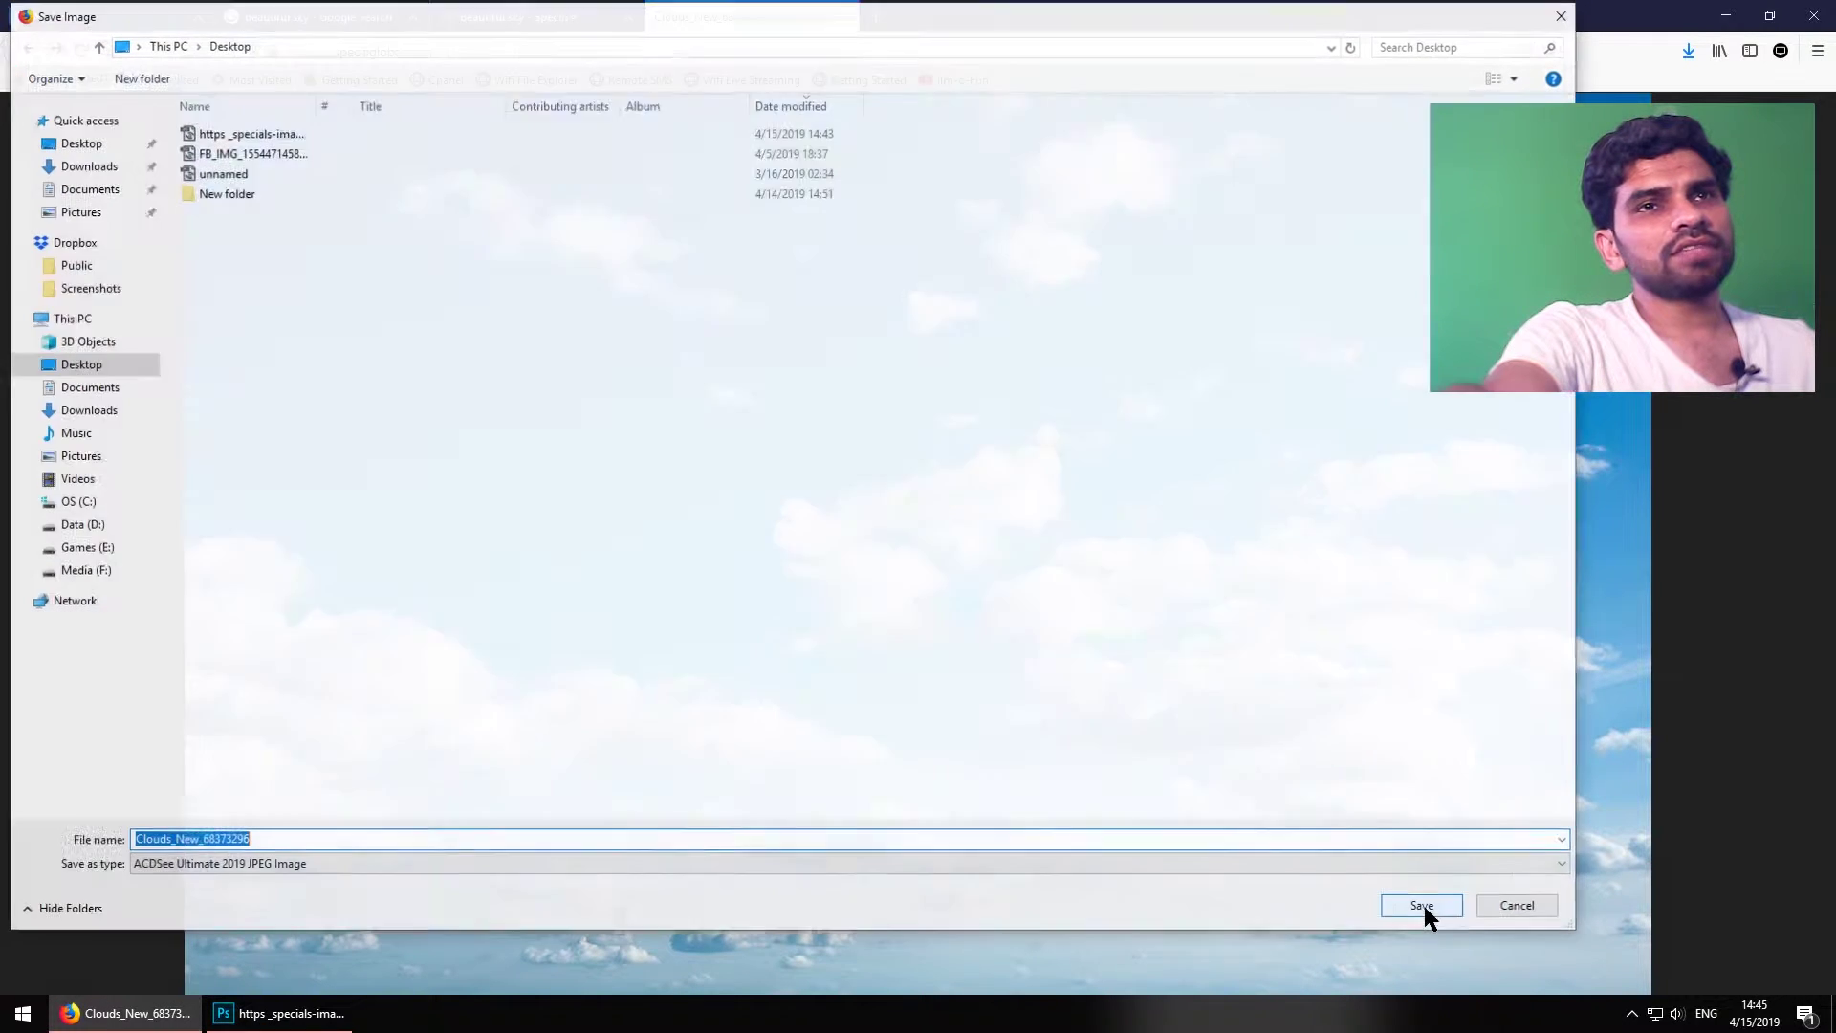
pyautogui.click(81, 143)
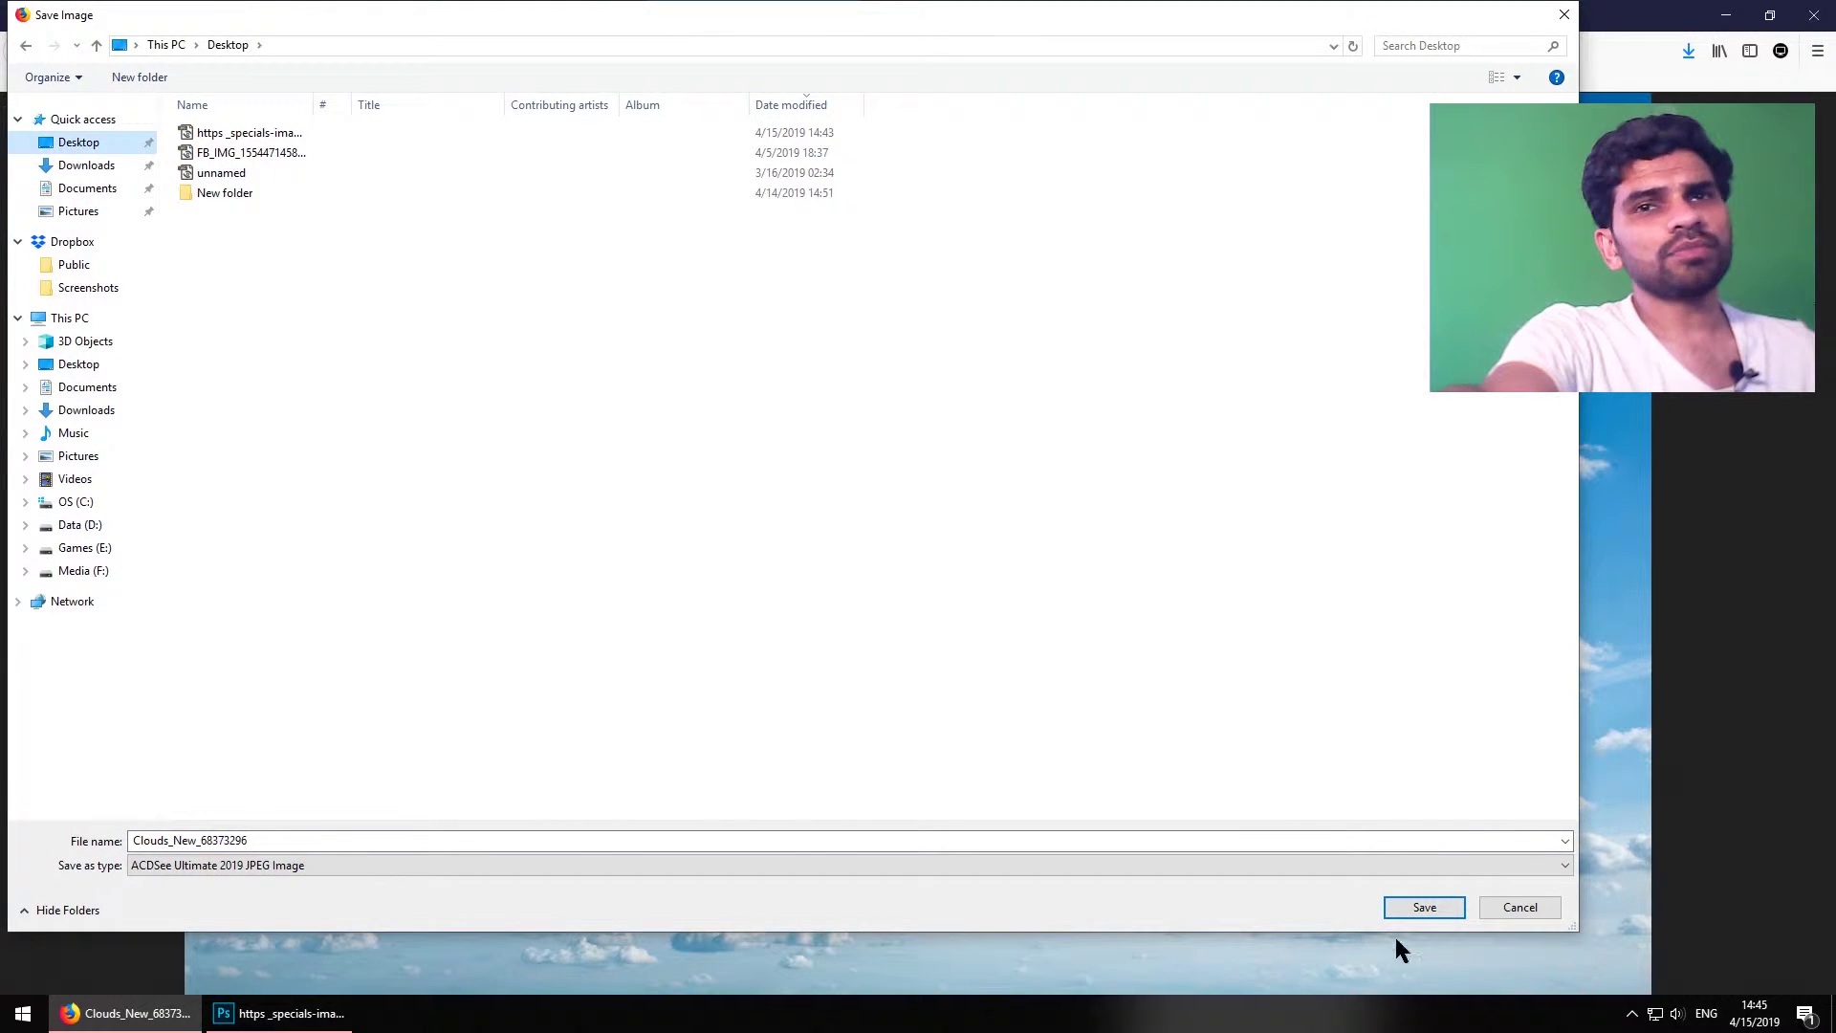
pyautogui.click(1416, 909)
pyautogui.click(282, 1013)
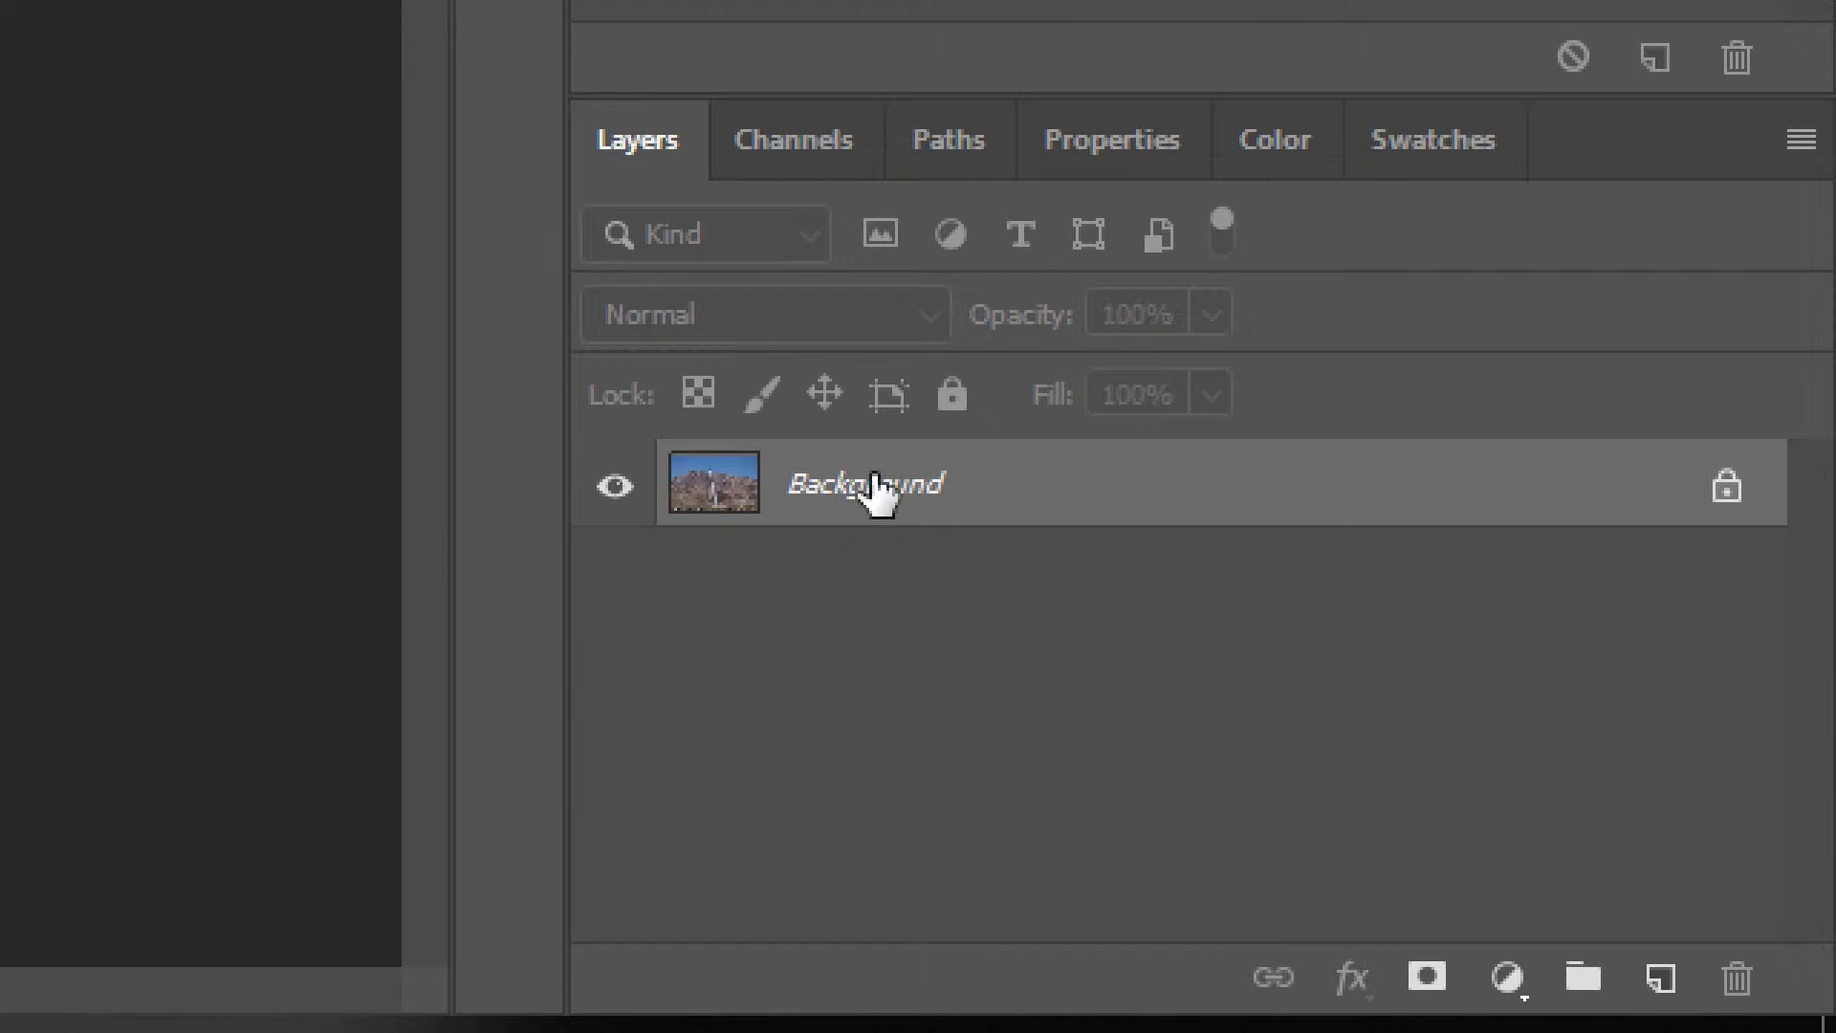
pyautogui.moveTo(872, 492); pyautogui.dragTo(1659, 979)
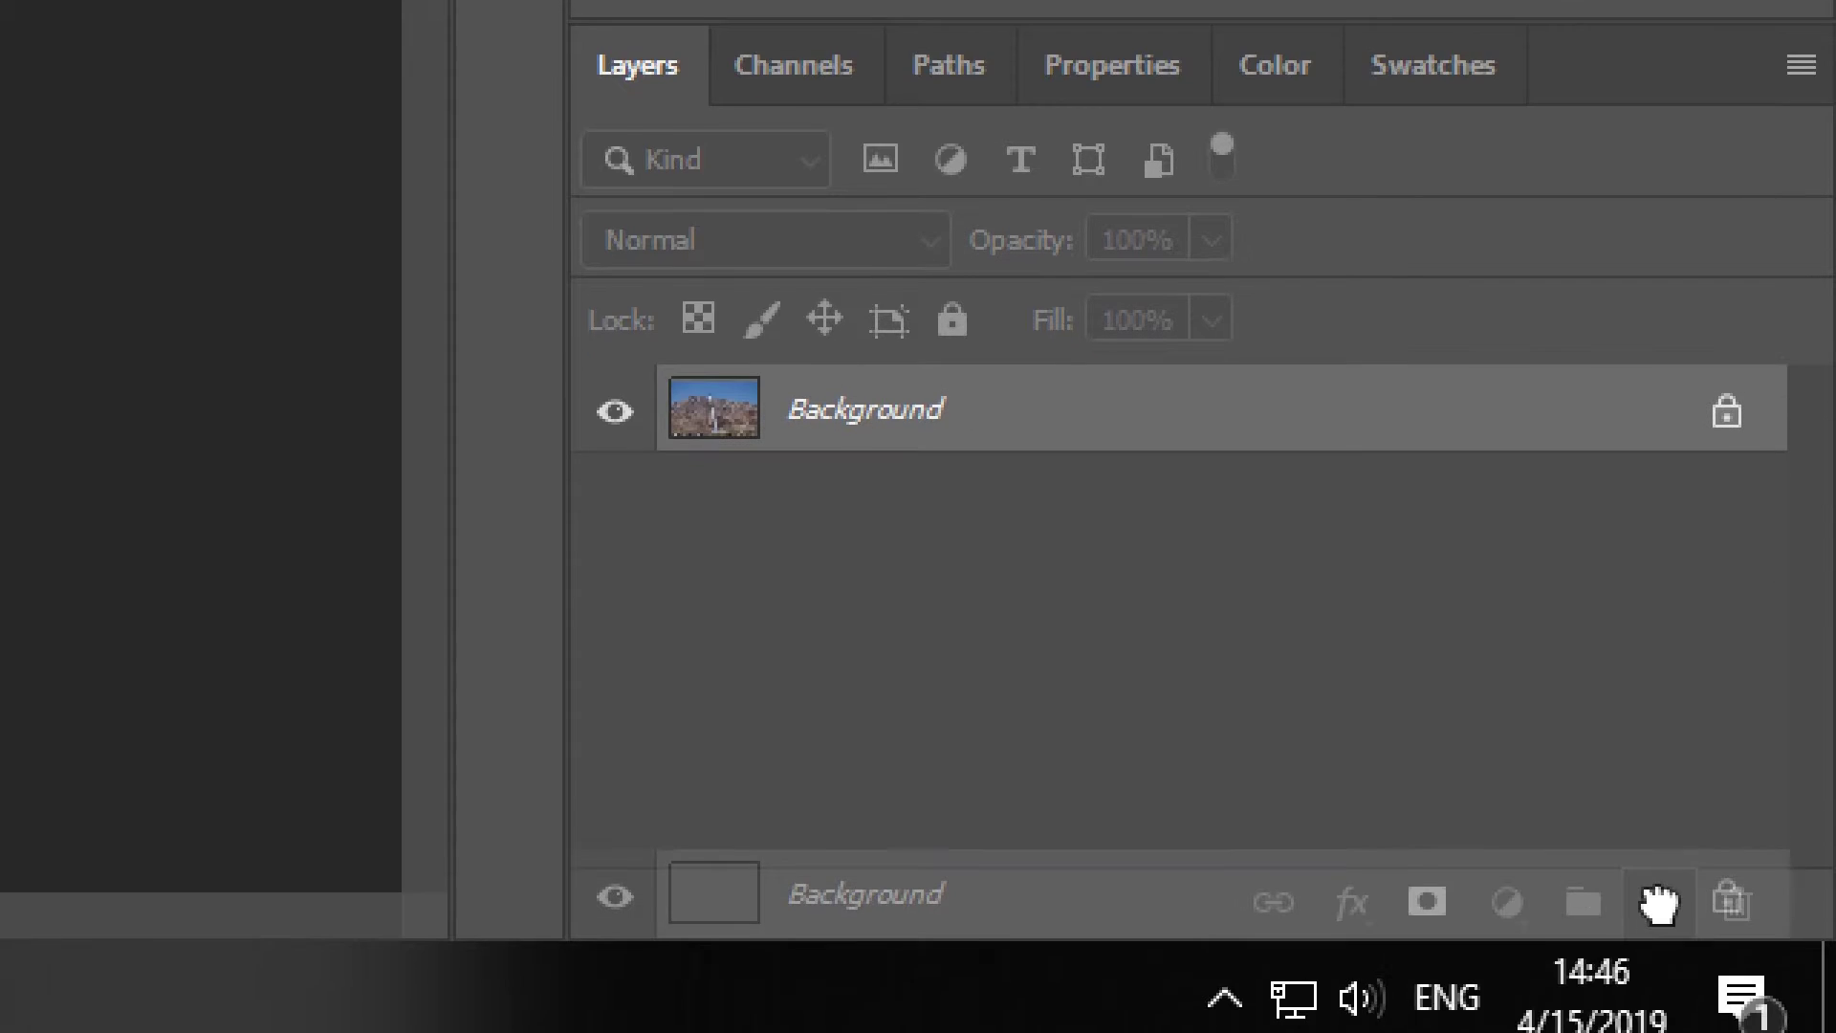
pyautogui.moveTo(1659, 904)
pyautogui.mouseDown()
pyautogui.moveTo(1569, 820)
pyautogui.moveTo(1603, 721)
pyautogui.moveTo(1701, 864)
pyautogui.moveTo(1667, 909)
pyautogui.mouseUp()
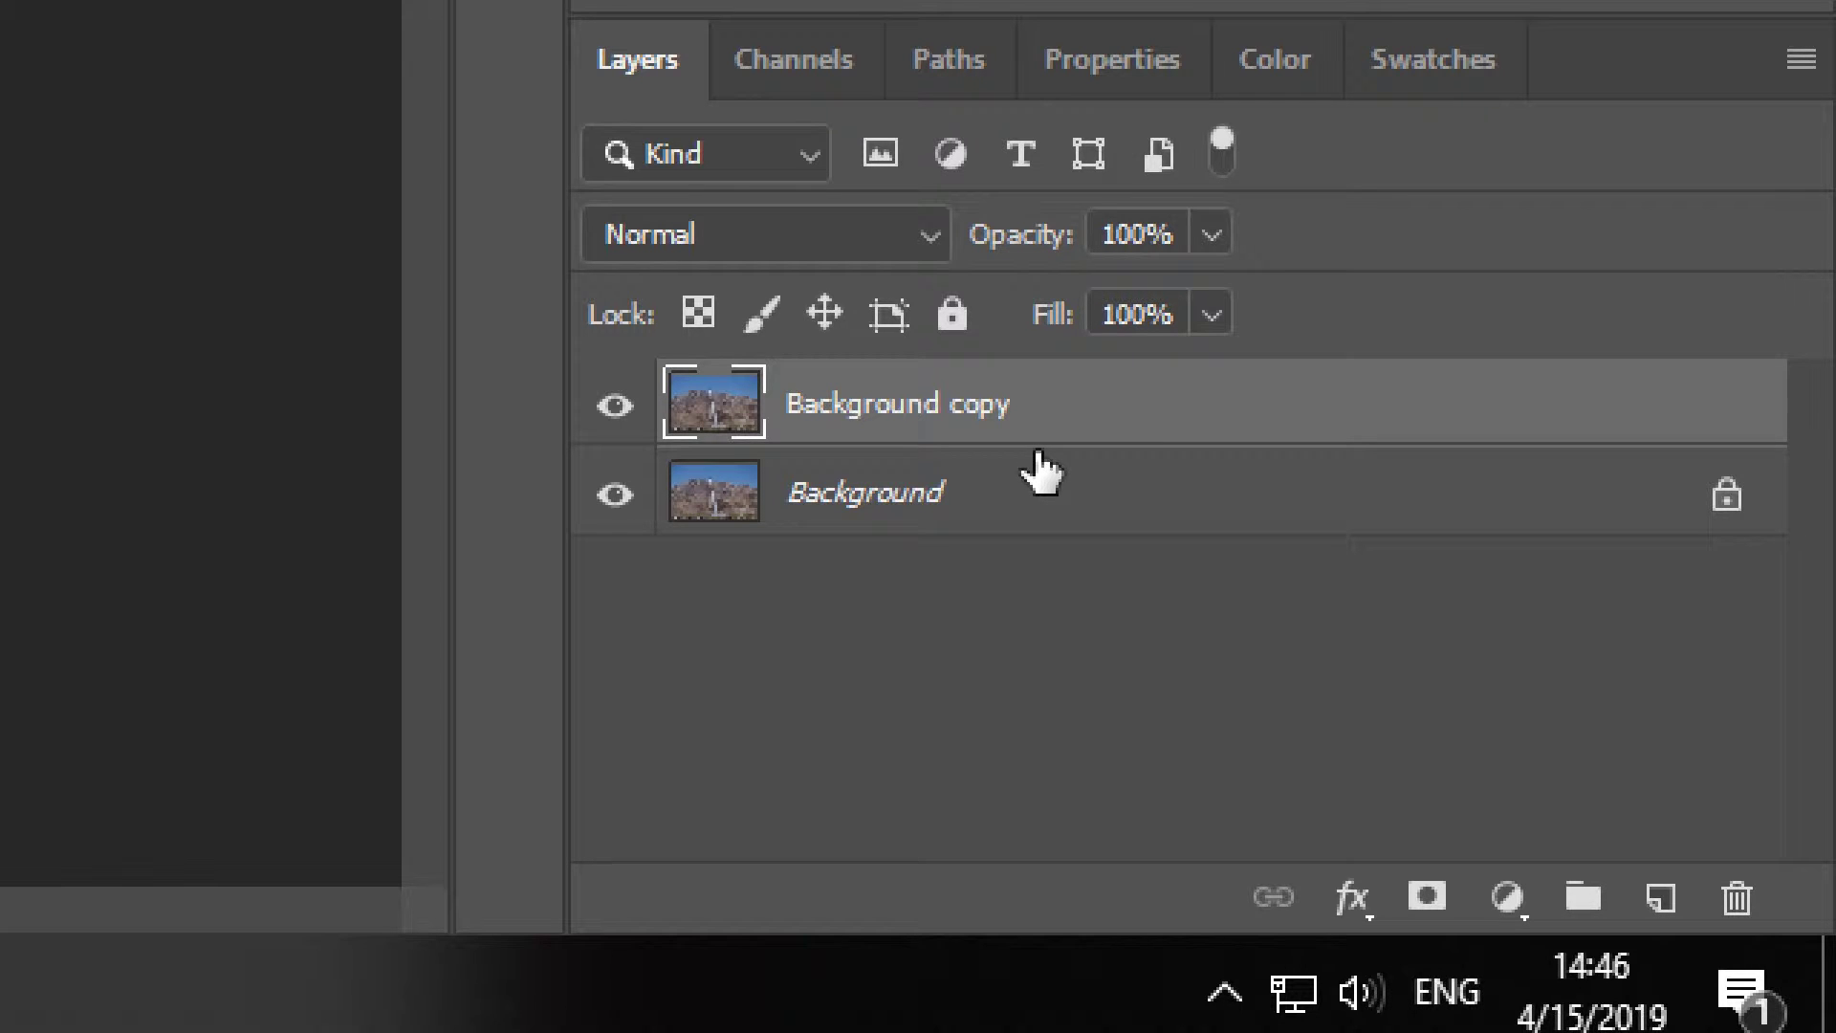
pyautogui.press('Delete')
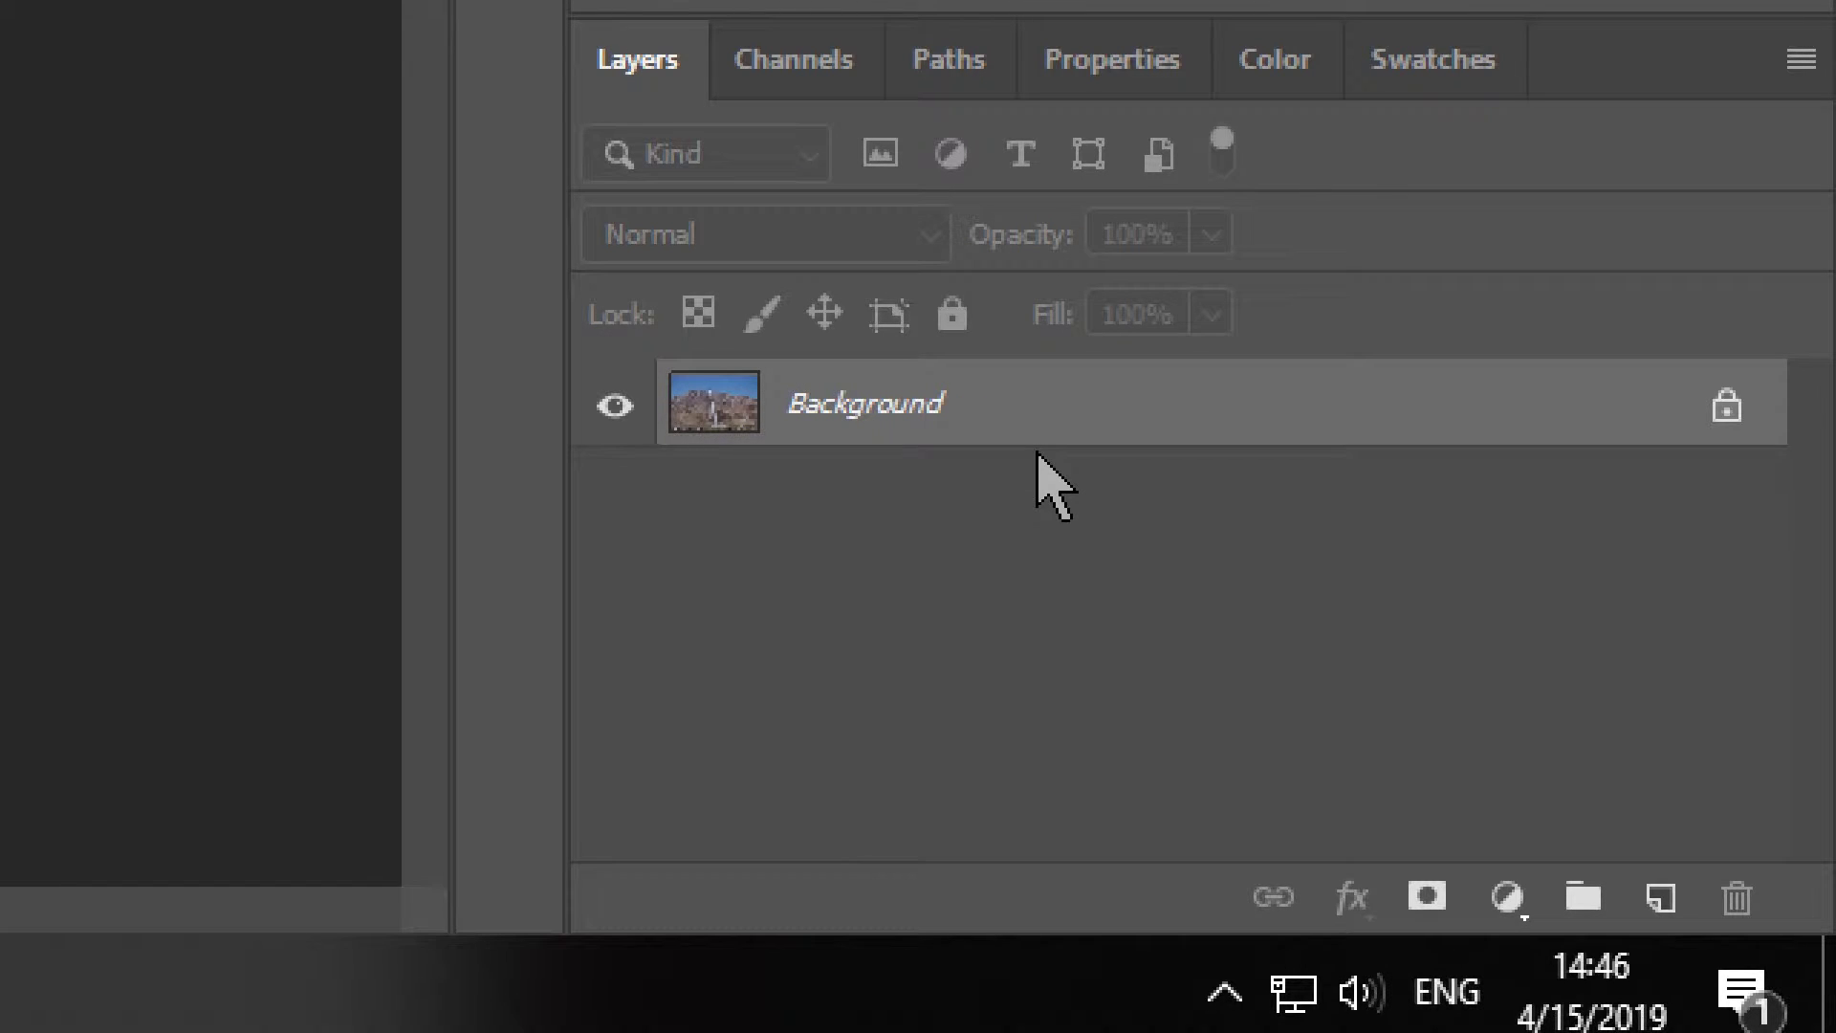
# Duplicate the Background layer of the rocket photo onto a new layer
pyautogui.hotkey('ctrl', 'j')
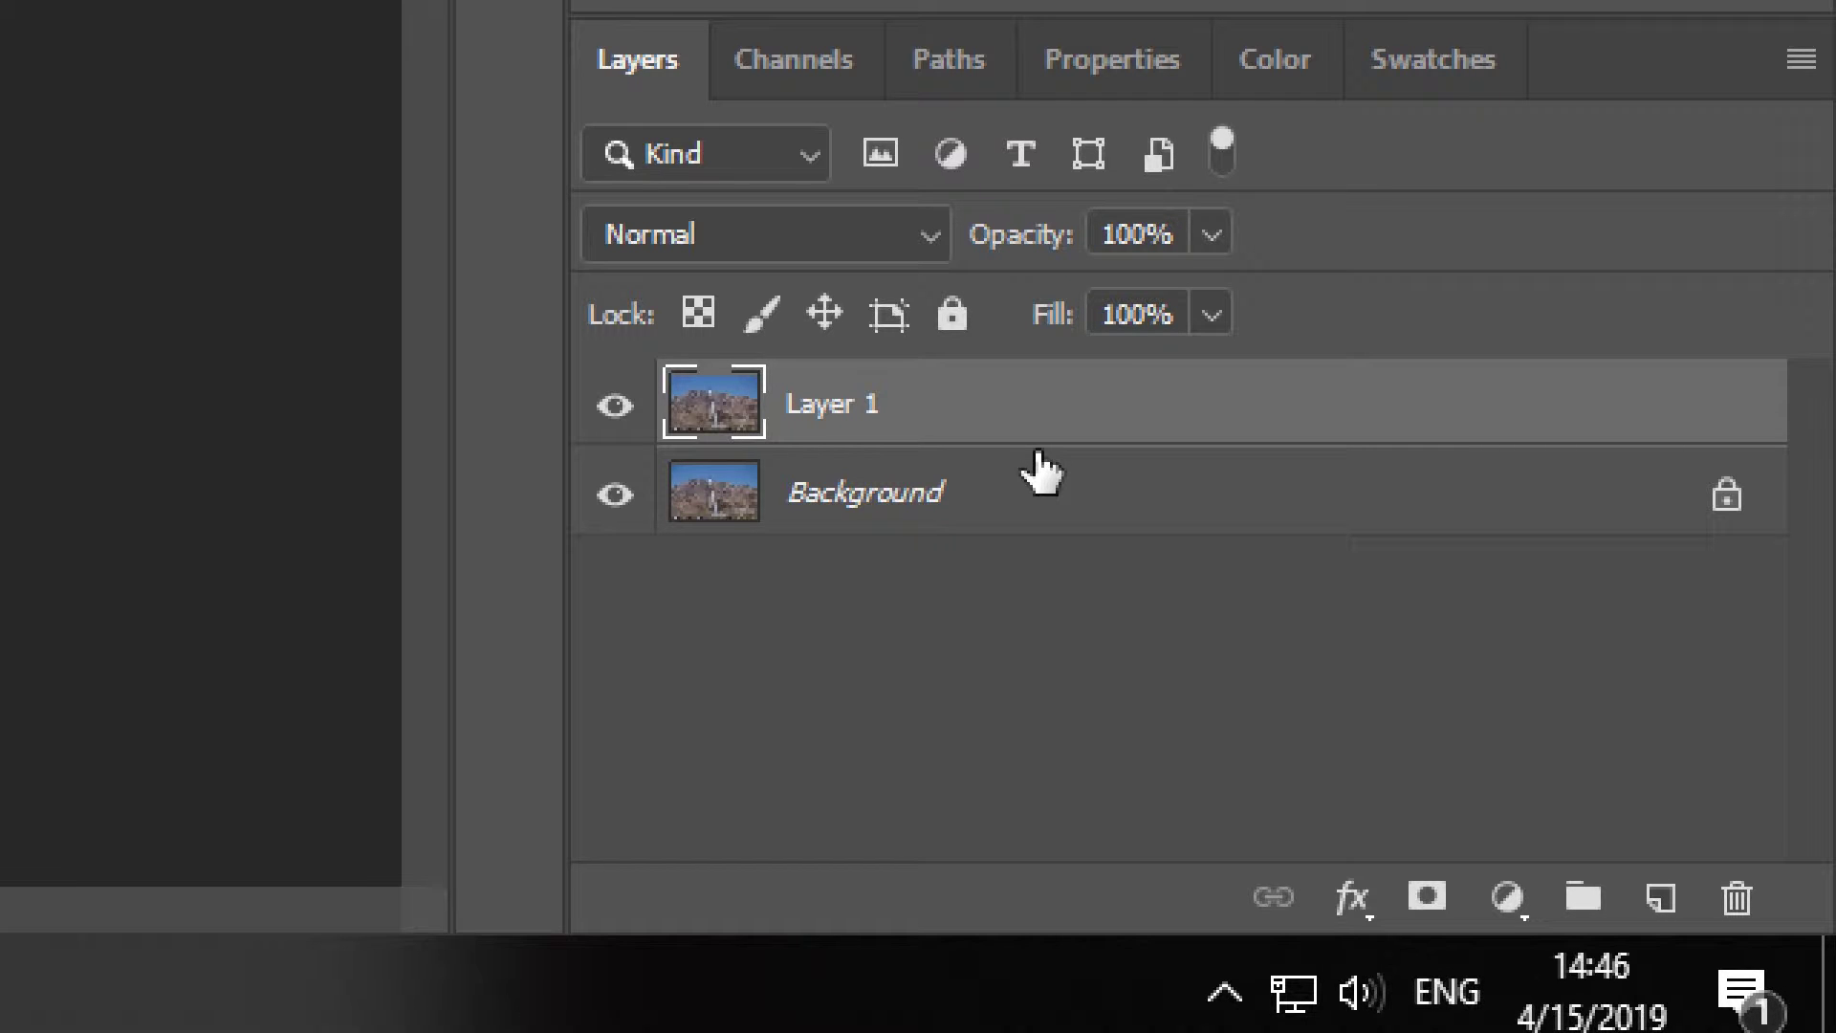
pyautogui.moveTo(1041, 446); pyautogui.dragTo(1039, 433)
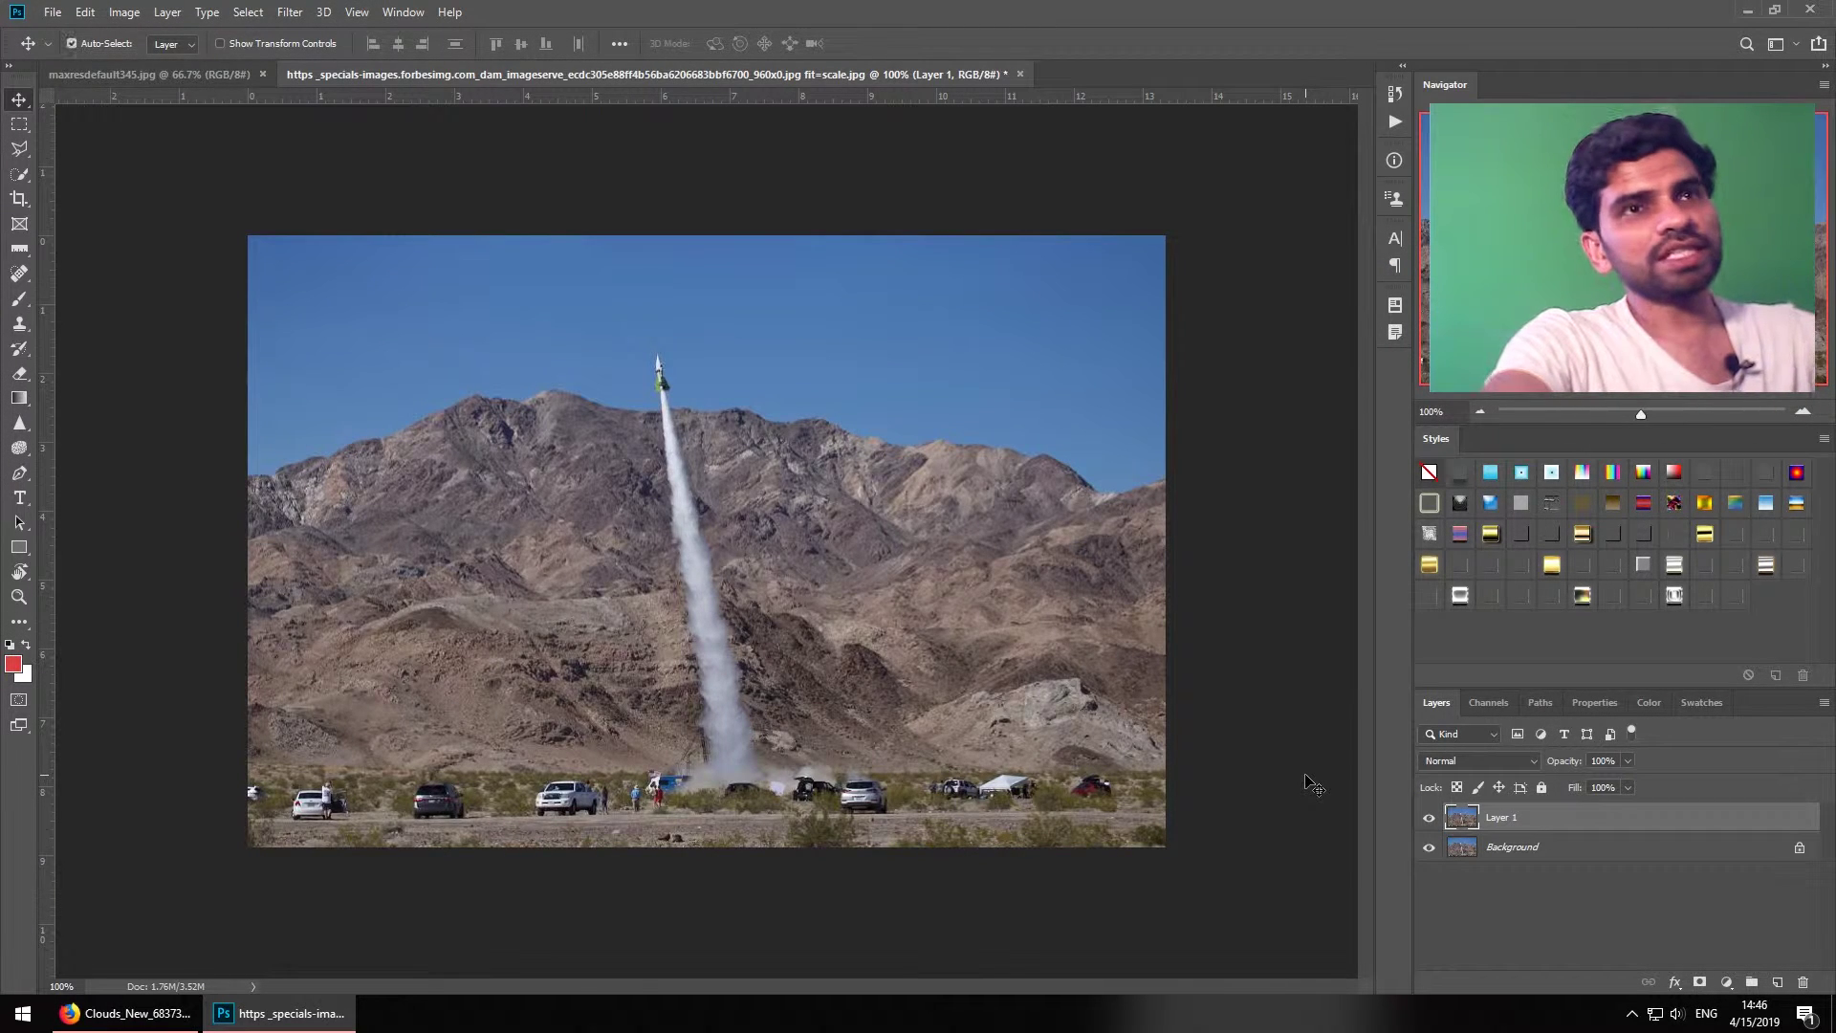
# Open Clouds_New_68373296 from the Desktop, copy the whole image, close it and paste it into the rocket photo
pyautogui.hotkey('ctrl', 'o')
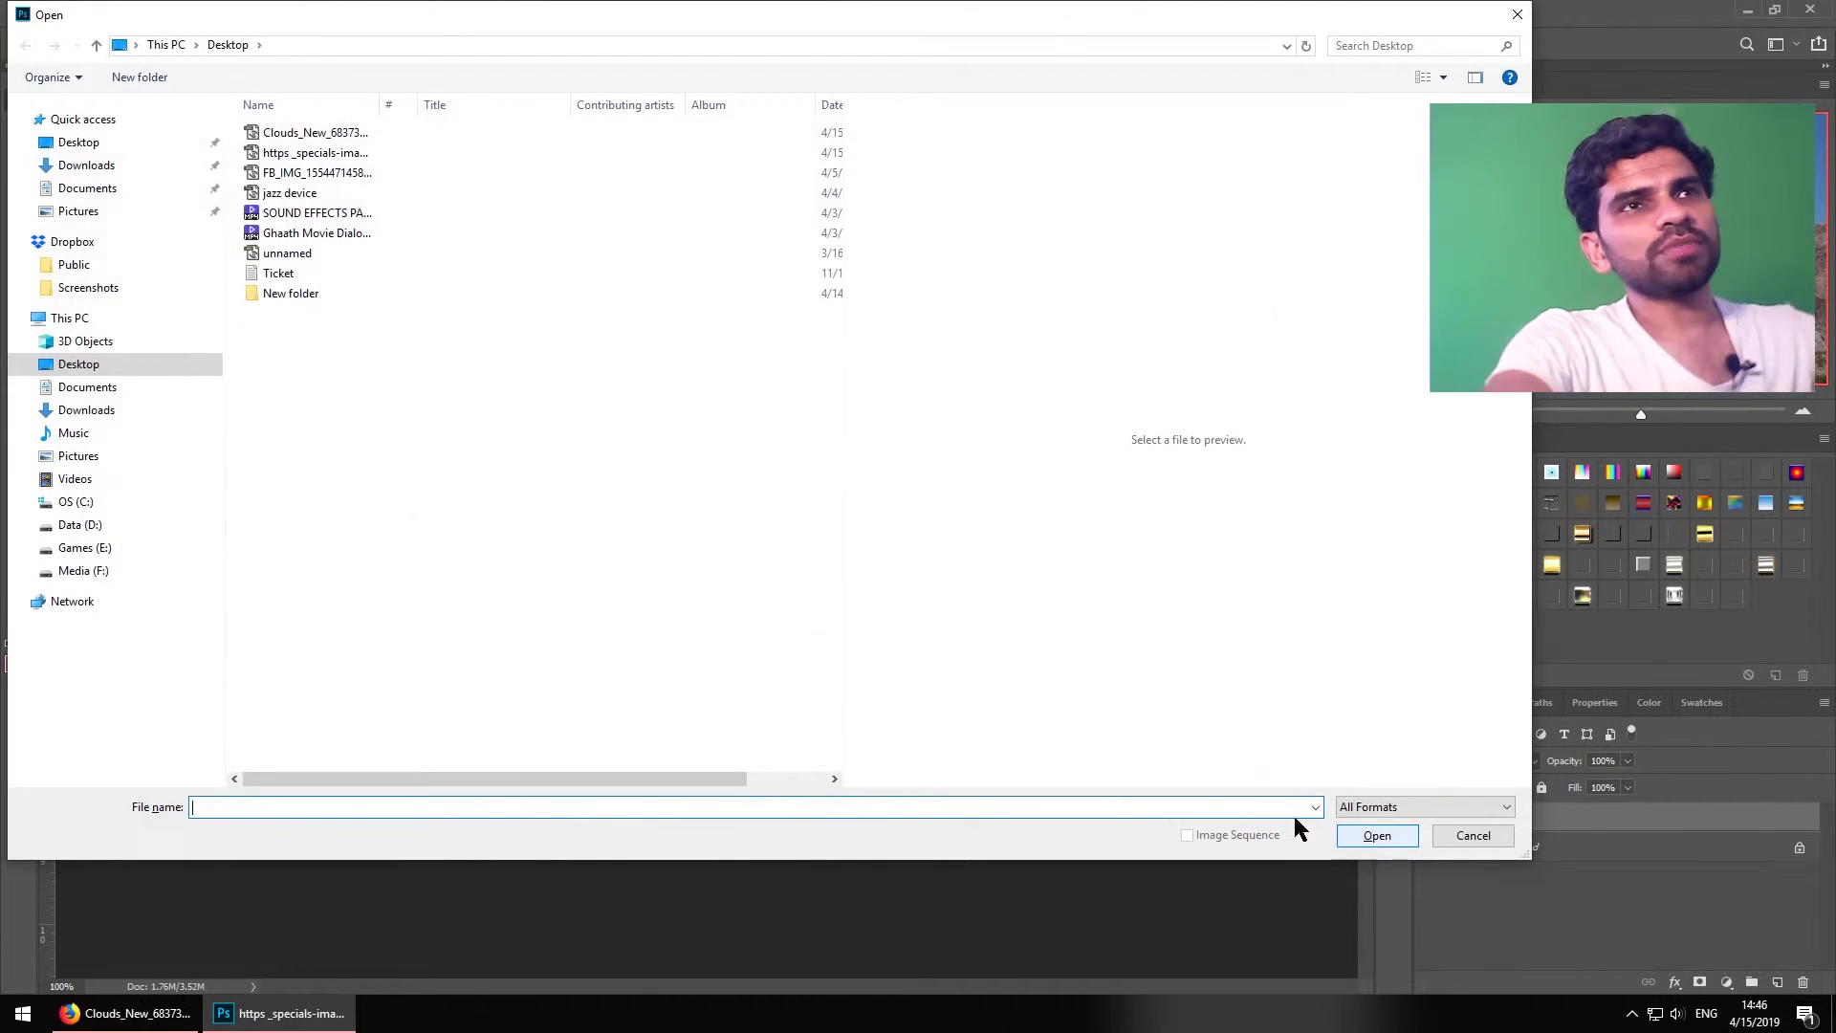
pyautogui.click(316, 134)
pyautogui.click(1363, 837)
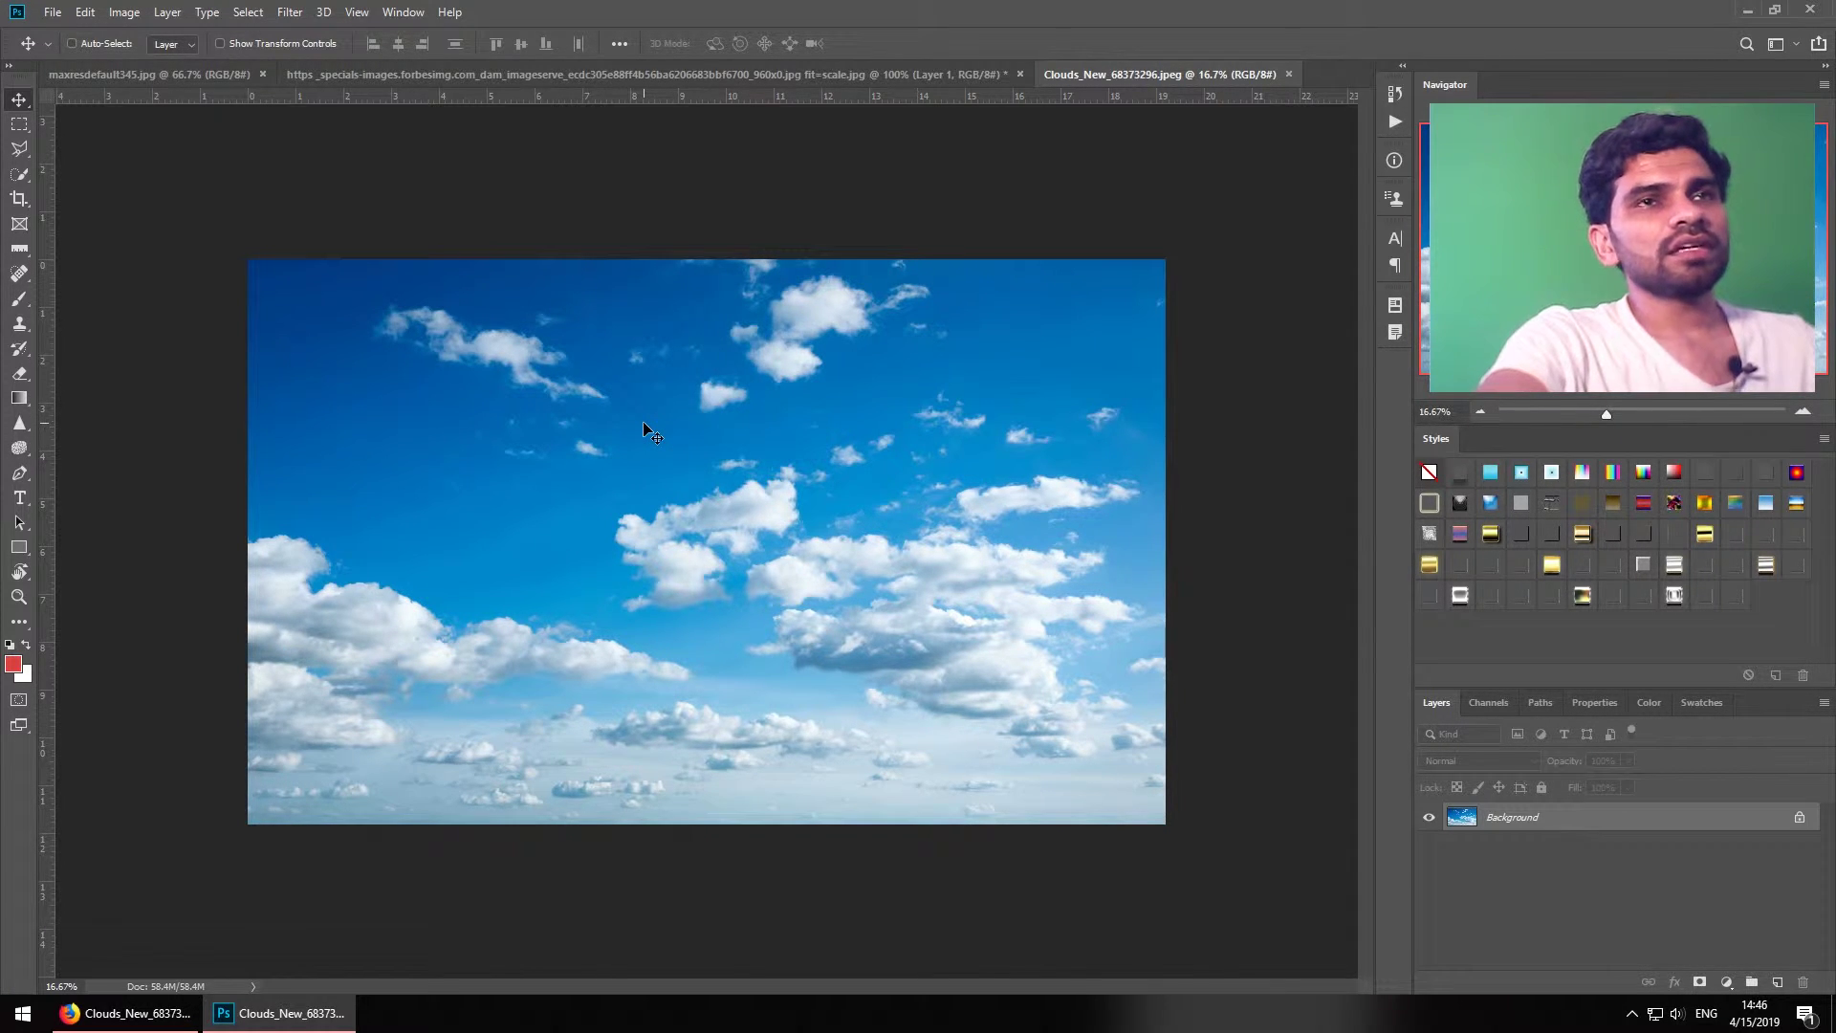
pyautogui.hotkey('ctrl', 'a')
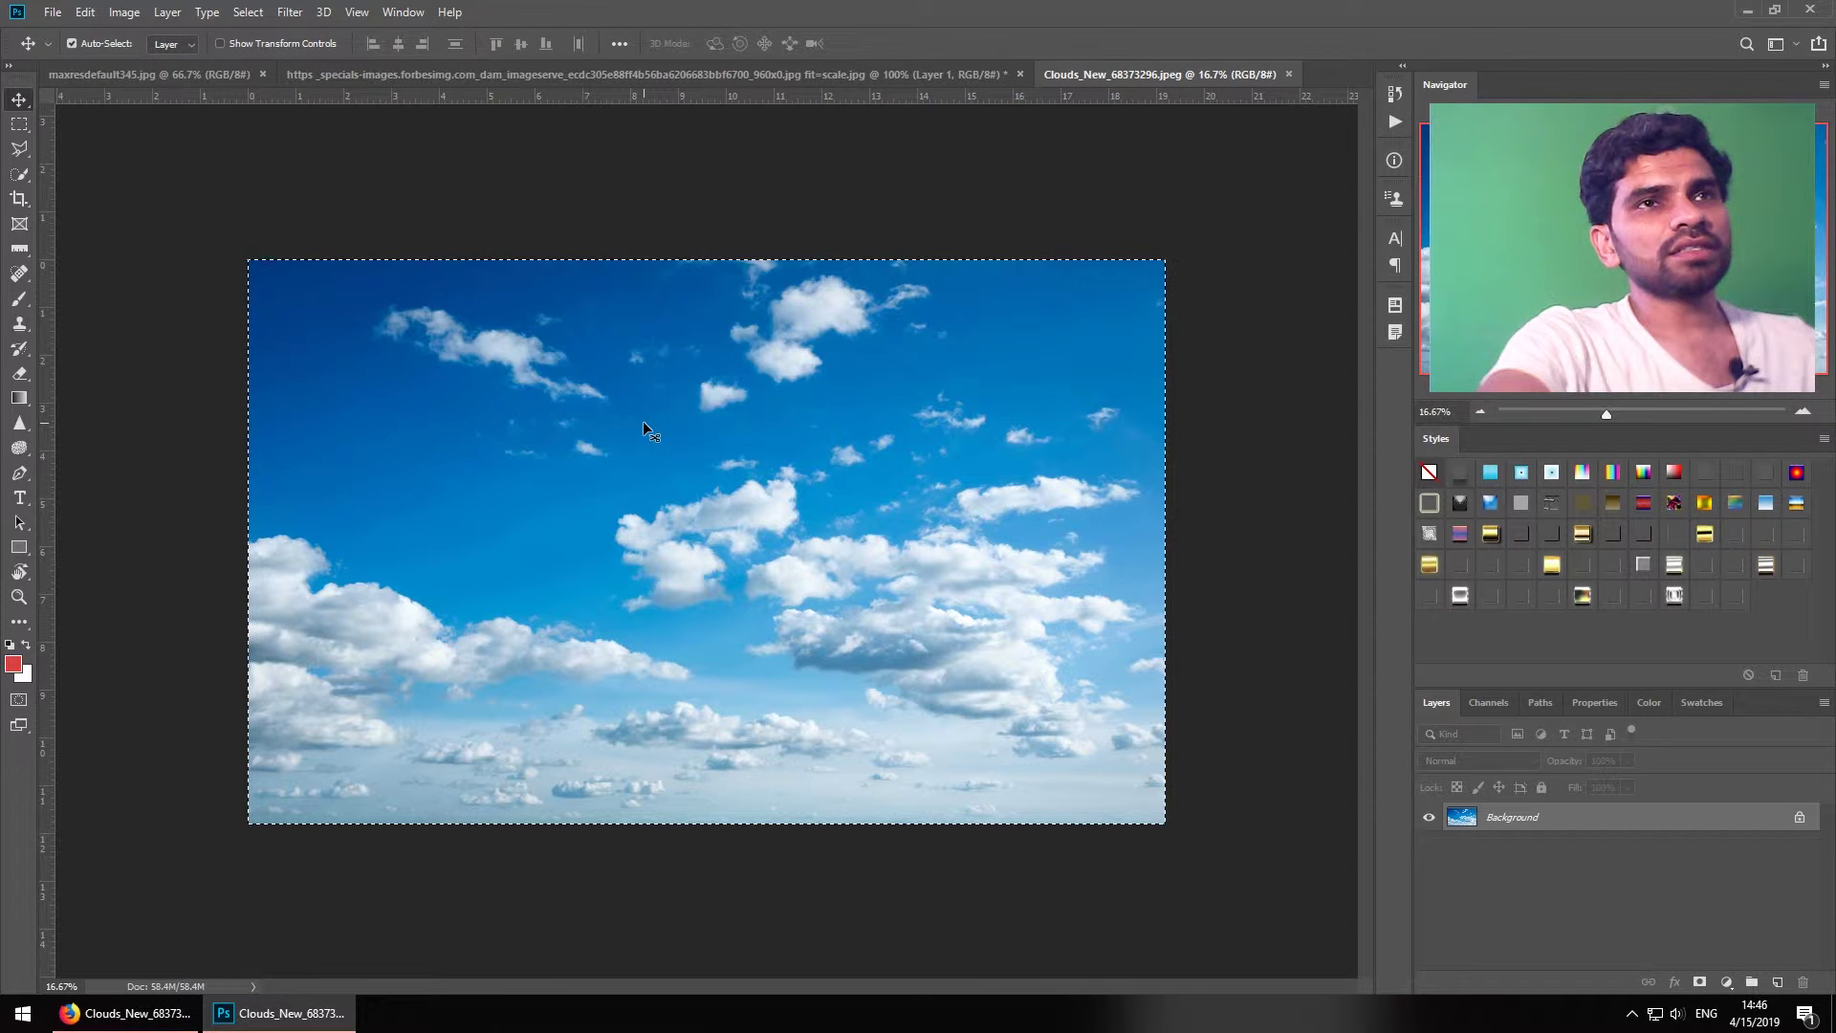
pyautogui.hotkey('ctrl', 'd')
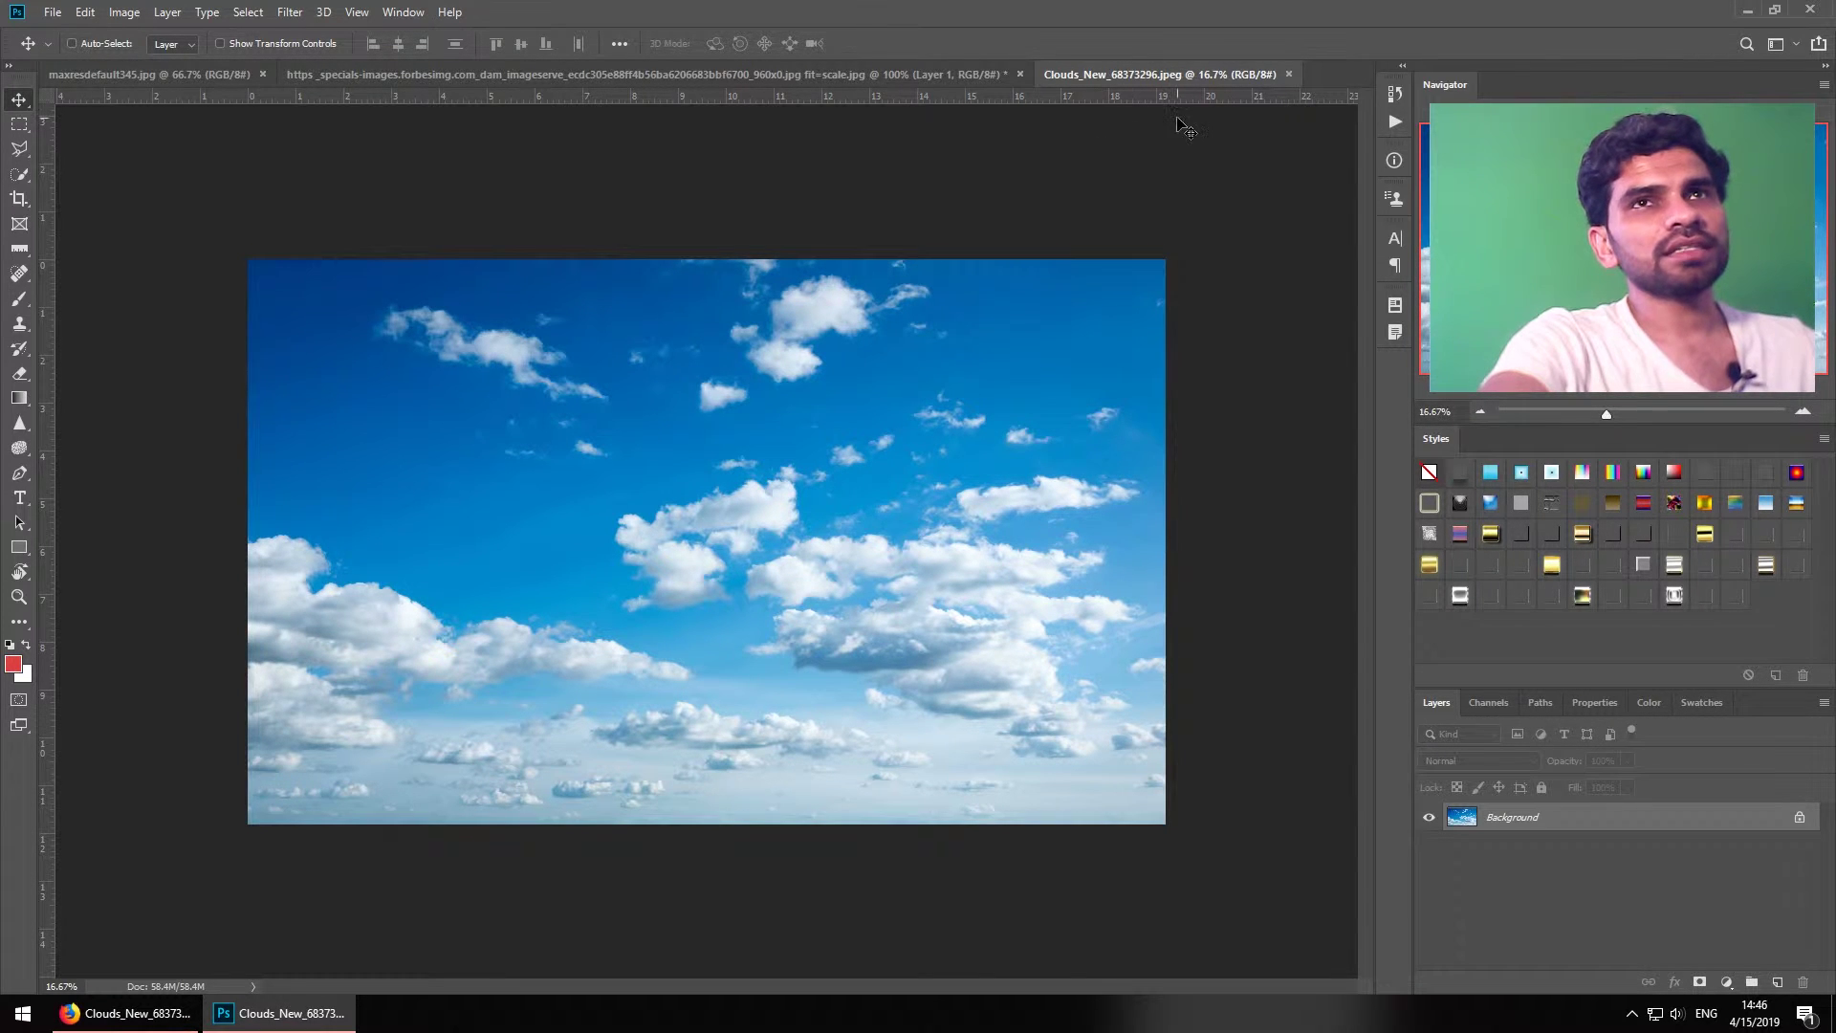
pyautogui.click(1289, 73)
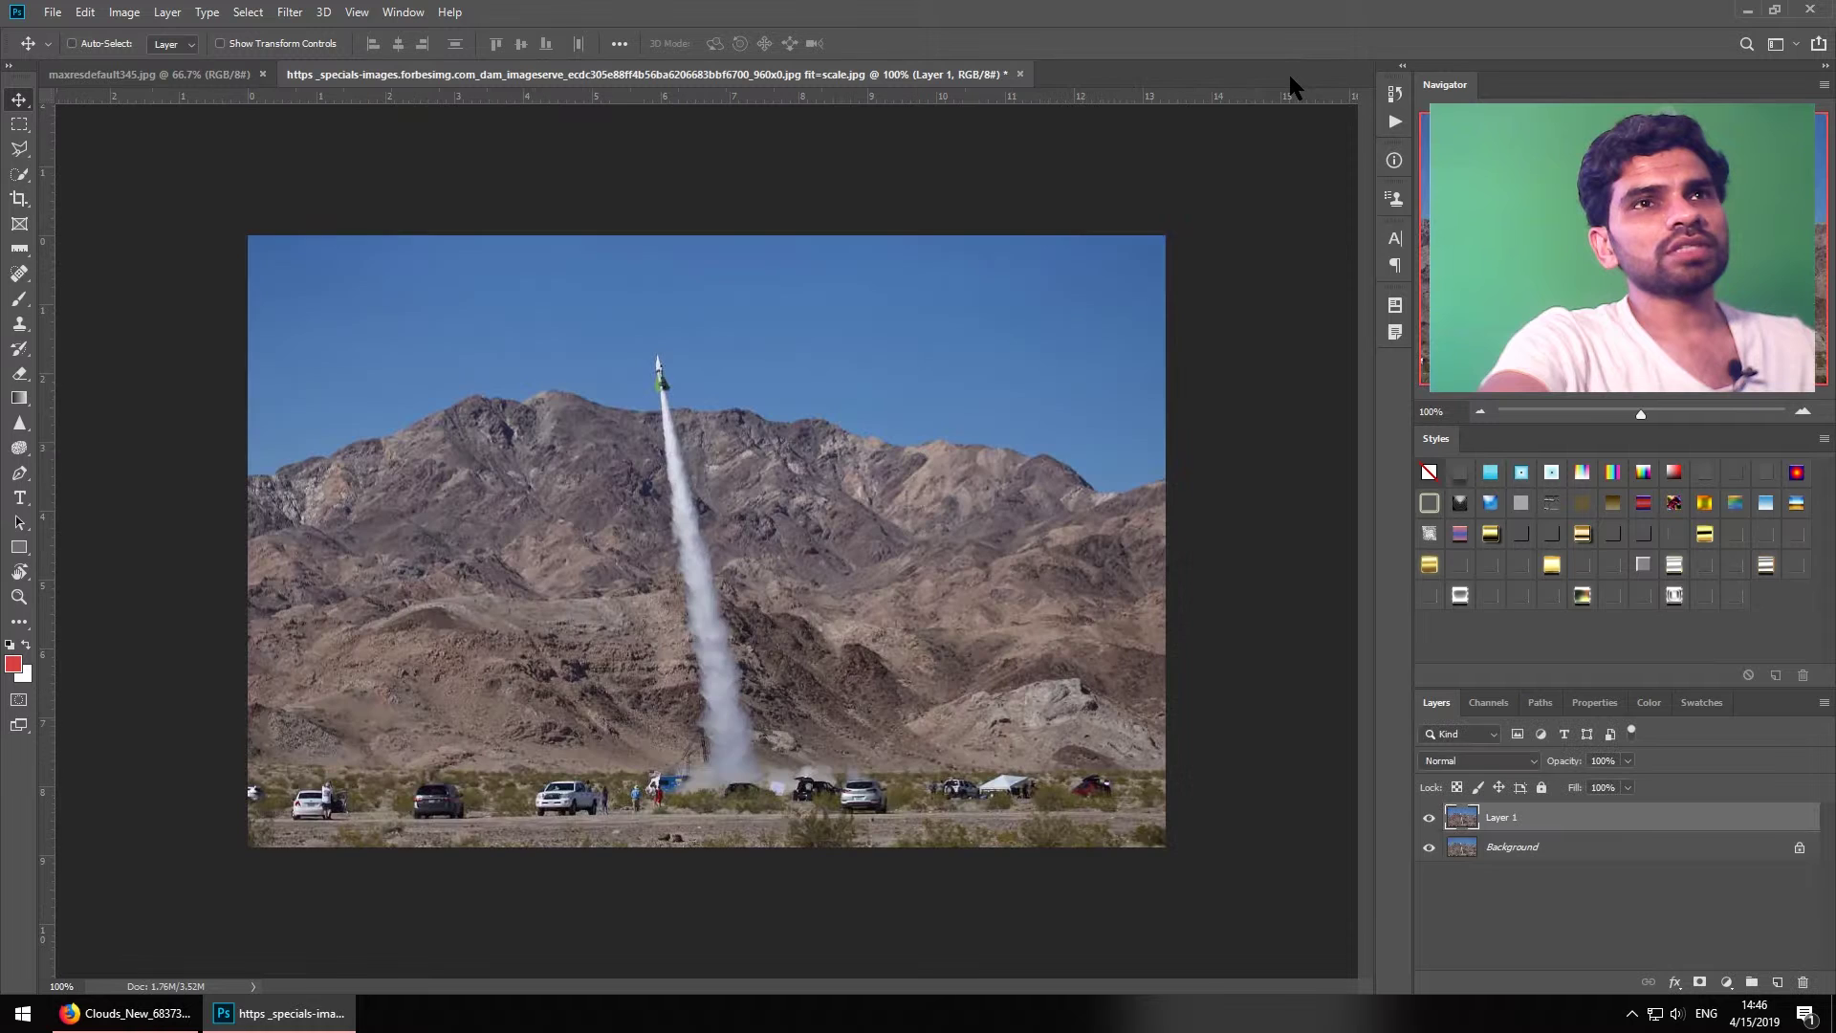
pyautogui.hotkey('ctrl', 'v')
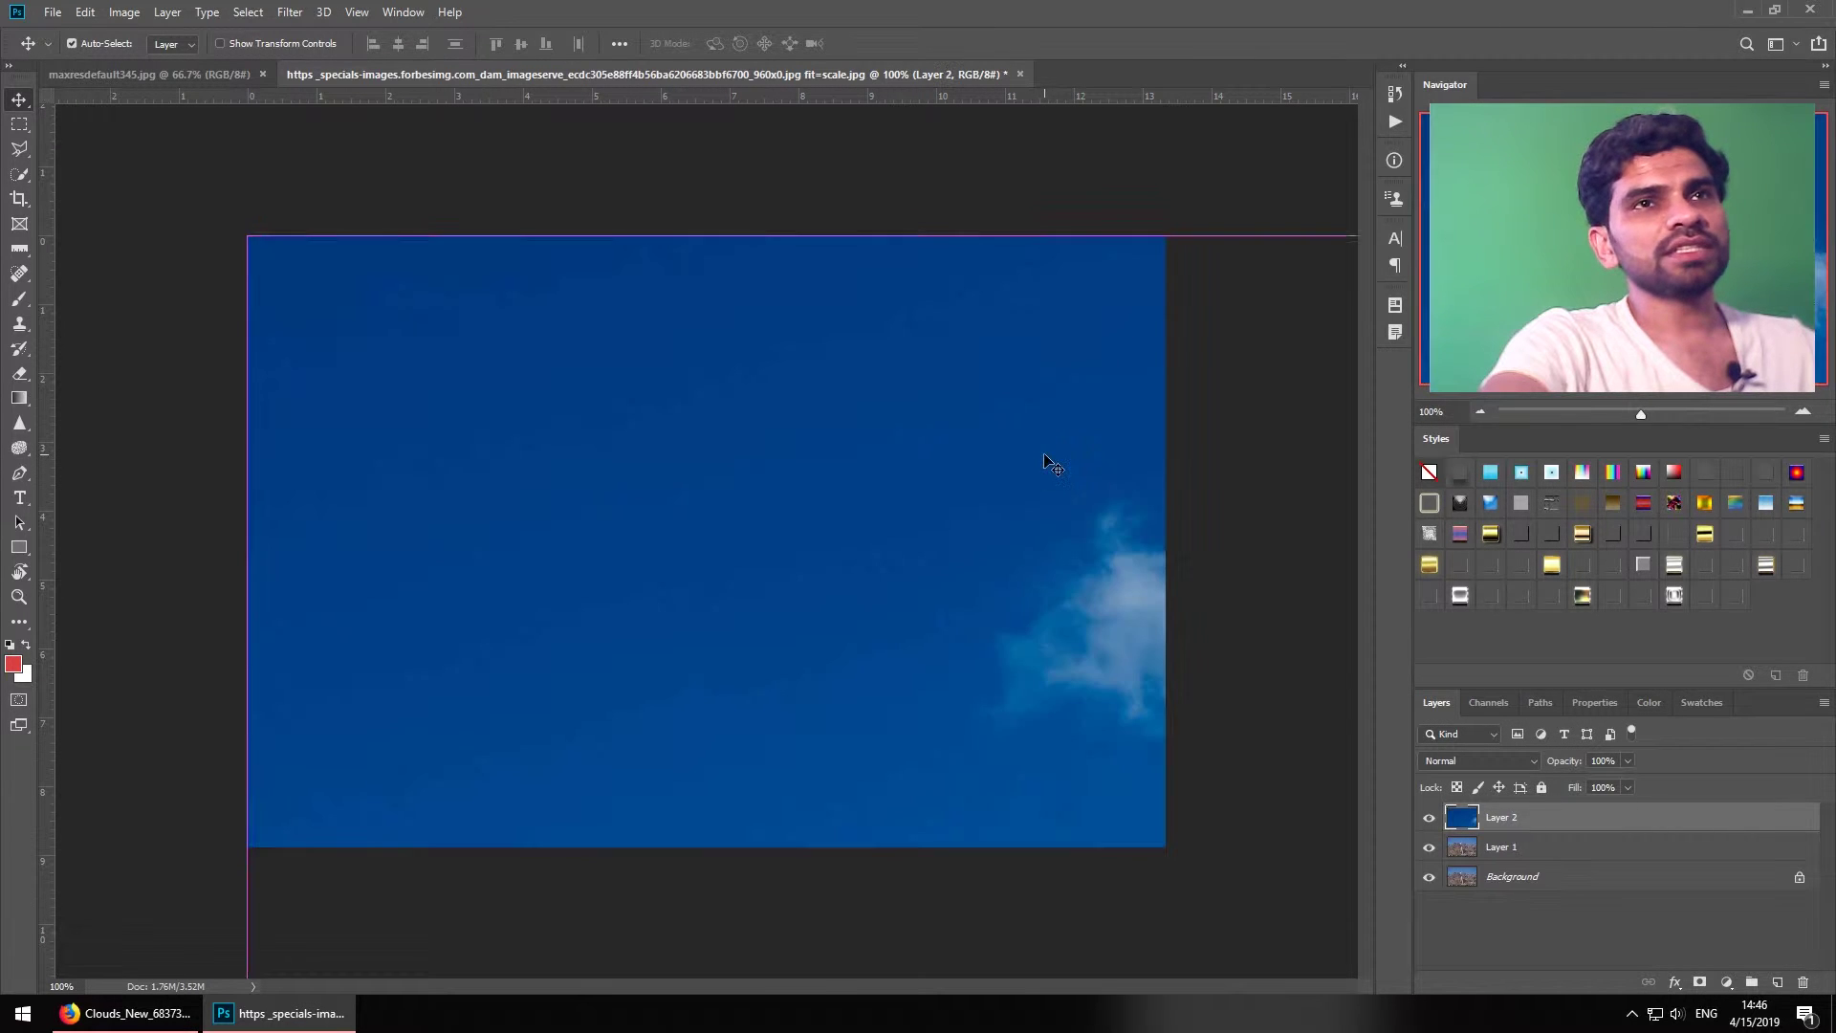
# Scale the pasted cloud layer down proportionally to about 18%, keeping it aligned with the canvas's upper-left corner
pyautogui.hotkey('ctrl', '-')
pyautogui.hotkey('ctrl', '-')
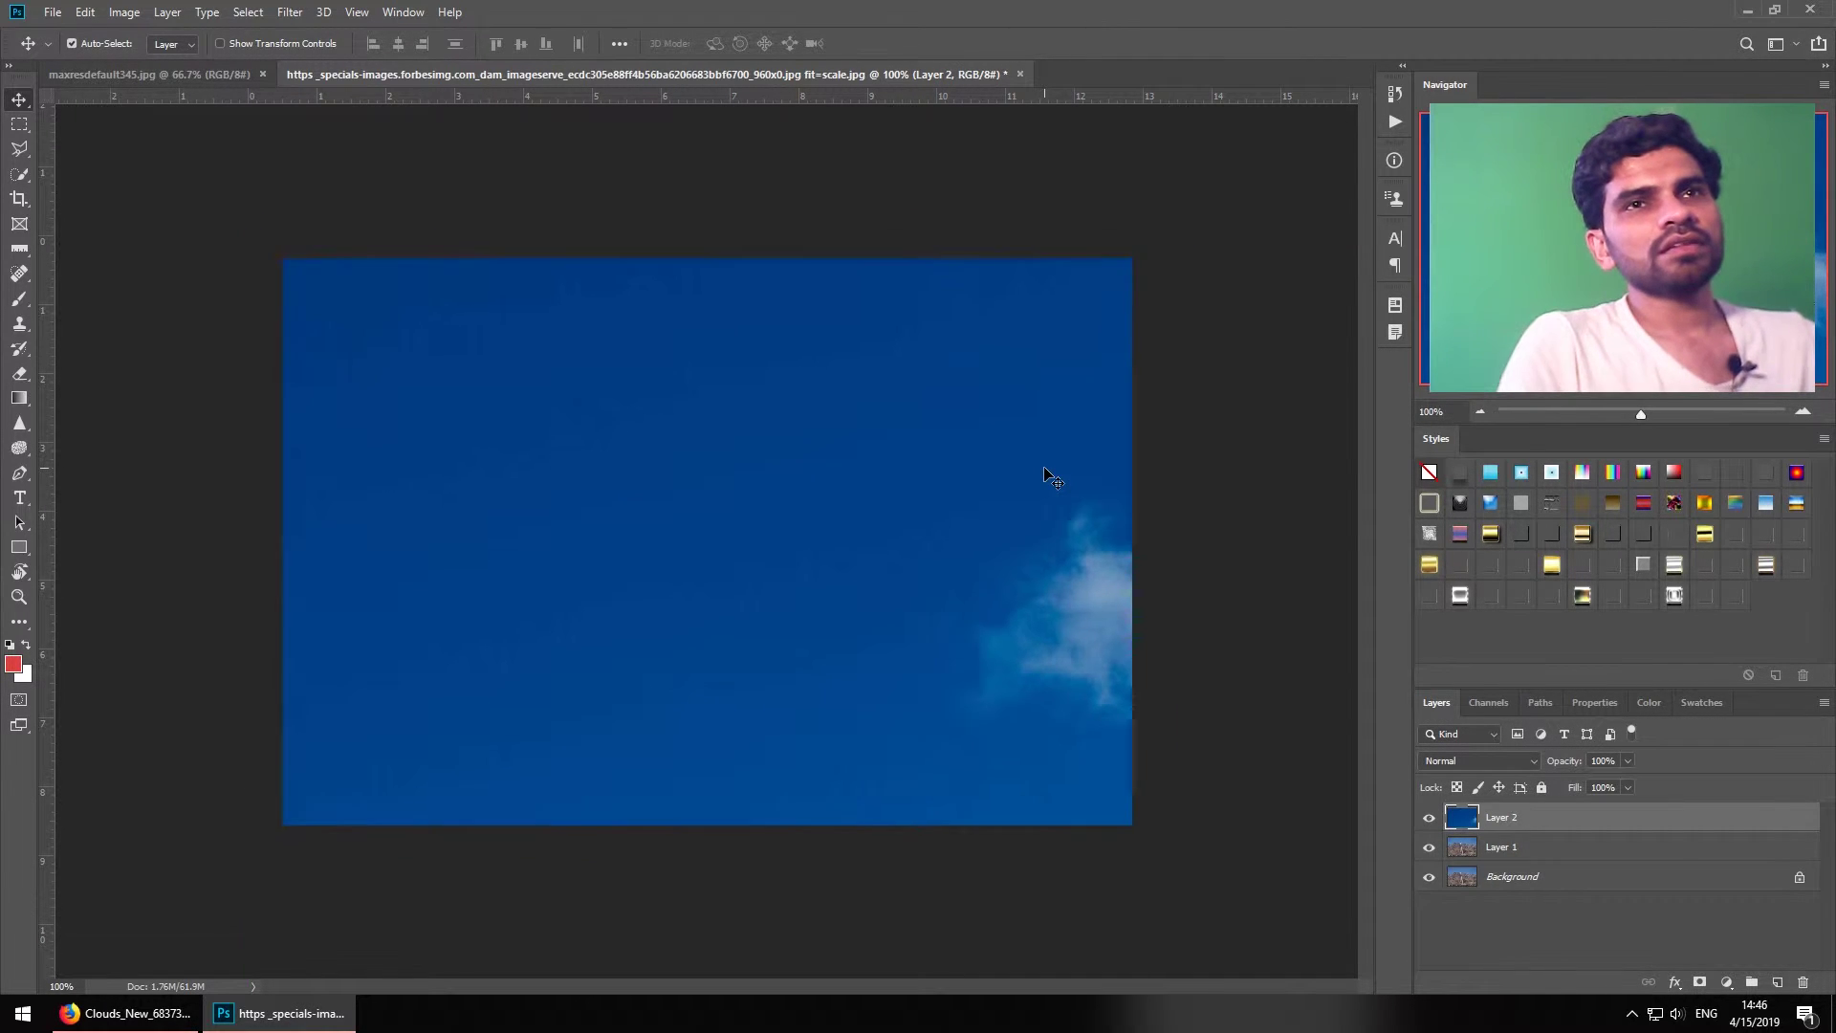
pyautogui.hotkey('ctrl', 't')
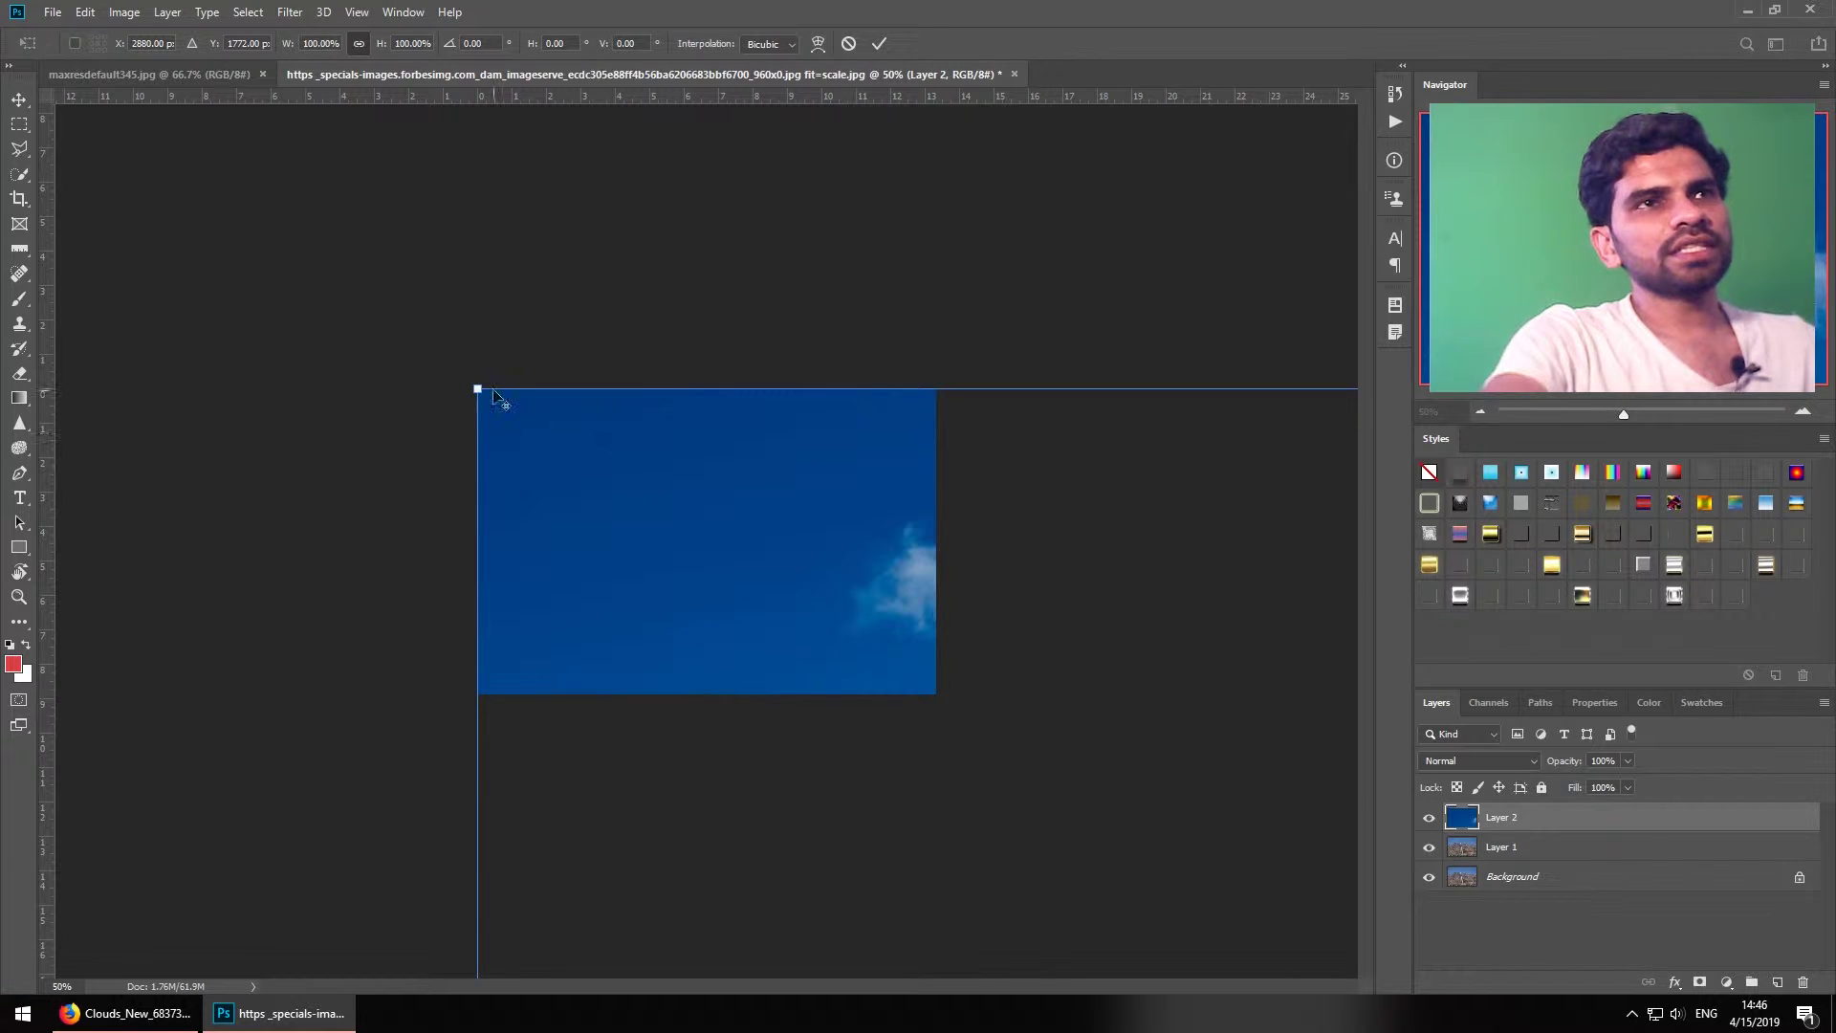
pyautogui.moveTo(478, 390); pyautogui.dragTo(602, 553)
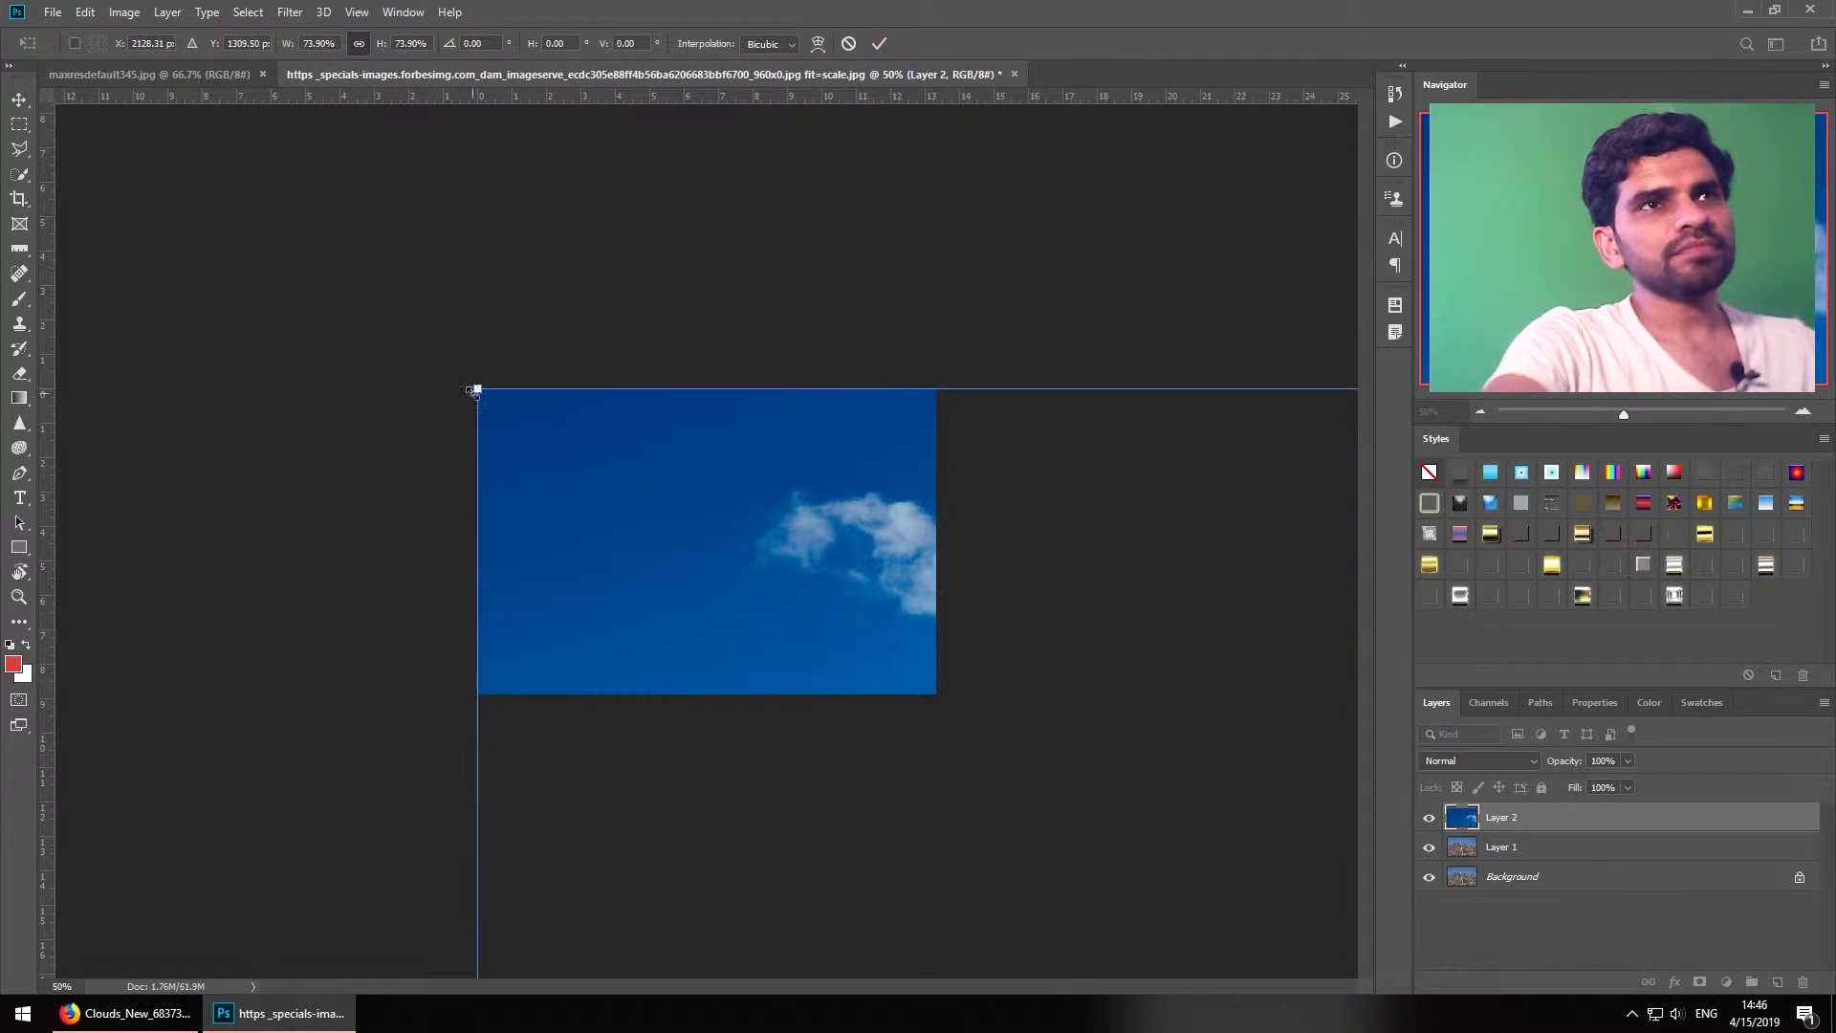
pyautogui.moveTo(477, 389); pyautogui.dragTo(816, 600)
pyautogui.moveTo(1118, 809); pyautogui.dragTo(760, 595)
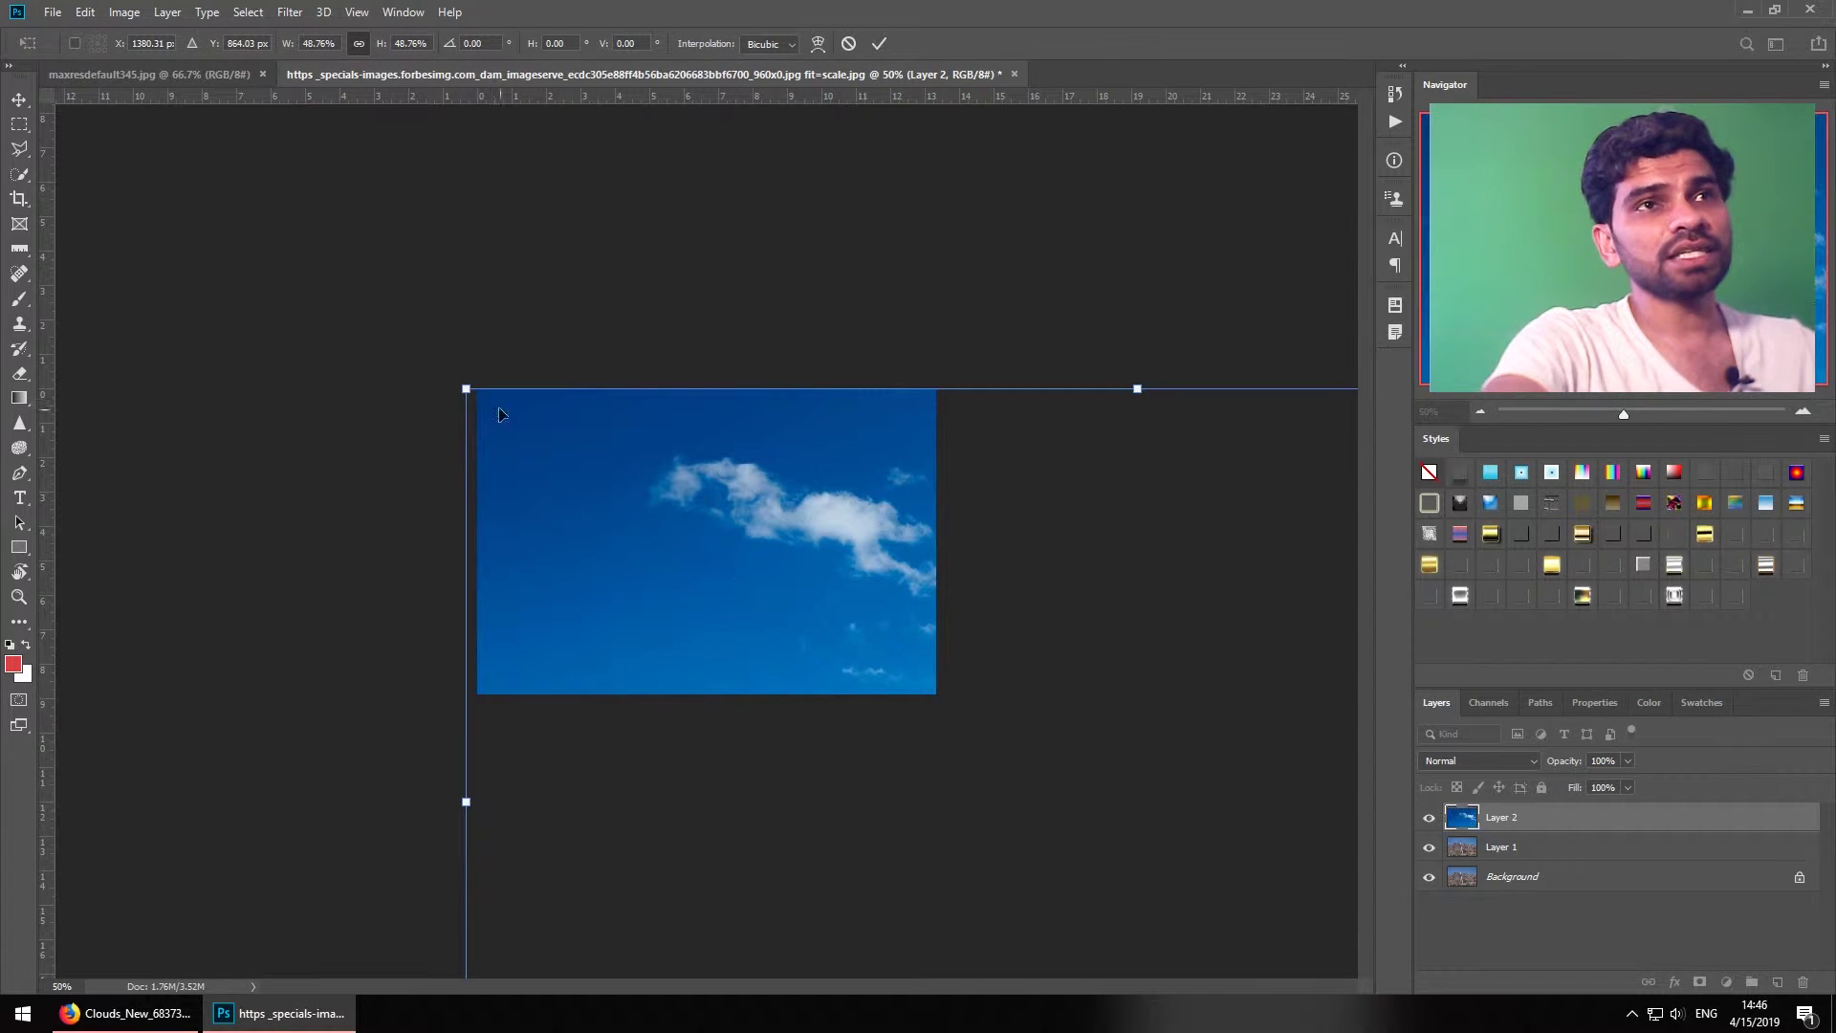
pyautogui.moveTo(466, 388); pyautogui.dragTo(729, 549)
pyautogui.moveTo(956, 655); pyautogui.dragTo(650, 540)
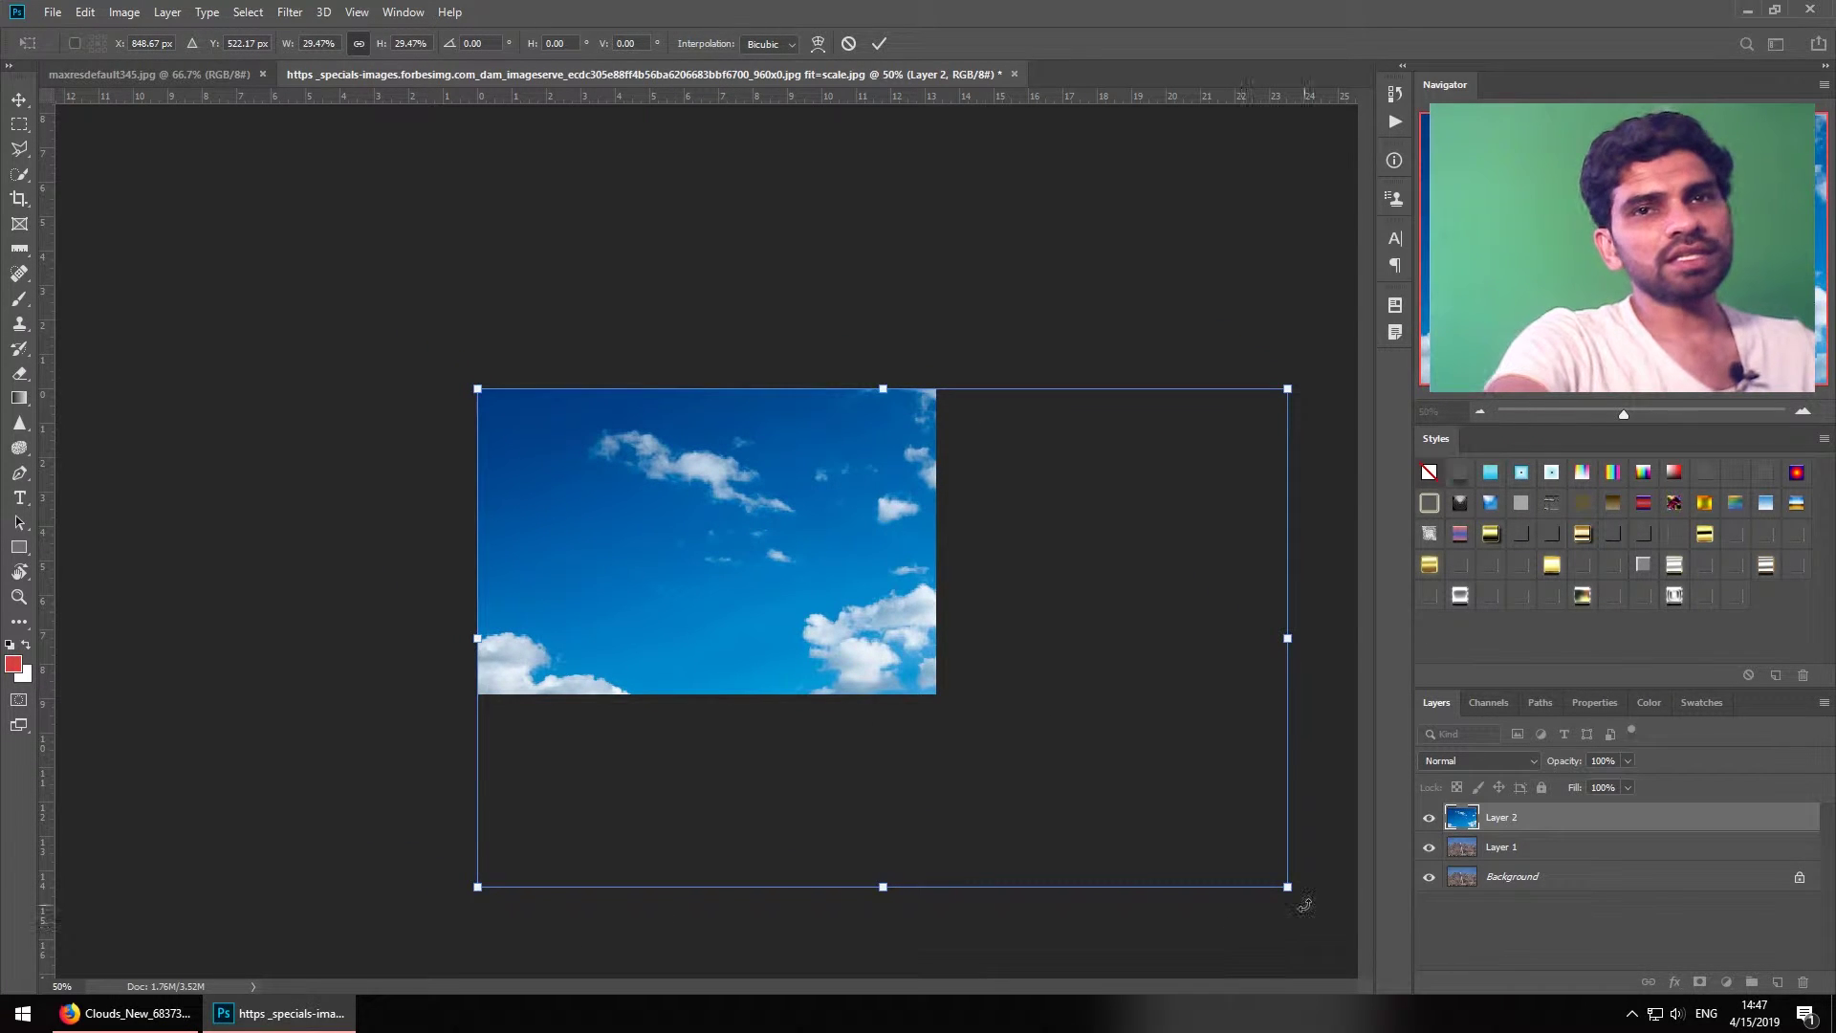
pyautogui.moveTo(1288, 886); pyautogui.dragTo(969, 710)
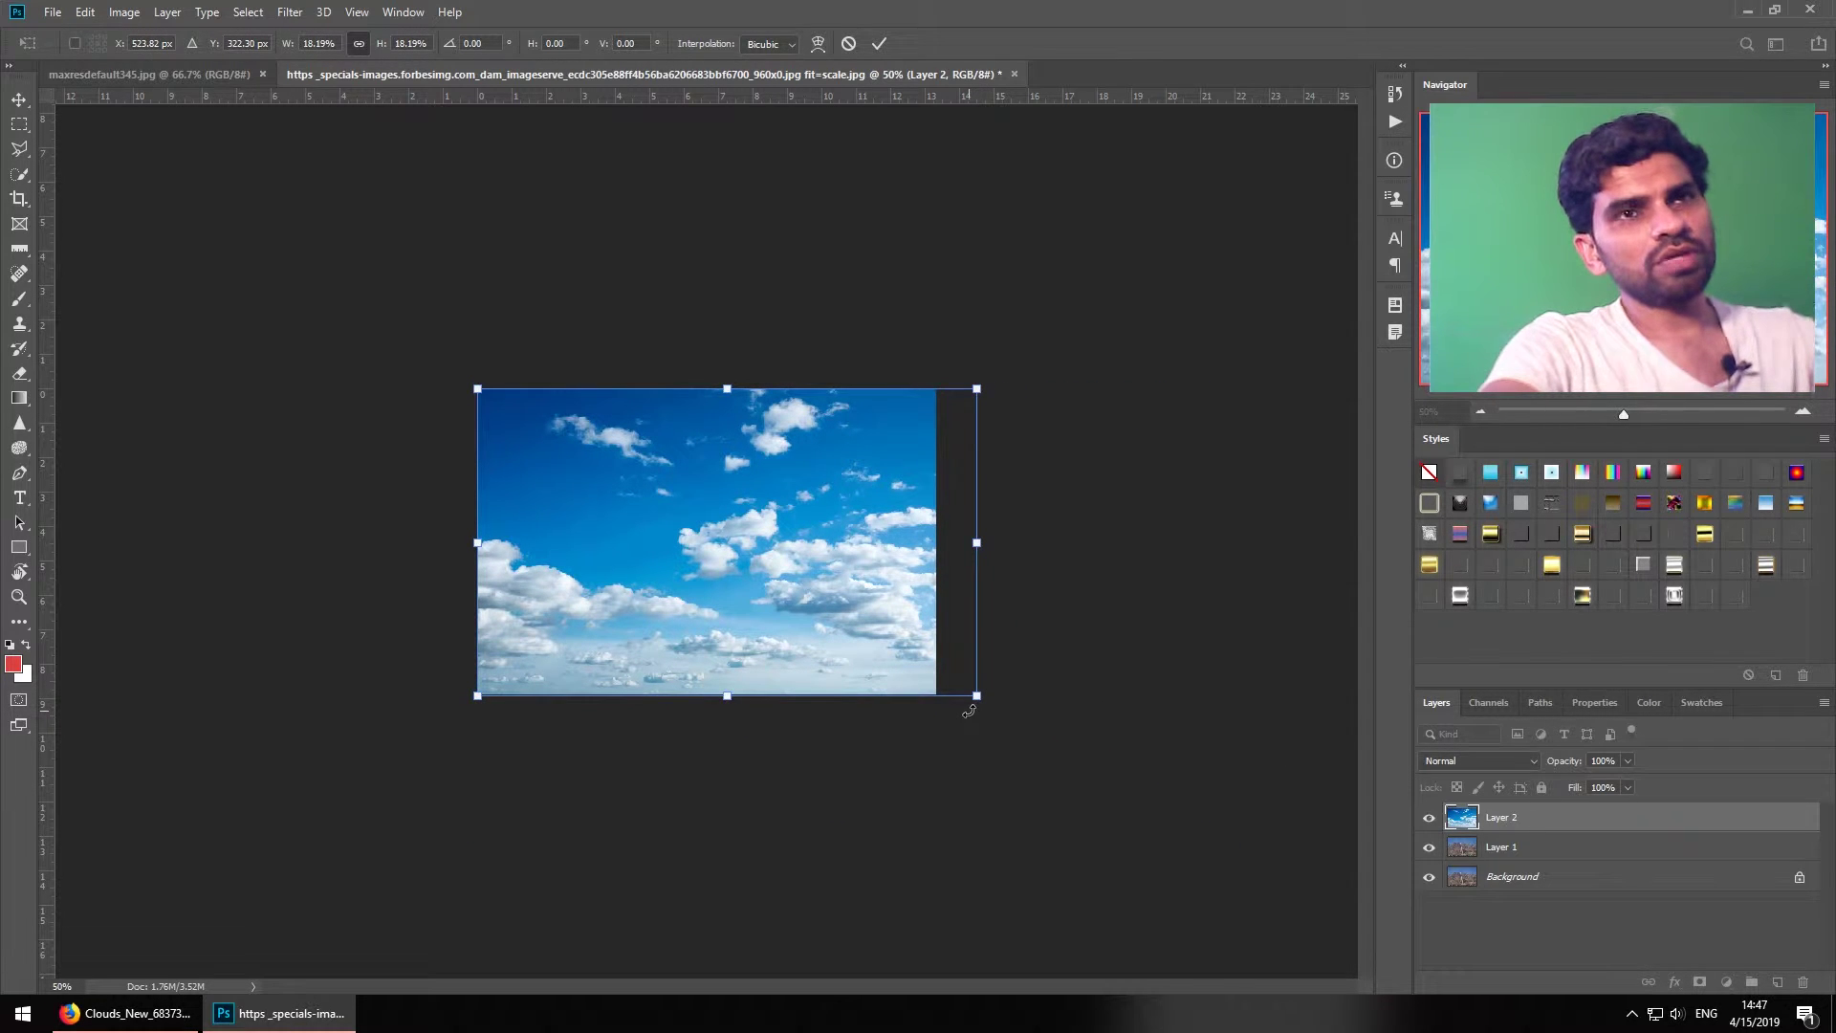
pyautogui.press('Return')
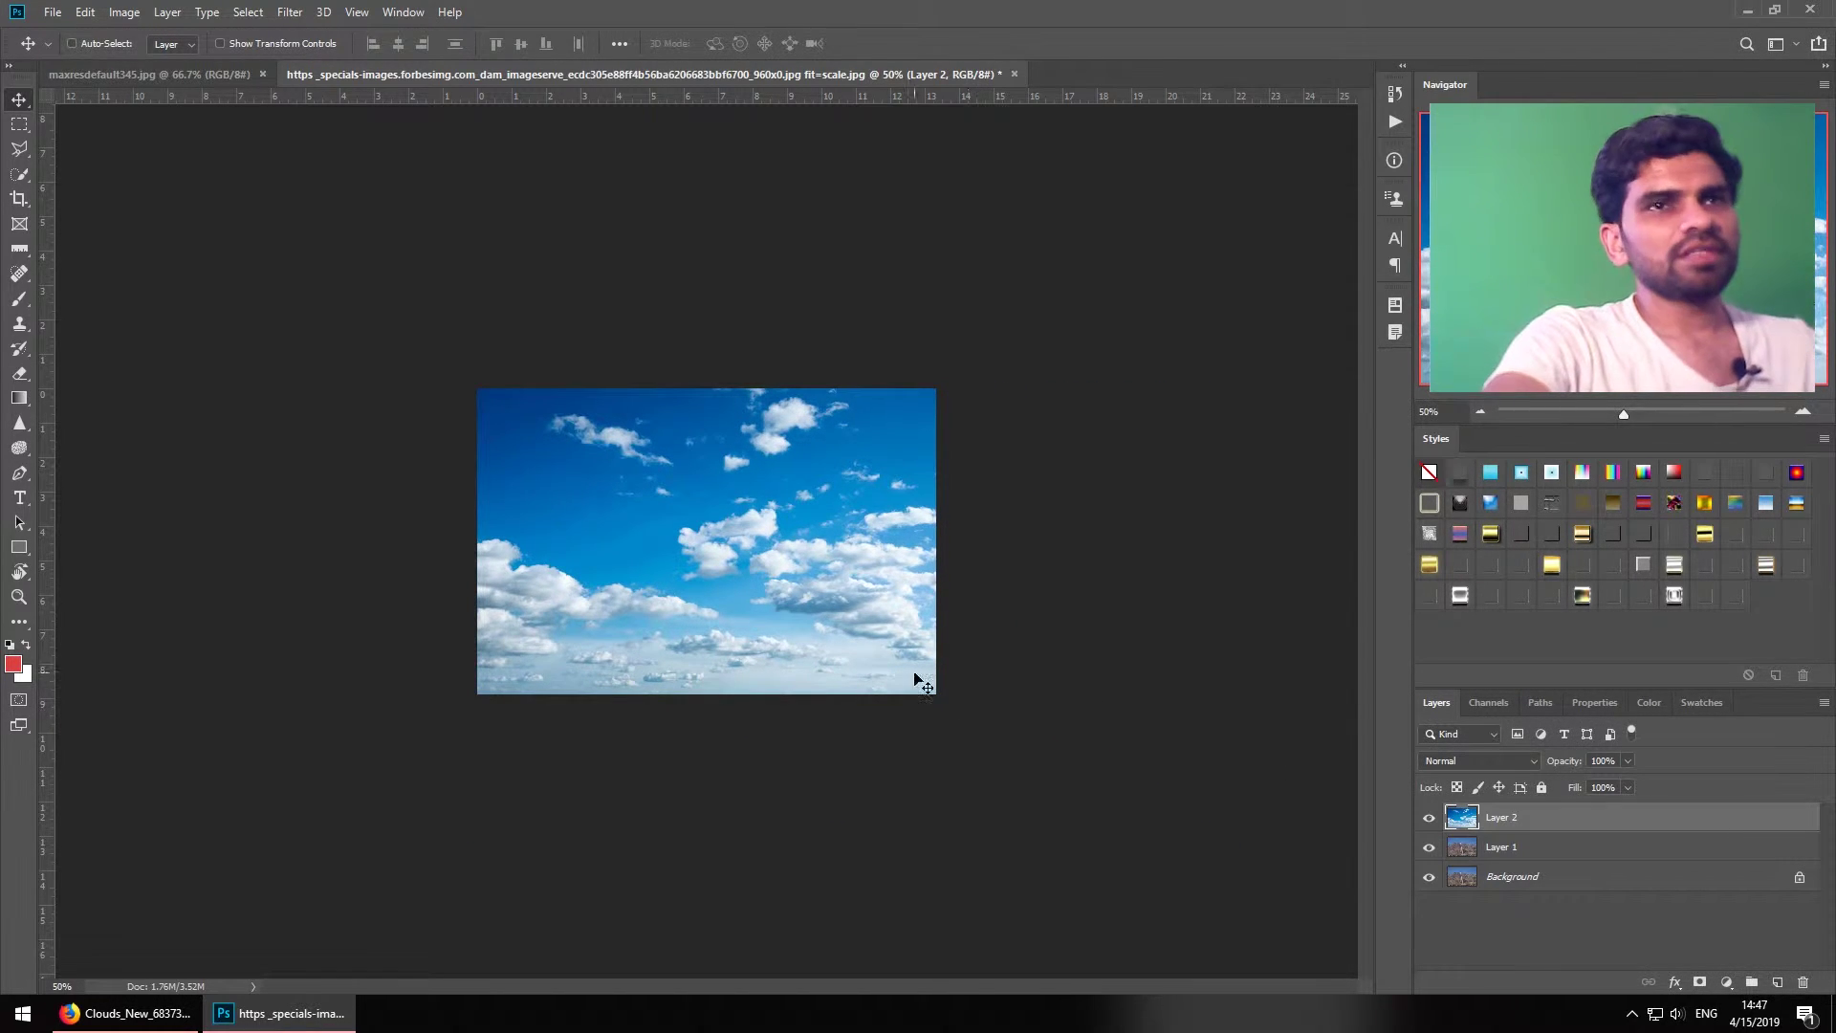
# Shrink the cloud layer slightly to about the canvas width and move it up over the photo's sky area
pyautogui.hotkey('ctrl', 't')
pyautogui.moveTo(974, 695); pyautogui.dragTo(928, 669)
pyautogui.press('Return')
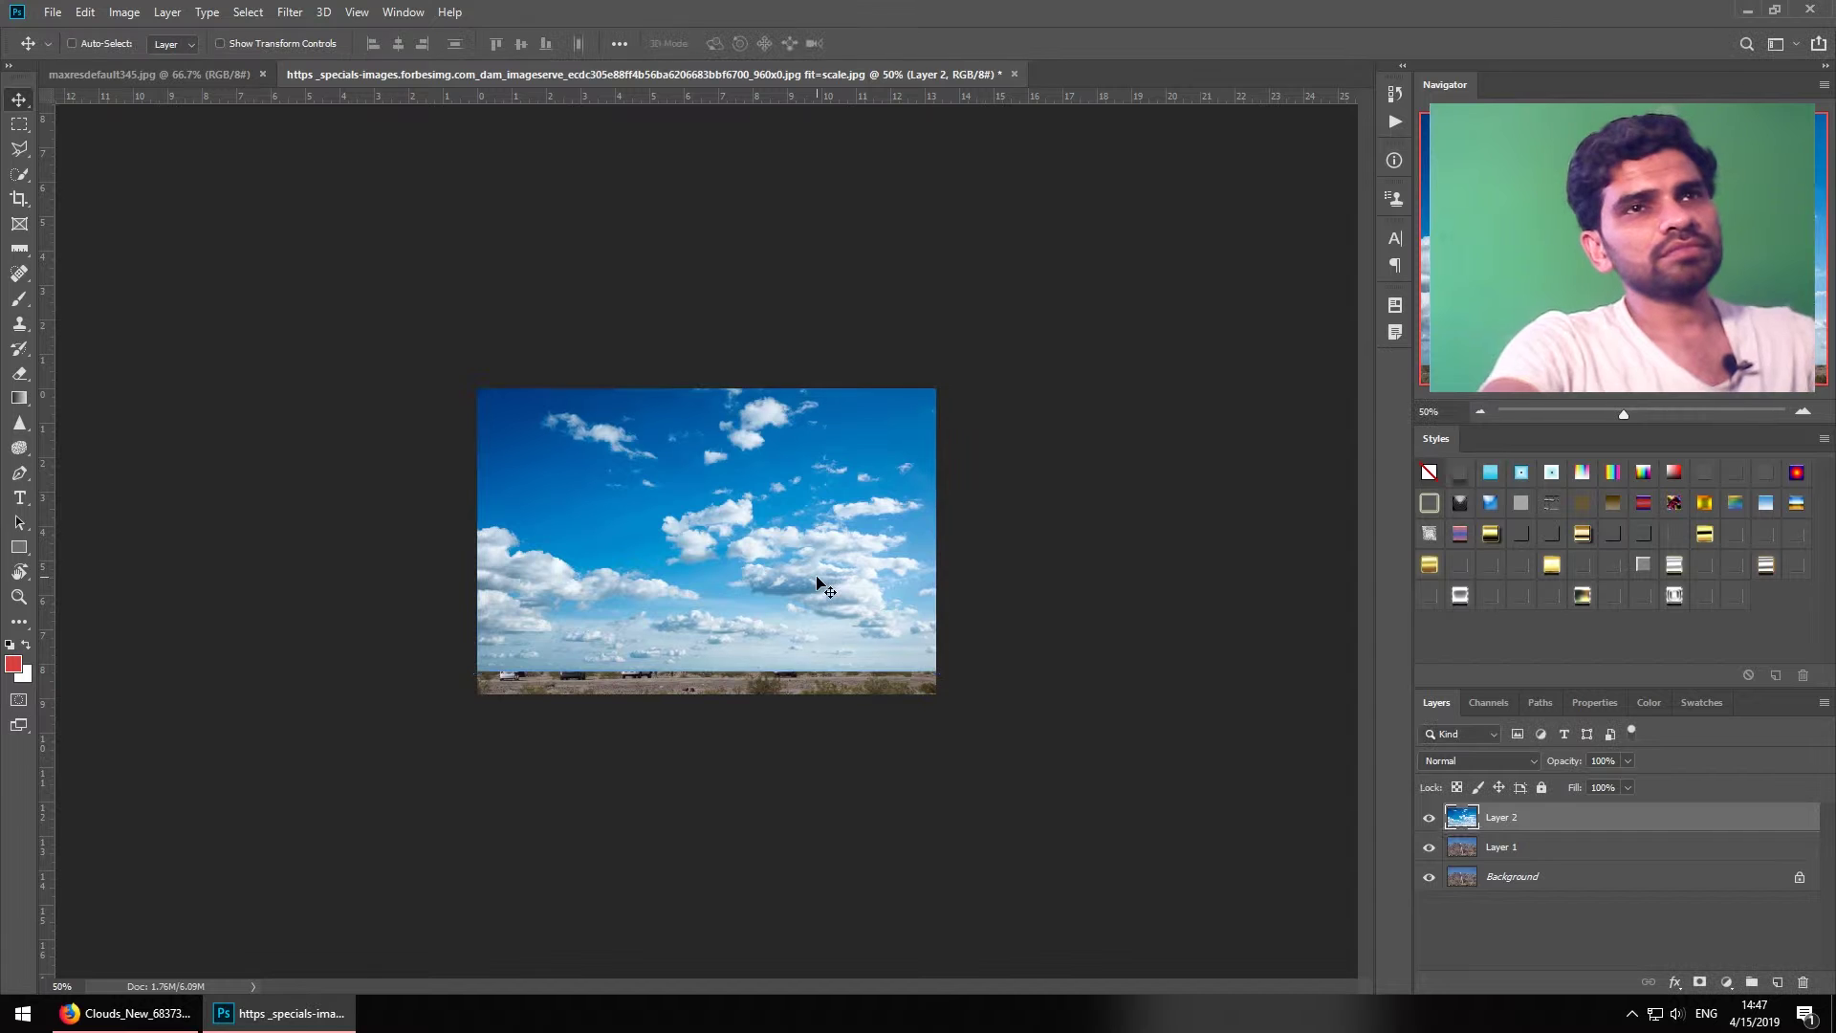
pyautogui.moveTo(819, 570); pyautogui.dragTo(800, 494)
pyautogui.click(1429, 817)
pyautogui.click(1429, 816)
pyautogui.moveTo(866, 528); pyautogui.dragTo(854, 472)
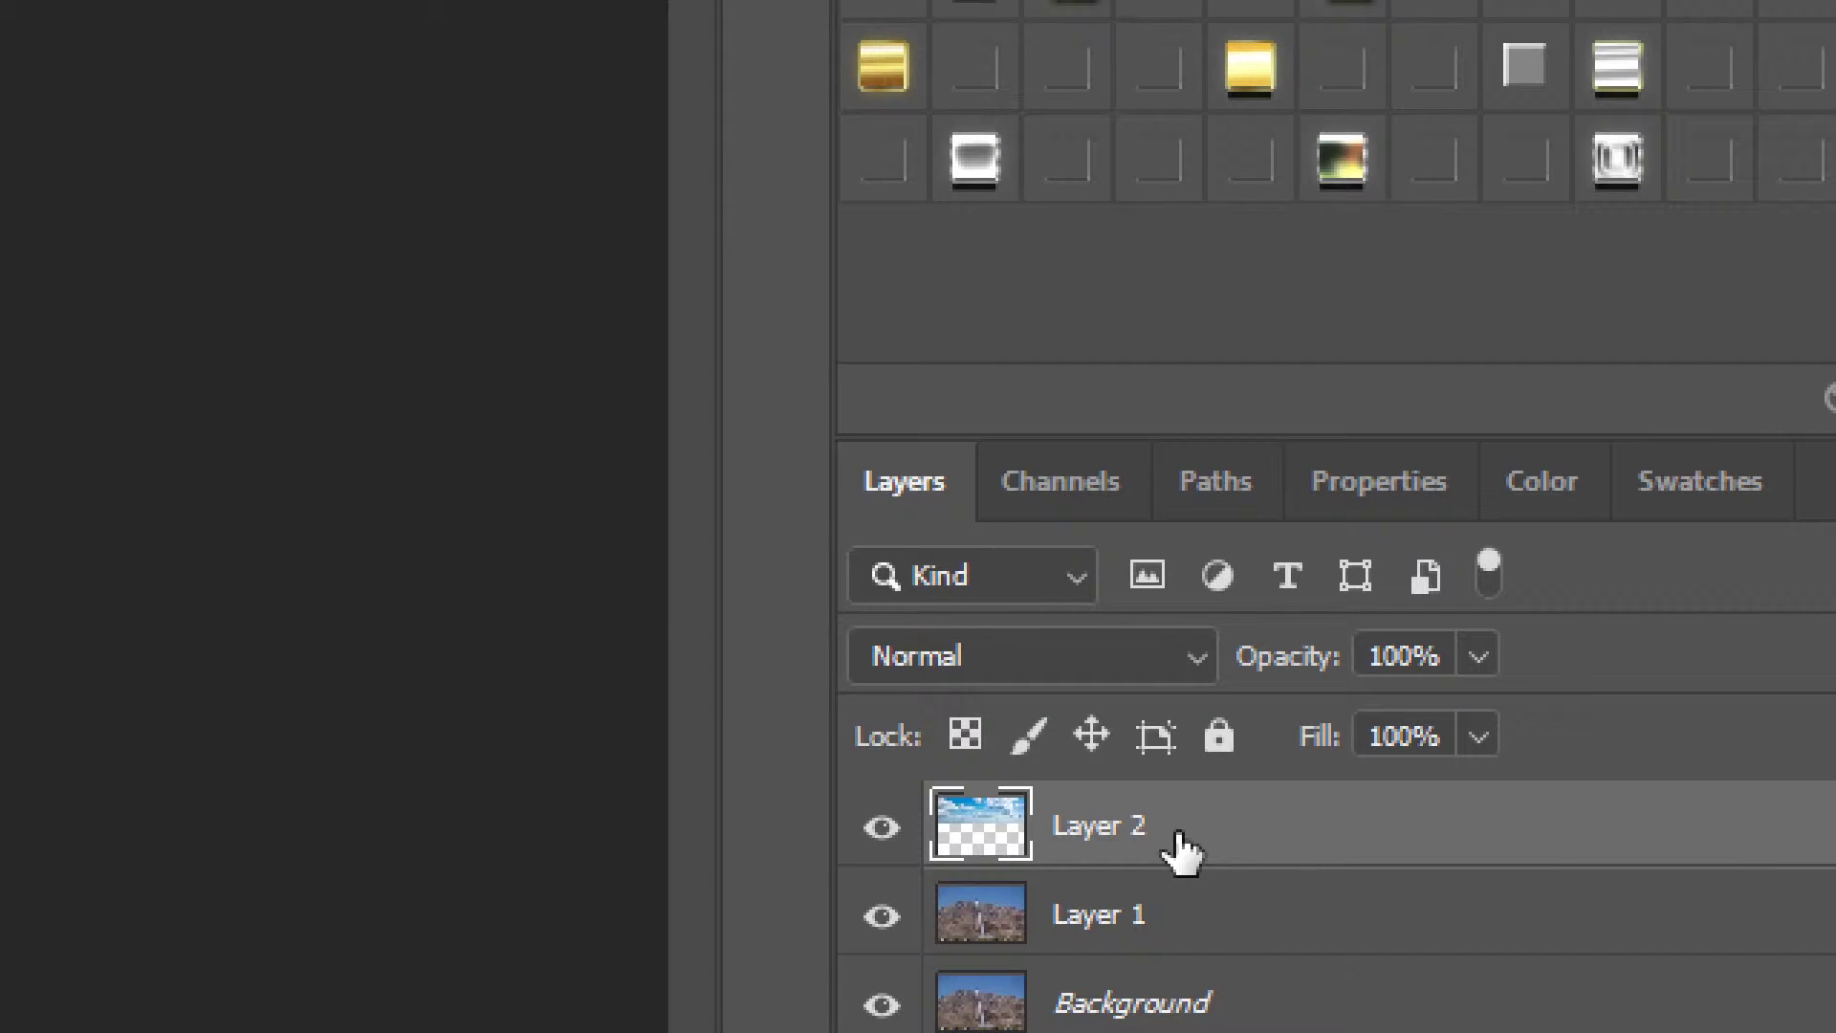
# Rename the cloud layer Sky and move Layer 1 above it in the layer order
pyautogui.doubleClick(1125, 828)
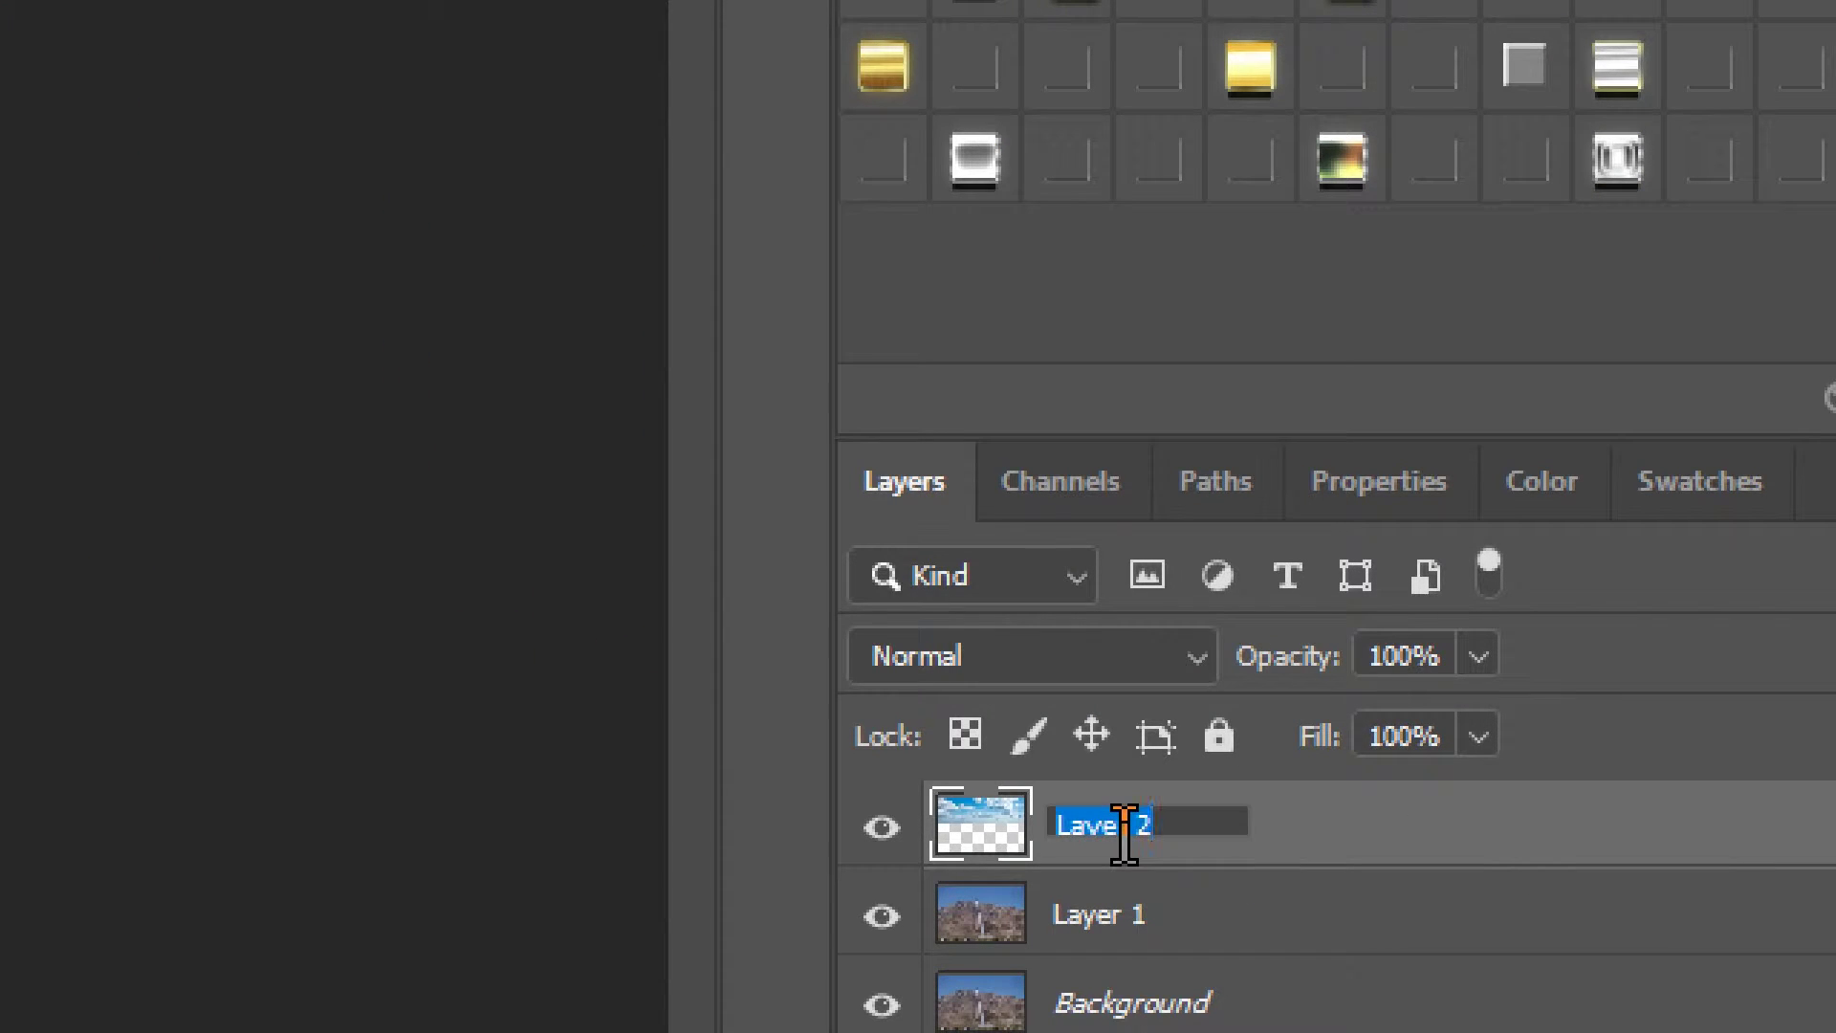
pyautogui.write('Sky')
pyautogui.press('Return')
pyautogui.click(1252, 932)
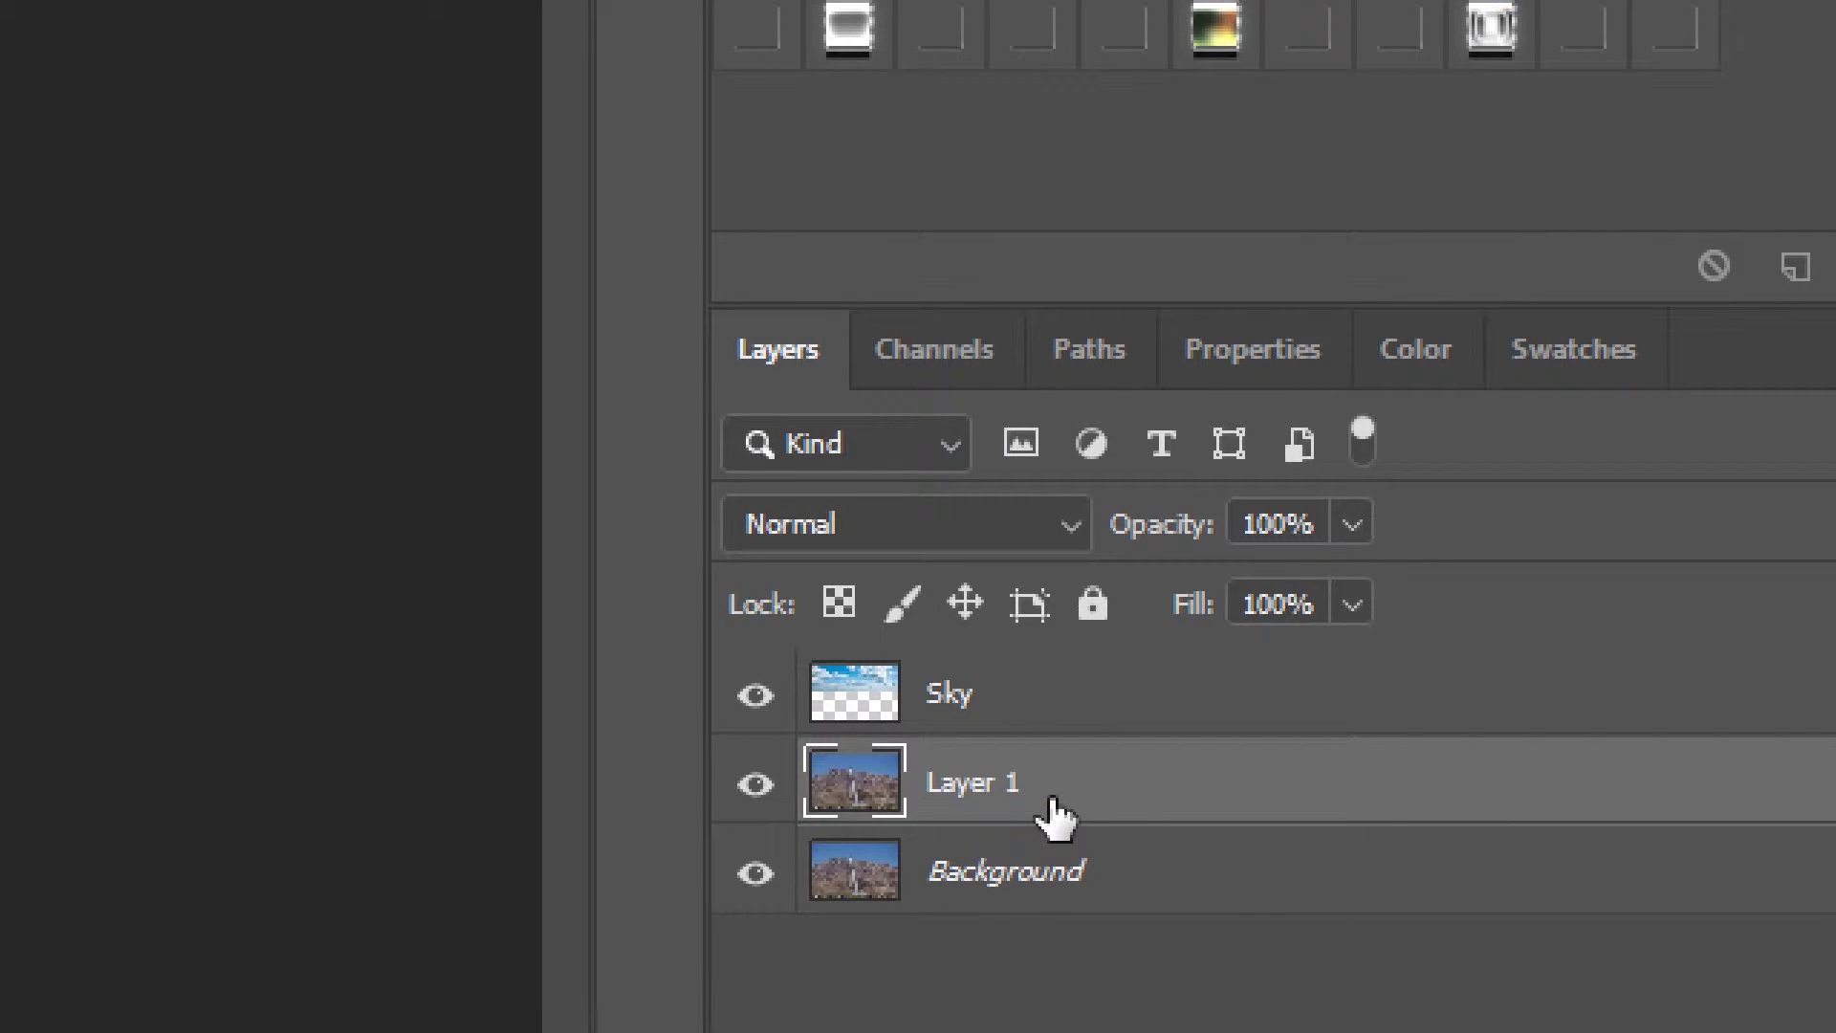
pyautogui.moveTo(1010, 799); pyautogui.dragTo(1064, 687)
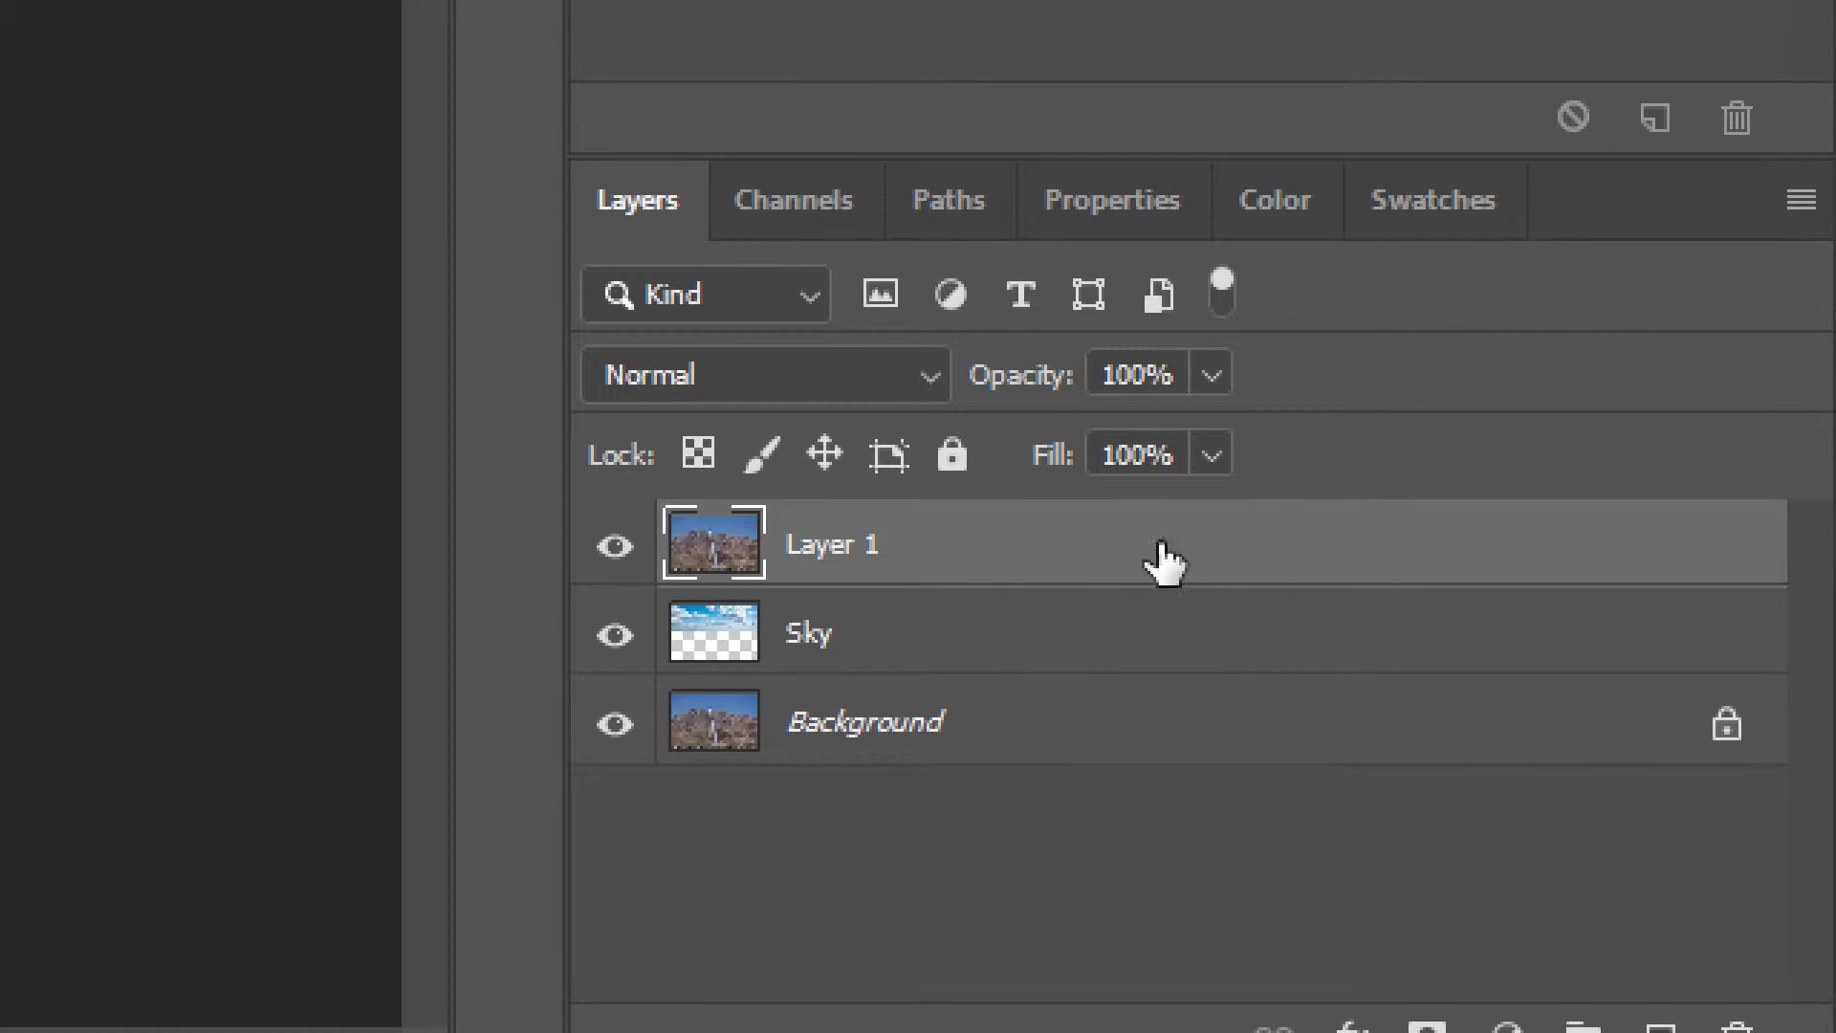
# Apply Blend If on the Blue channel to Layer 1, with the This Layer highlight slider split at about 137 / 167
pyautogui.doubleClick(1571, 571)
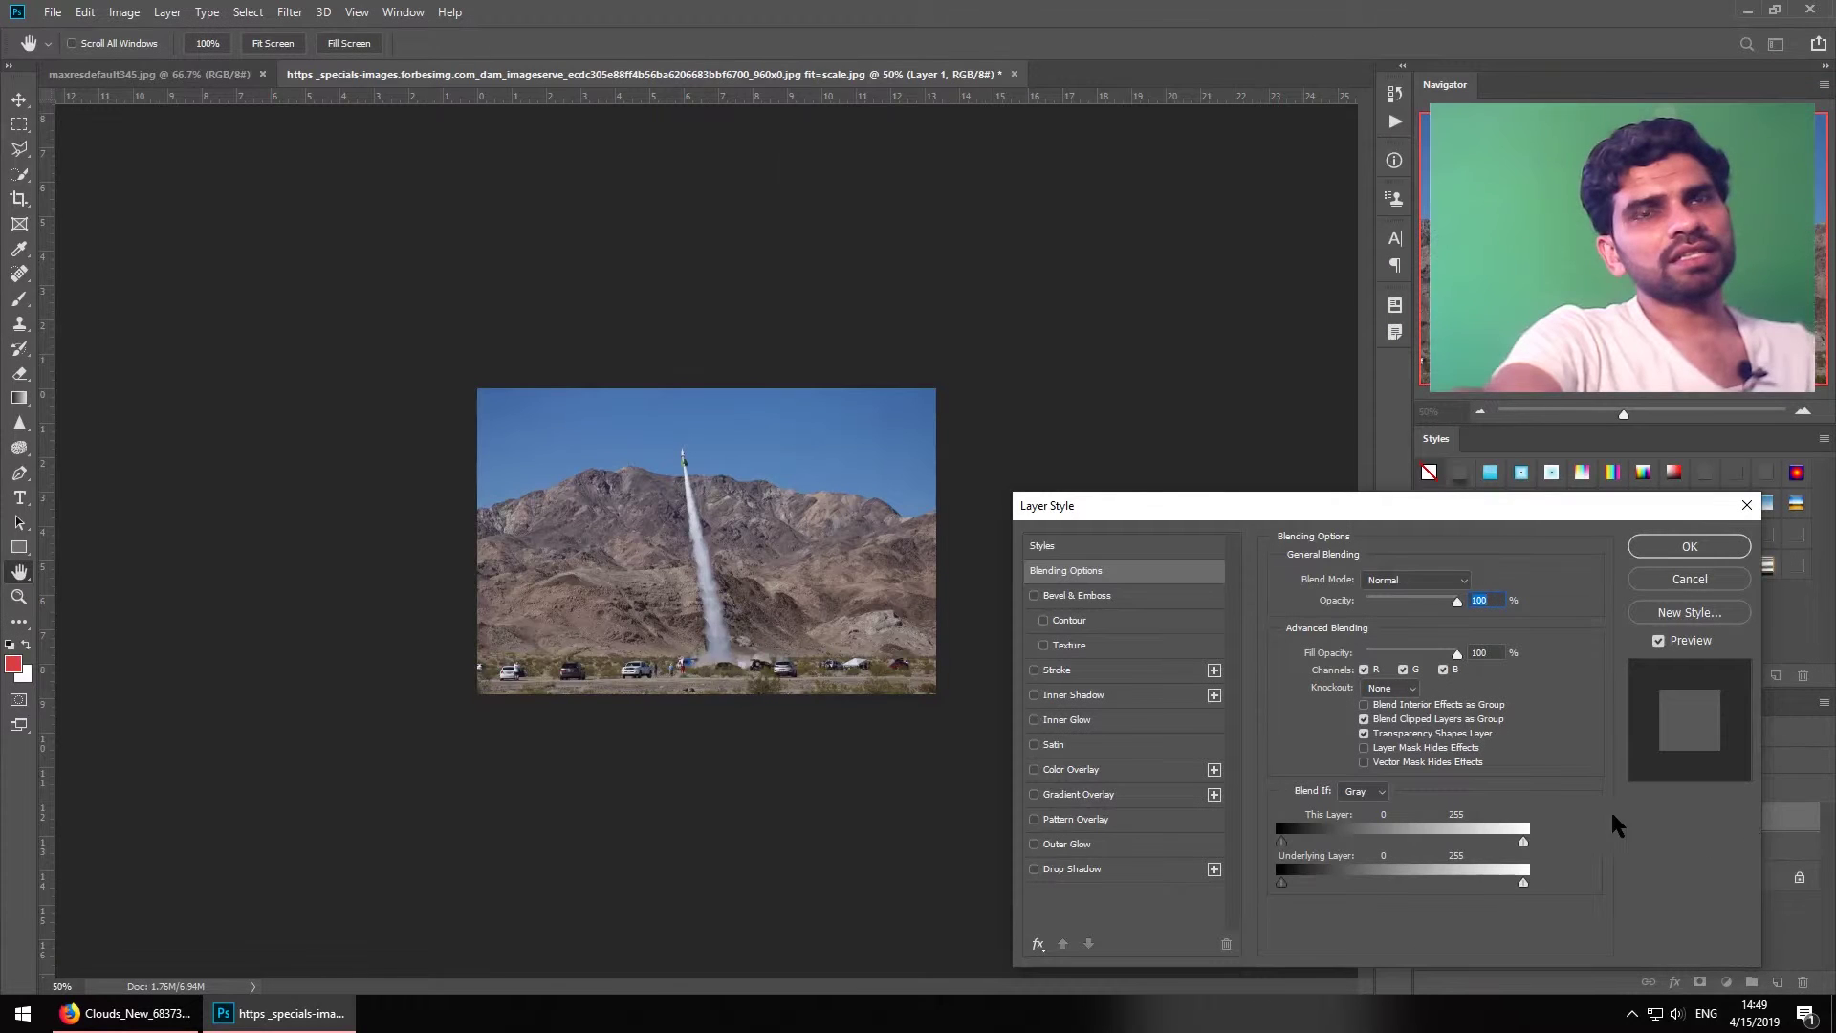
pyautogui.press('alt')
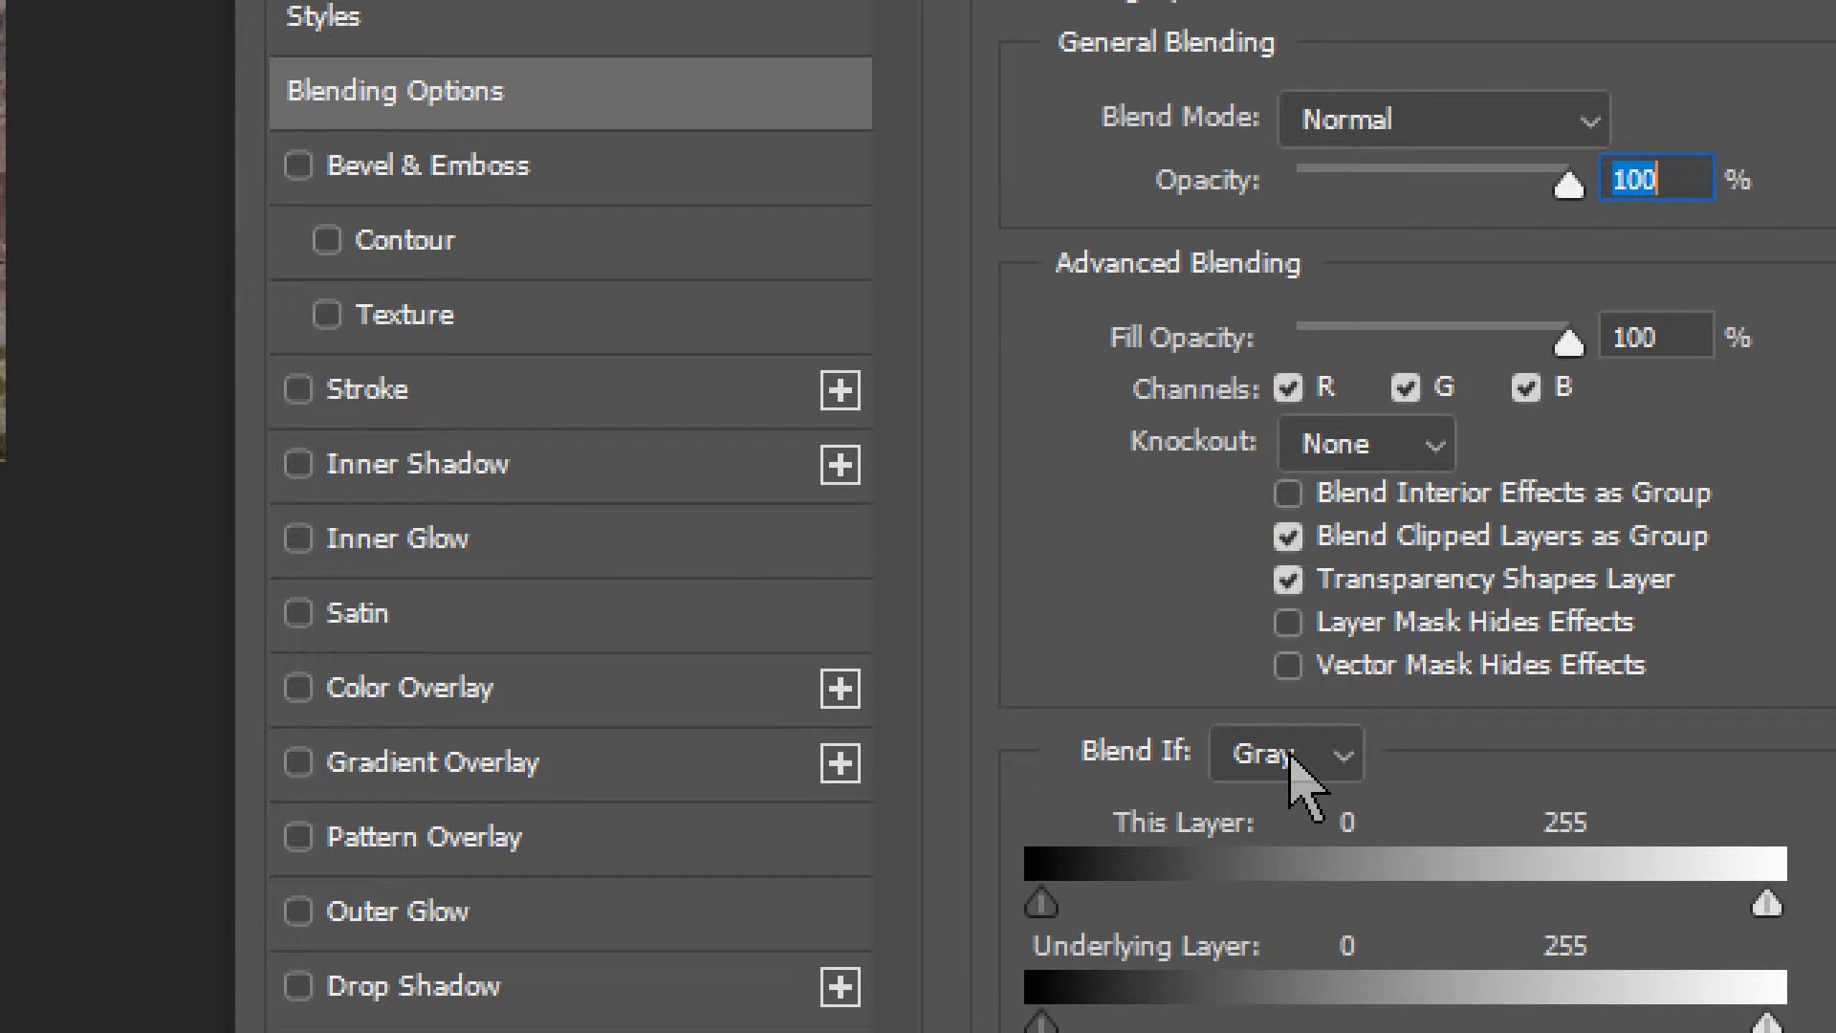
pyautogui.click(1296, 766)
pyautogui.click(1301, 942)
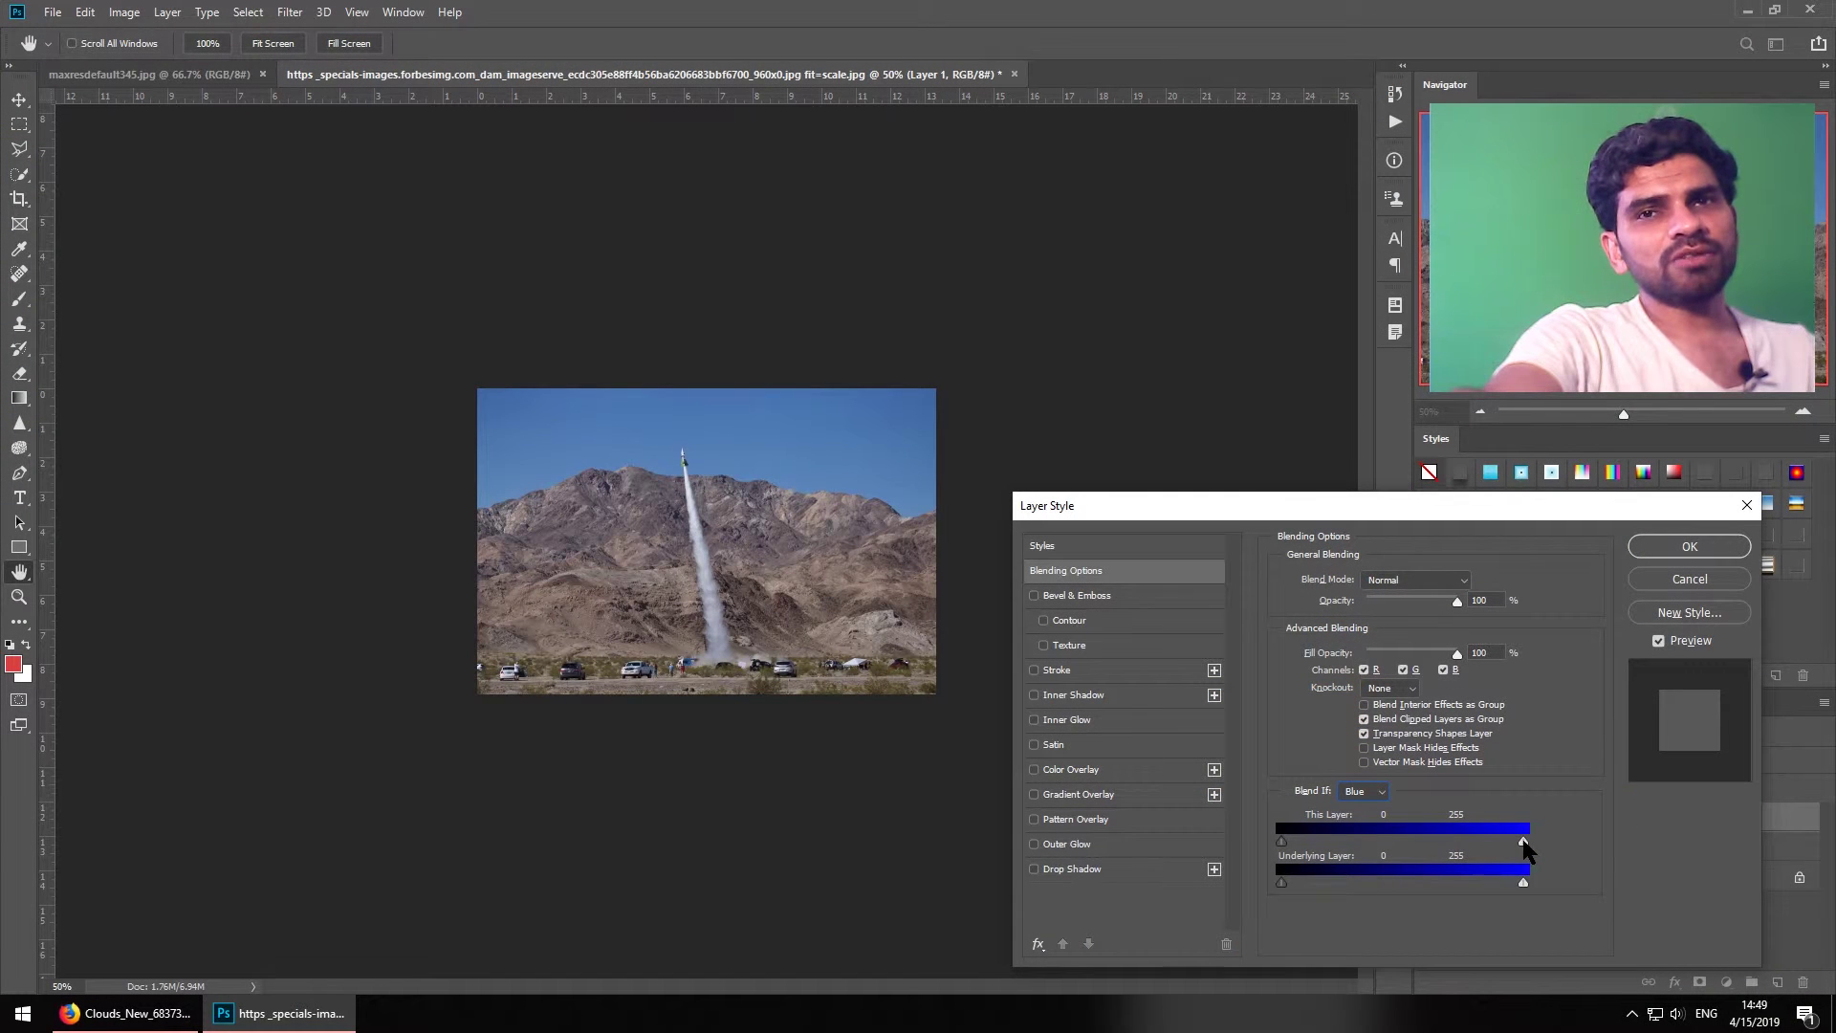
pyautogui.moveTo(1524, 844); pyautogui.dragTo(1417, 848)
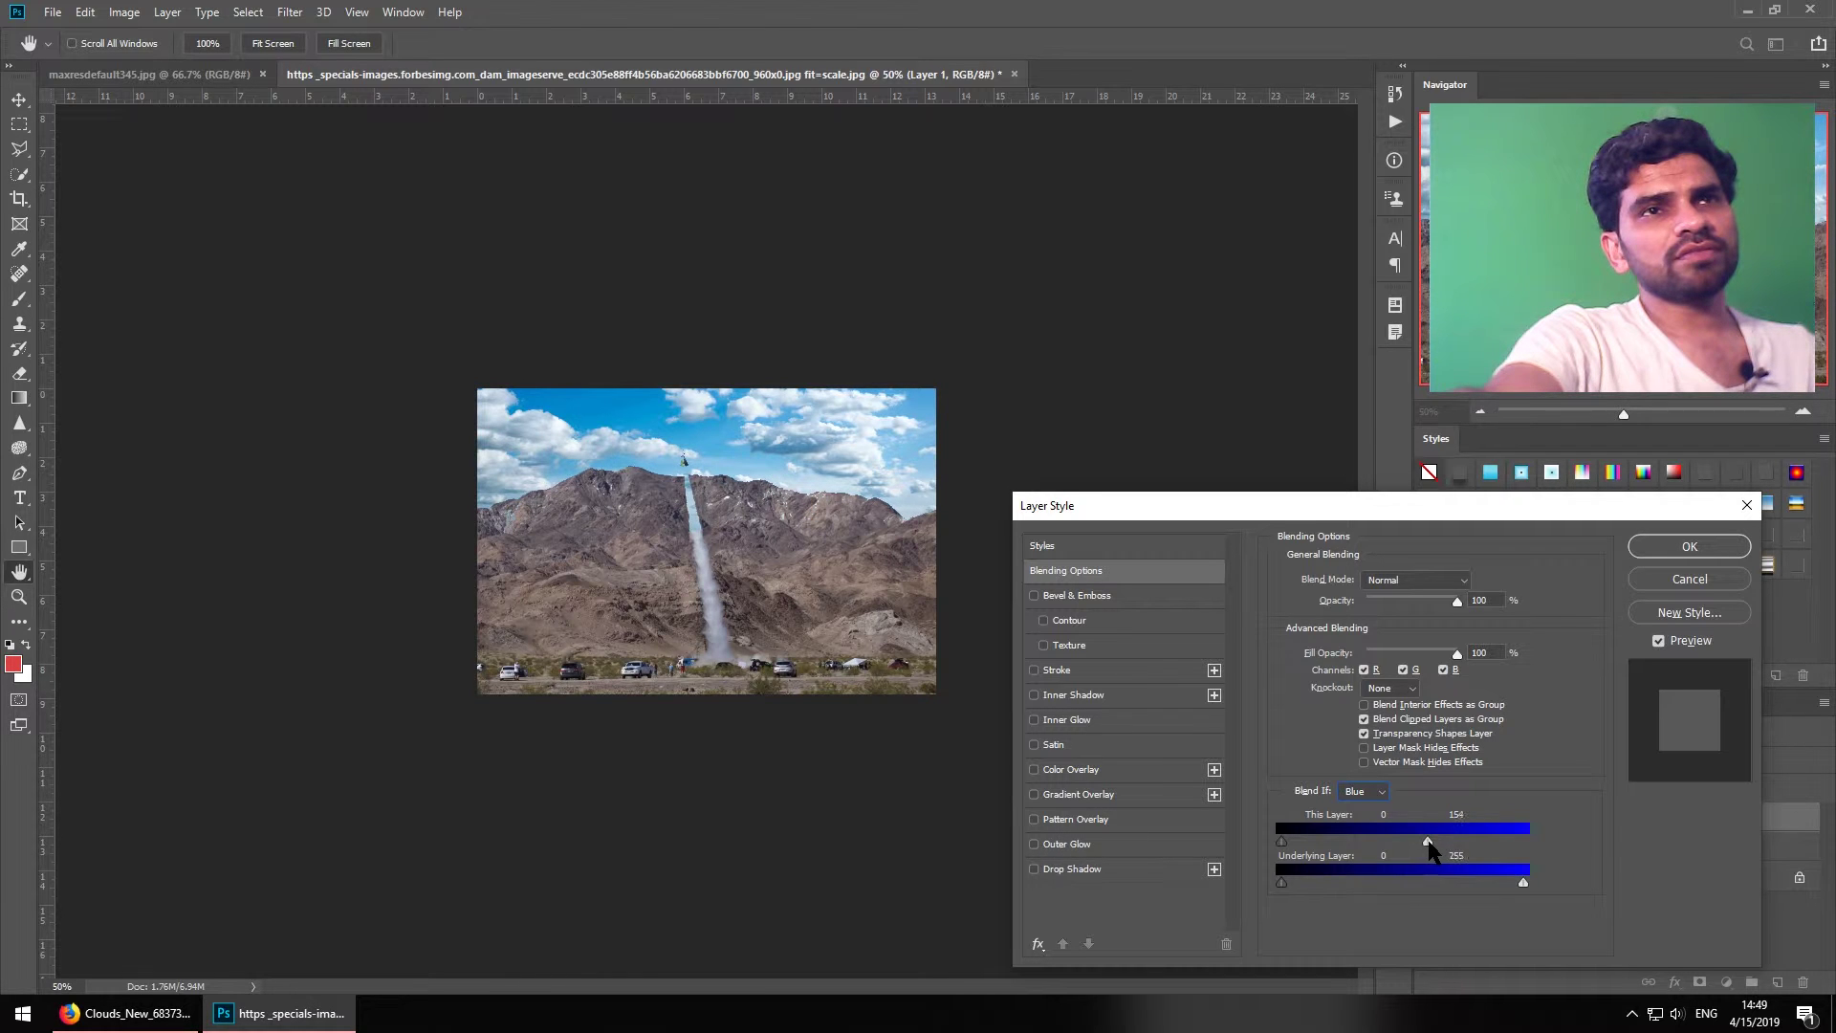
pyautogui.moveTo(1414, 847)
pyautogui.mouseDown()
pyautogui.moveTo(1398, 848)
pyautogui.moveTo(1444, 848)
pyautogui.mouseUp()
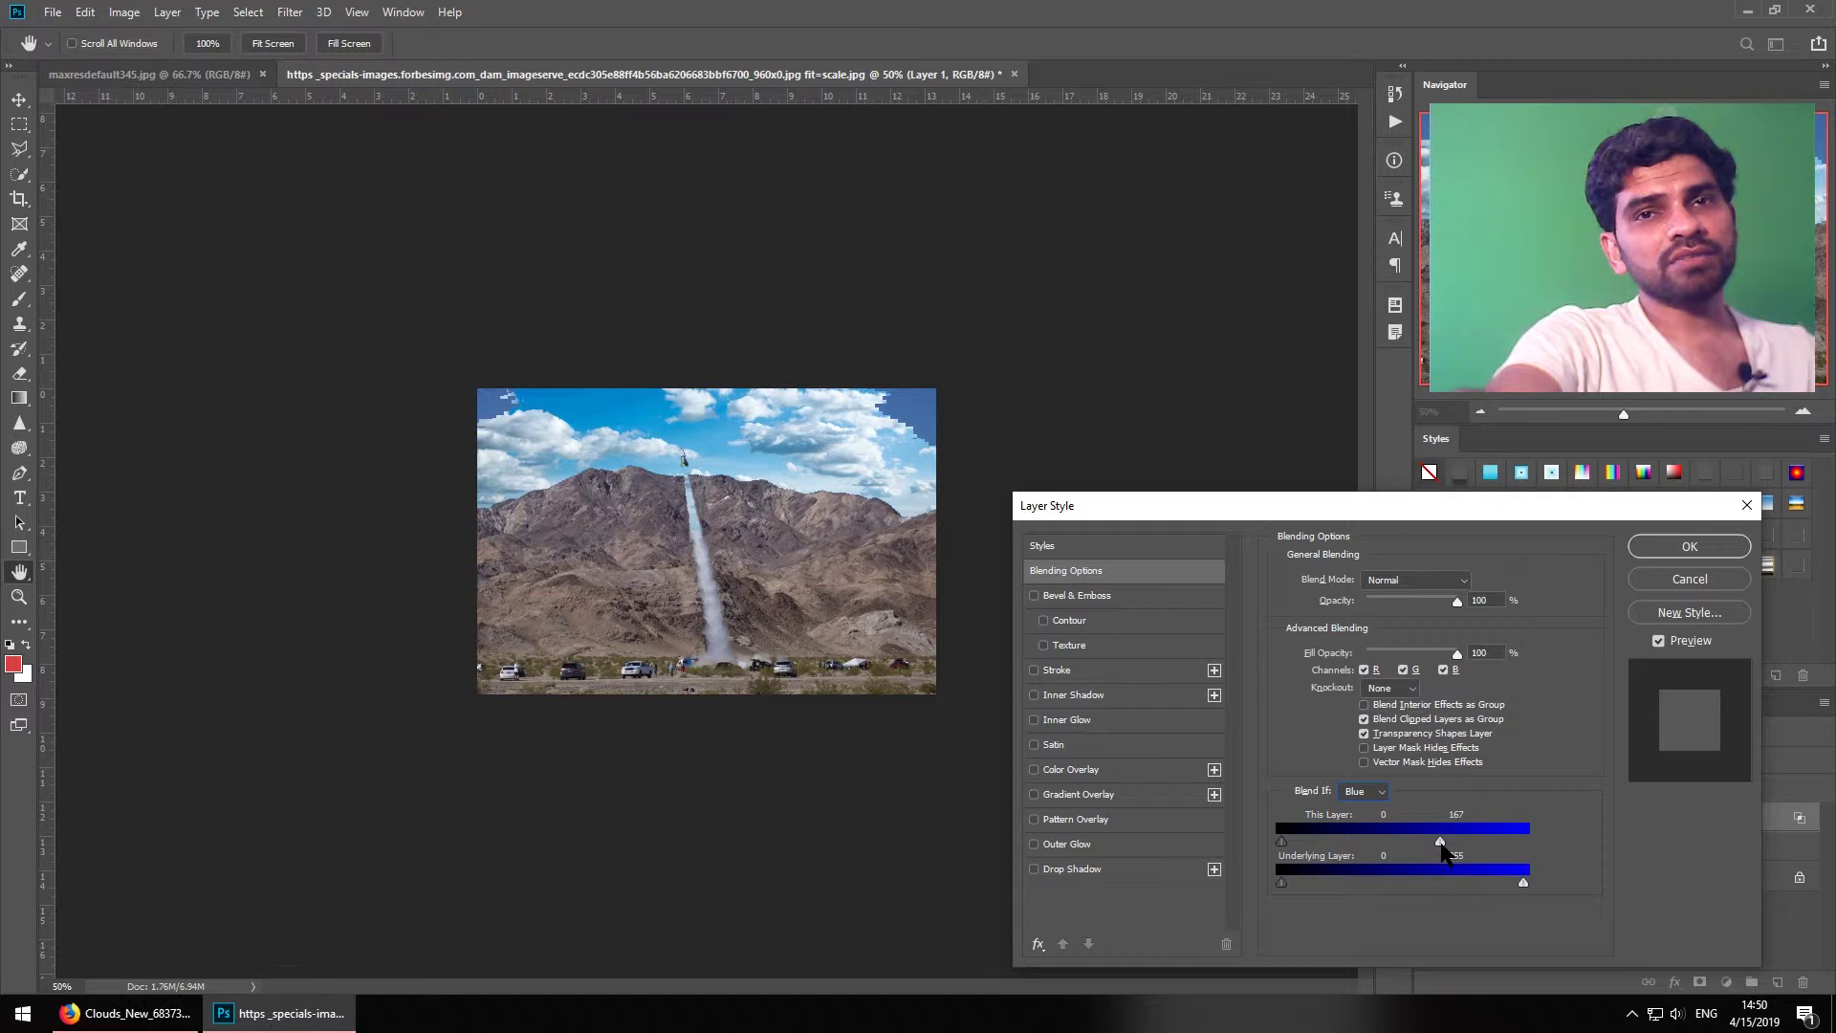
pyautogui.moveTo(1442, 848); pyautogui.dragTo(1427, 850)
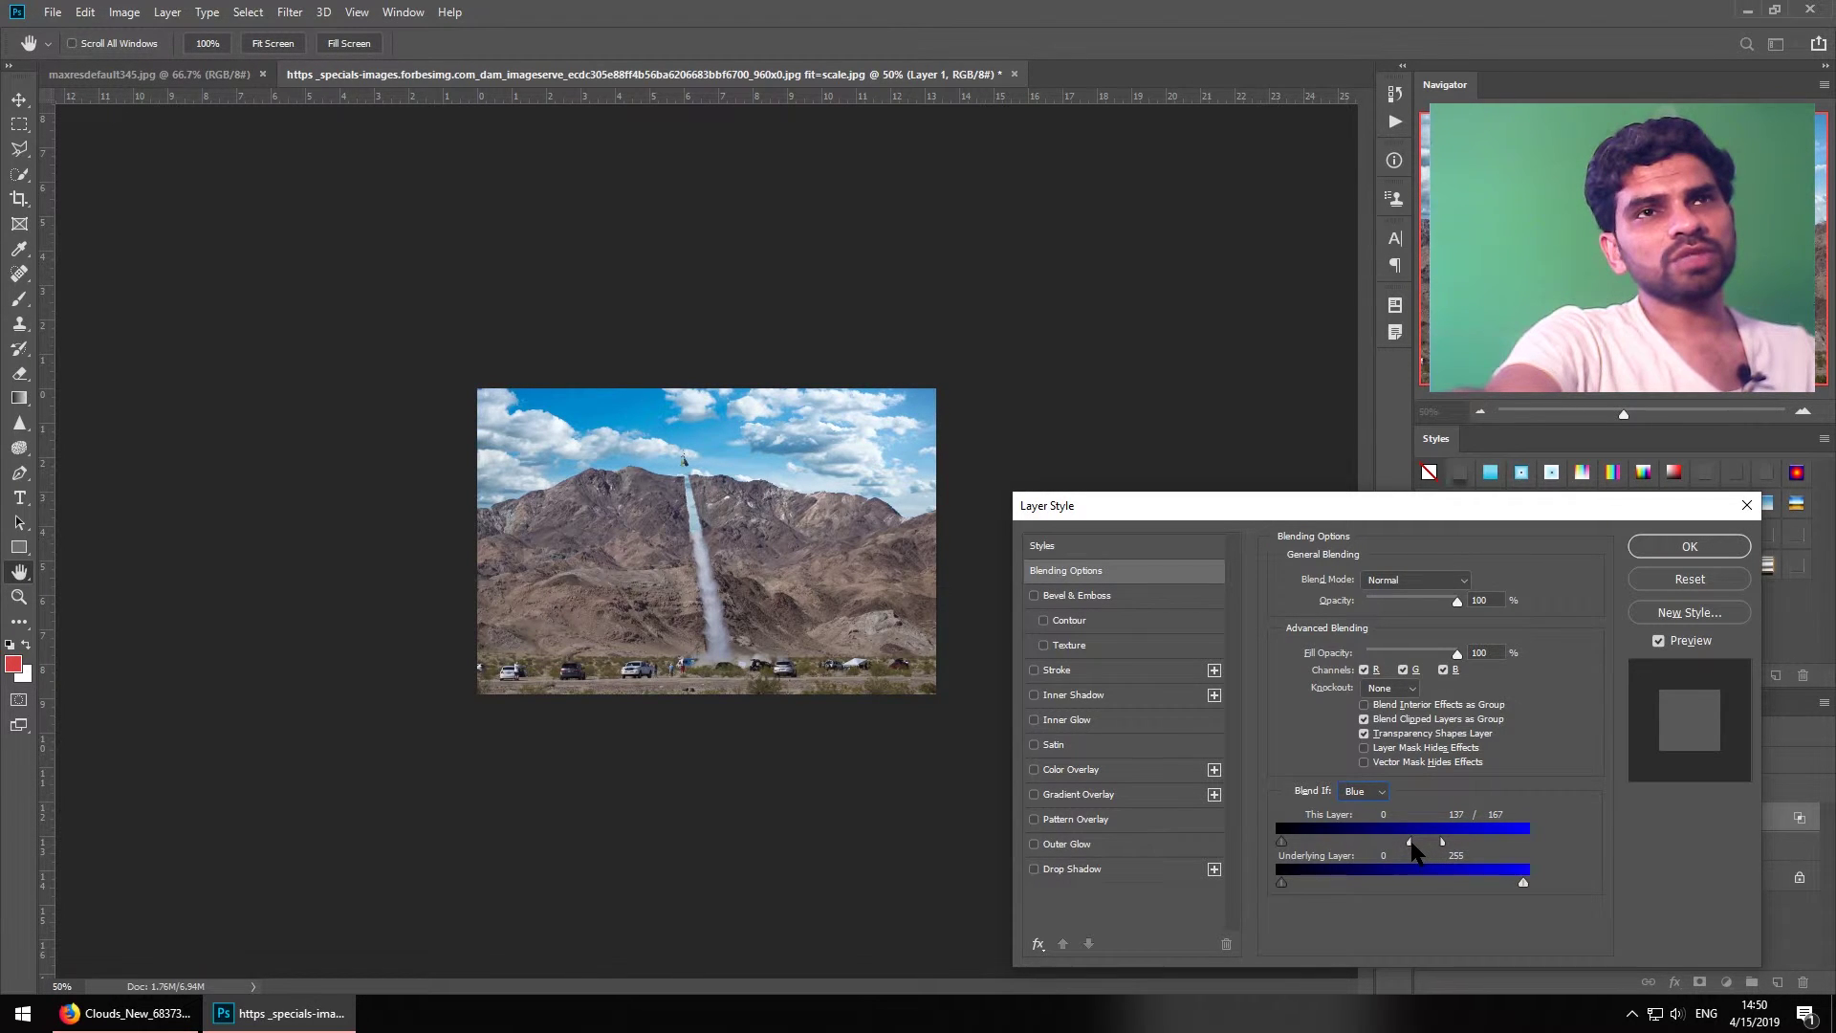
pyautogui.click(1665, 549)
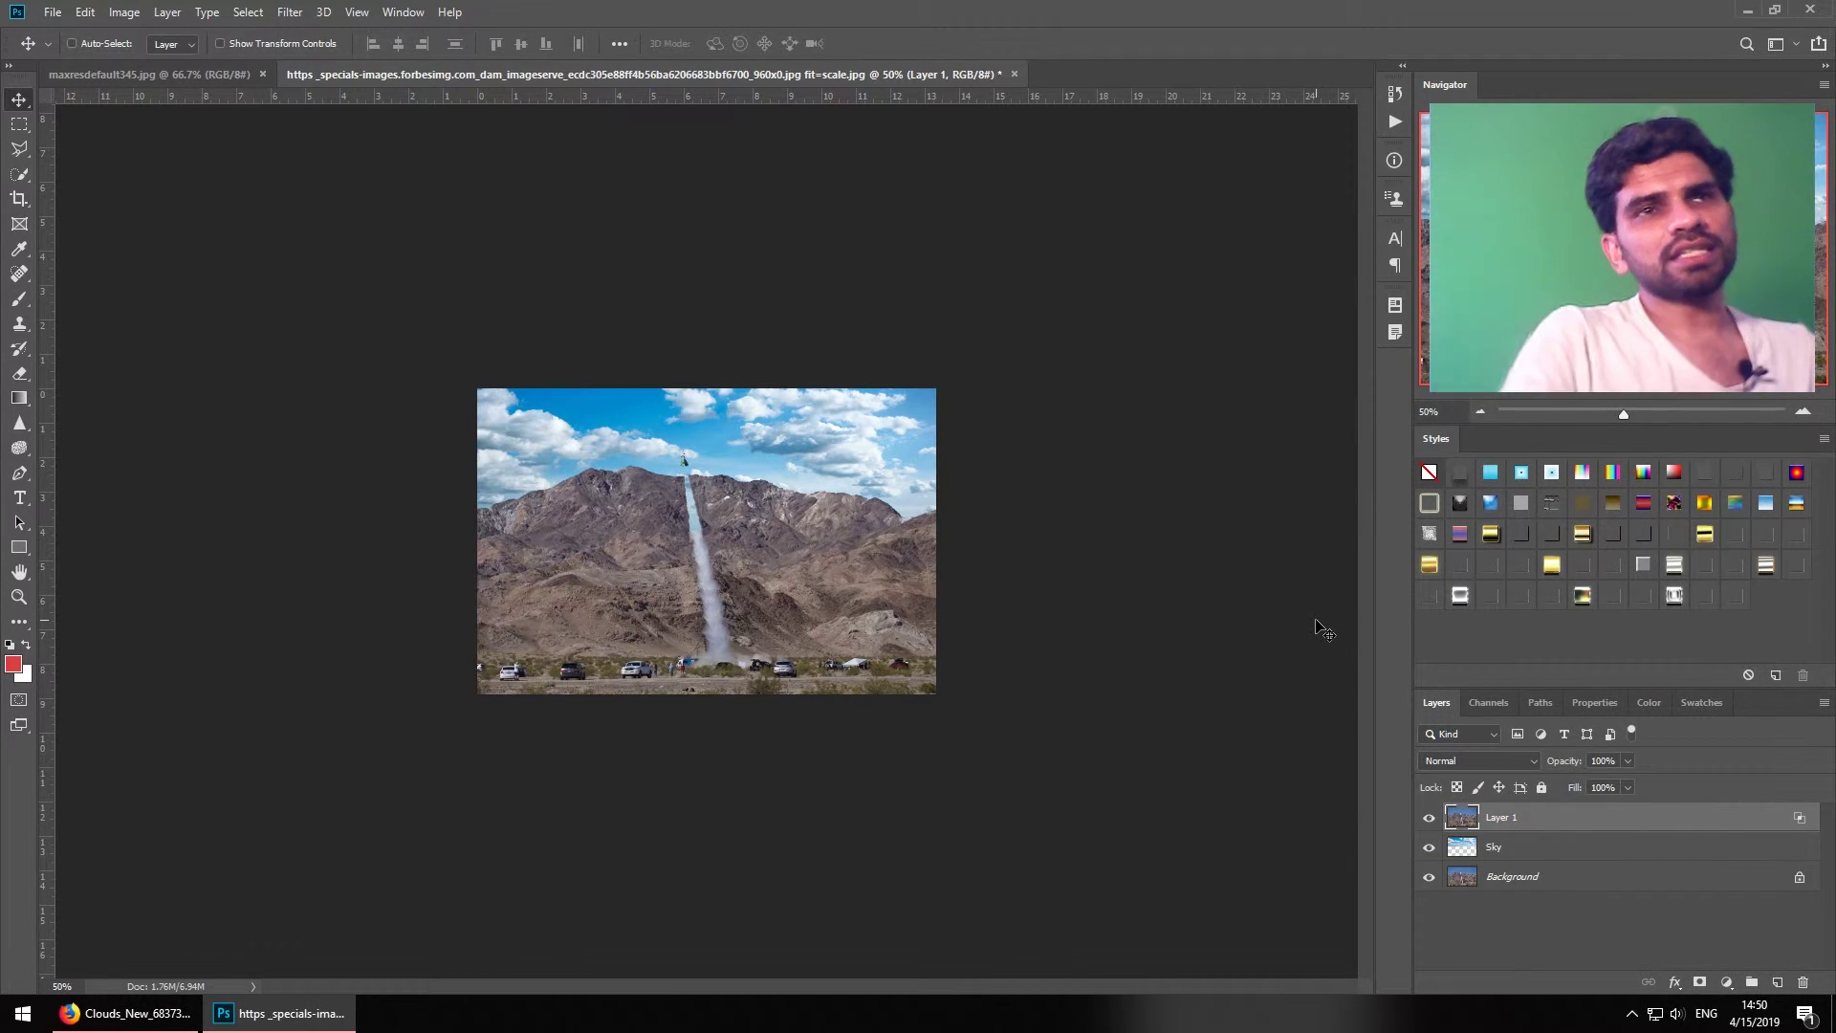
# Add a layer mask to the Sky layer
pyautogui.hotkey('ctrl', '+')
pyautogui.hotkey('ctrl', '+')
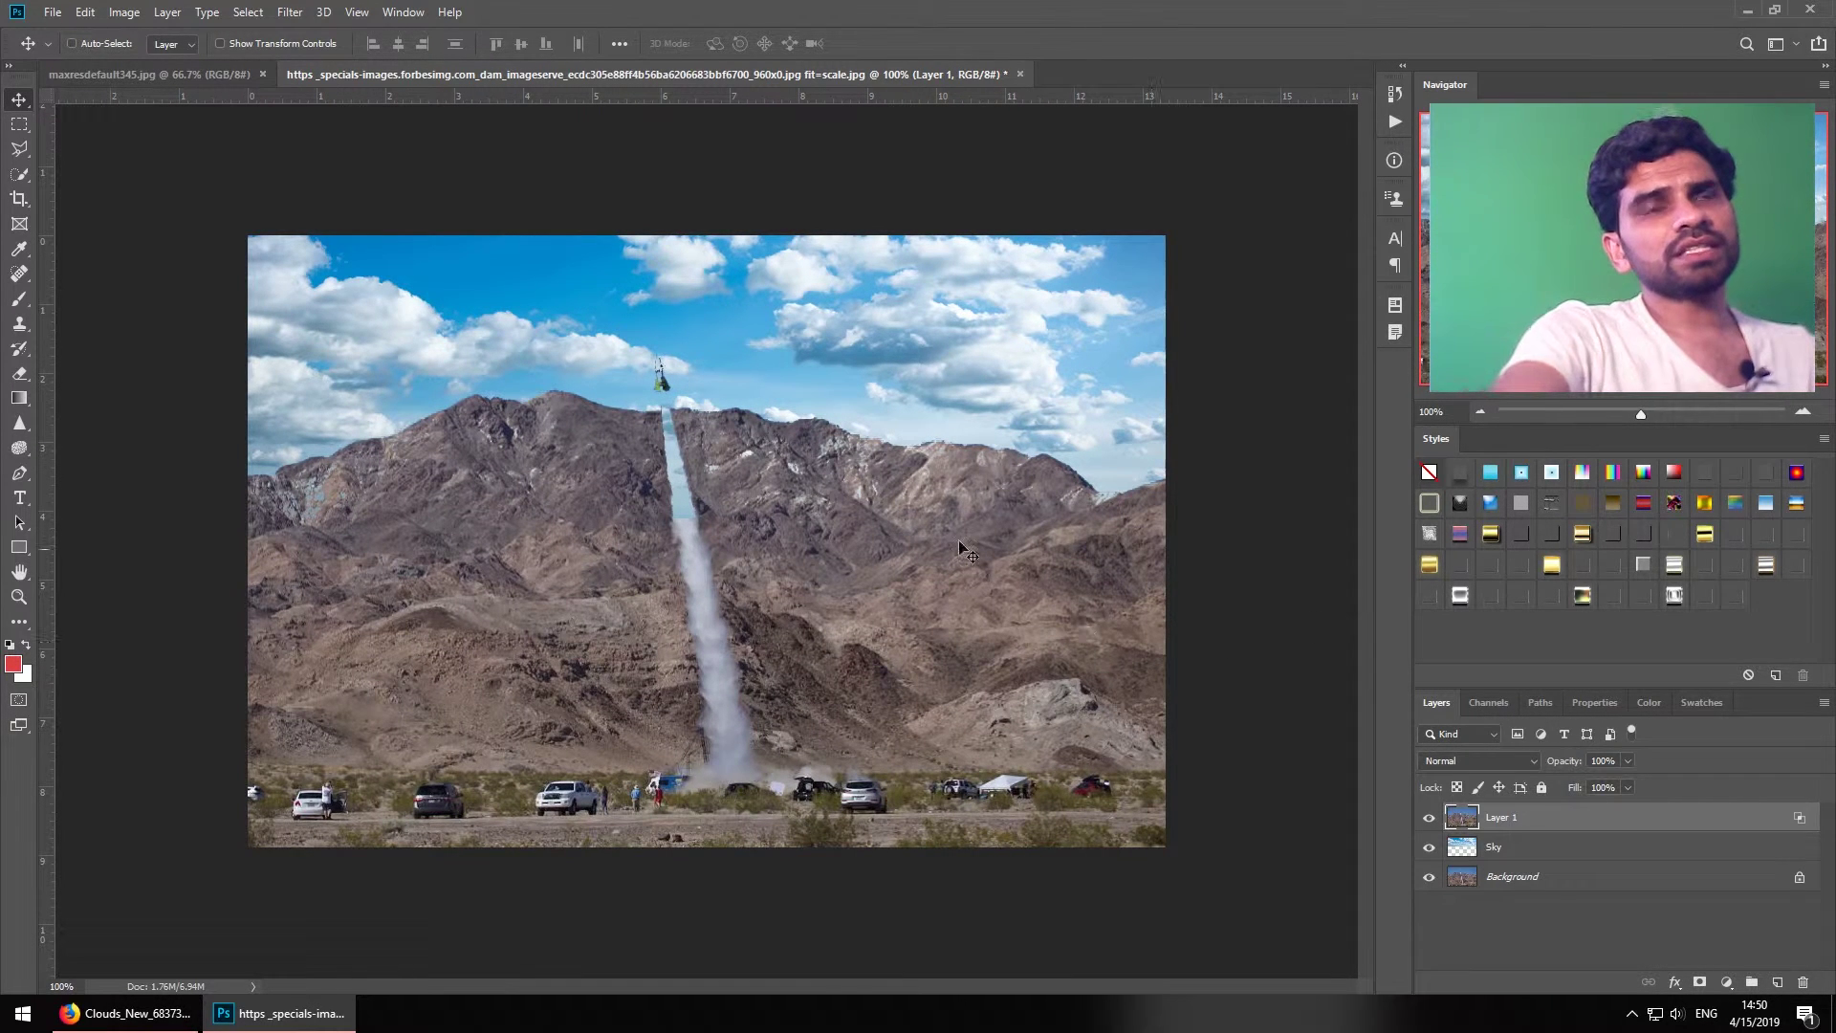
pyautogui.moveTo(878, 524); pyautogui.dragTo(924, 555)
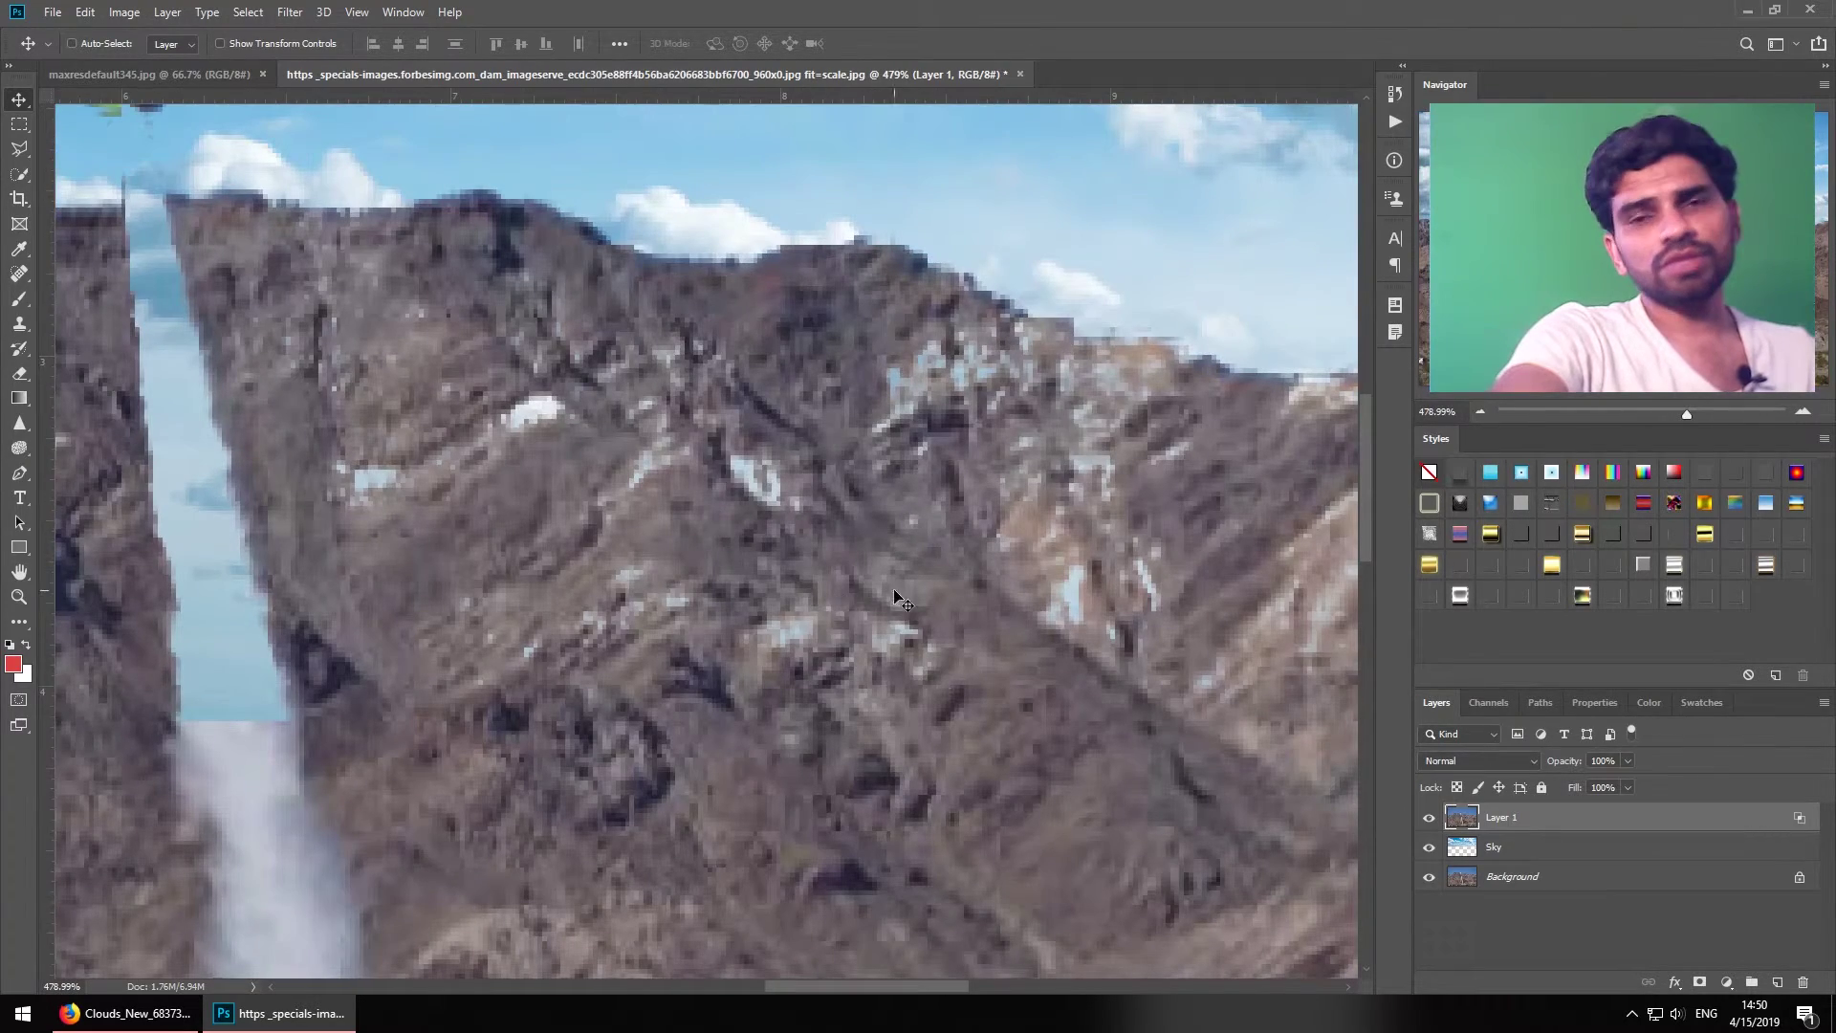
pyautogui.hotkey('ctrl', '0')
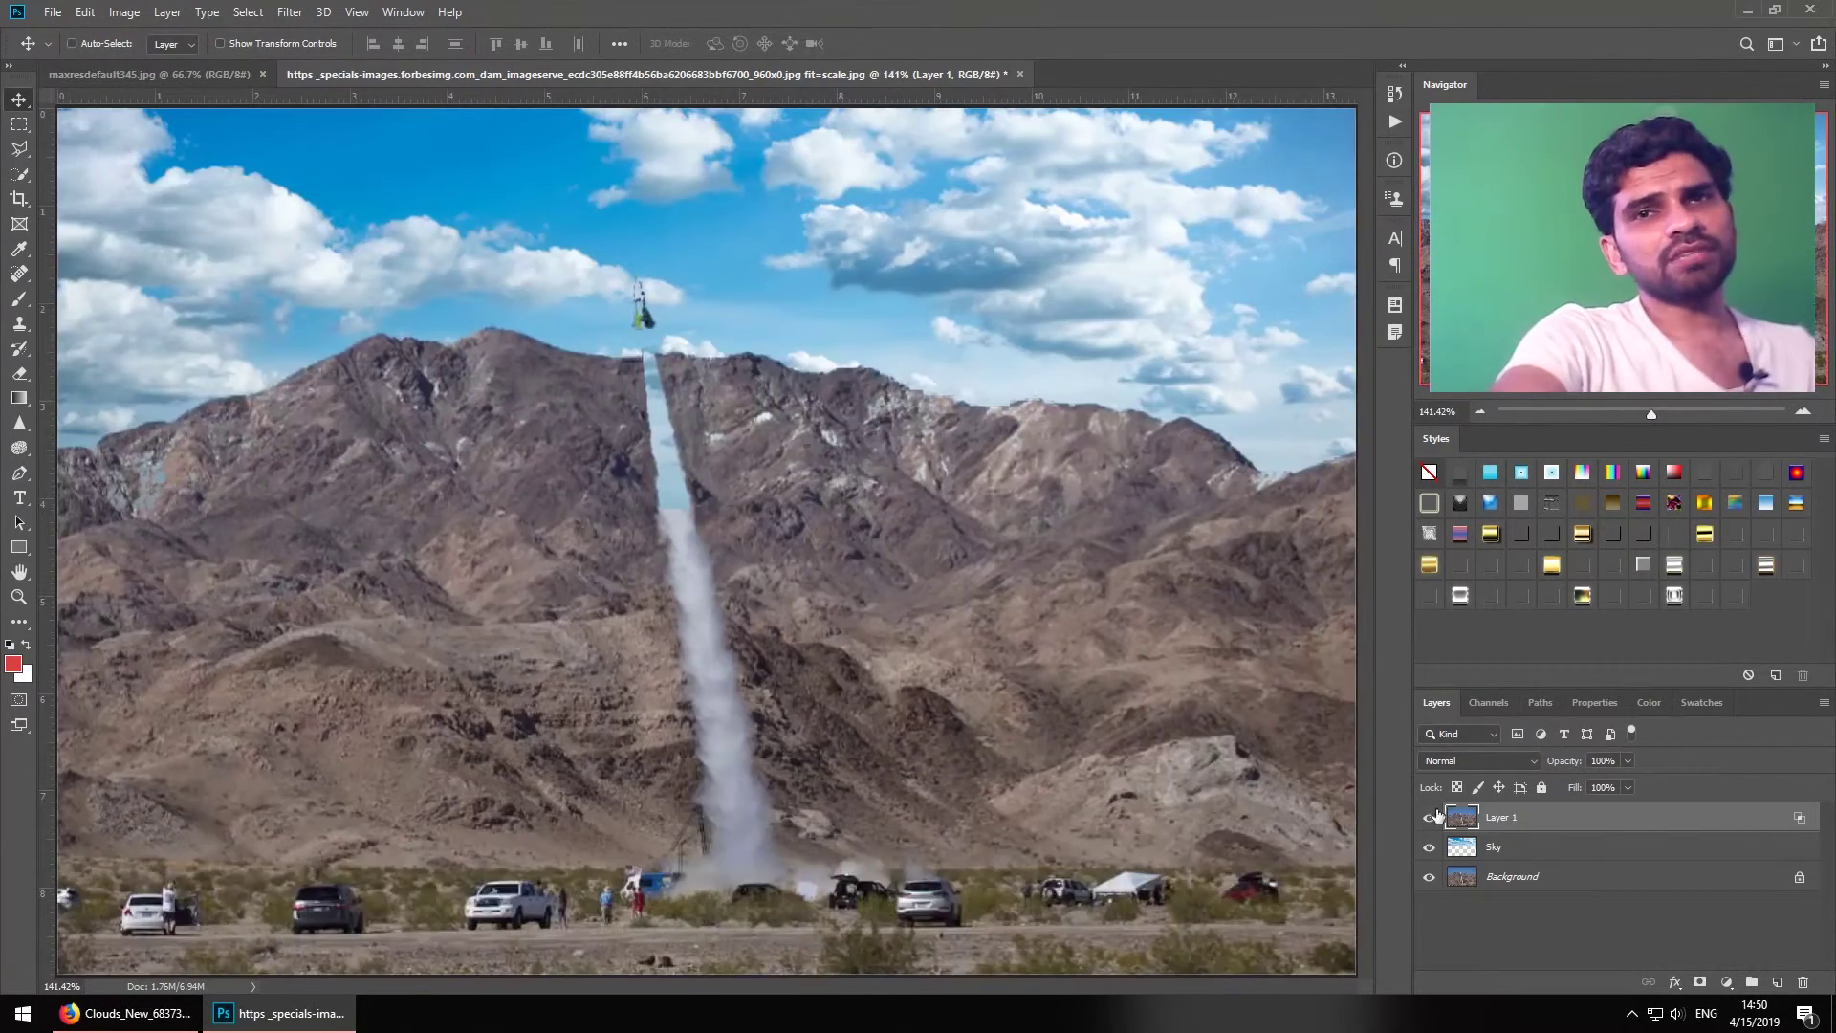
pyautogui.press('b')
pyautogui.click(1539, 849)
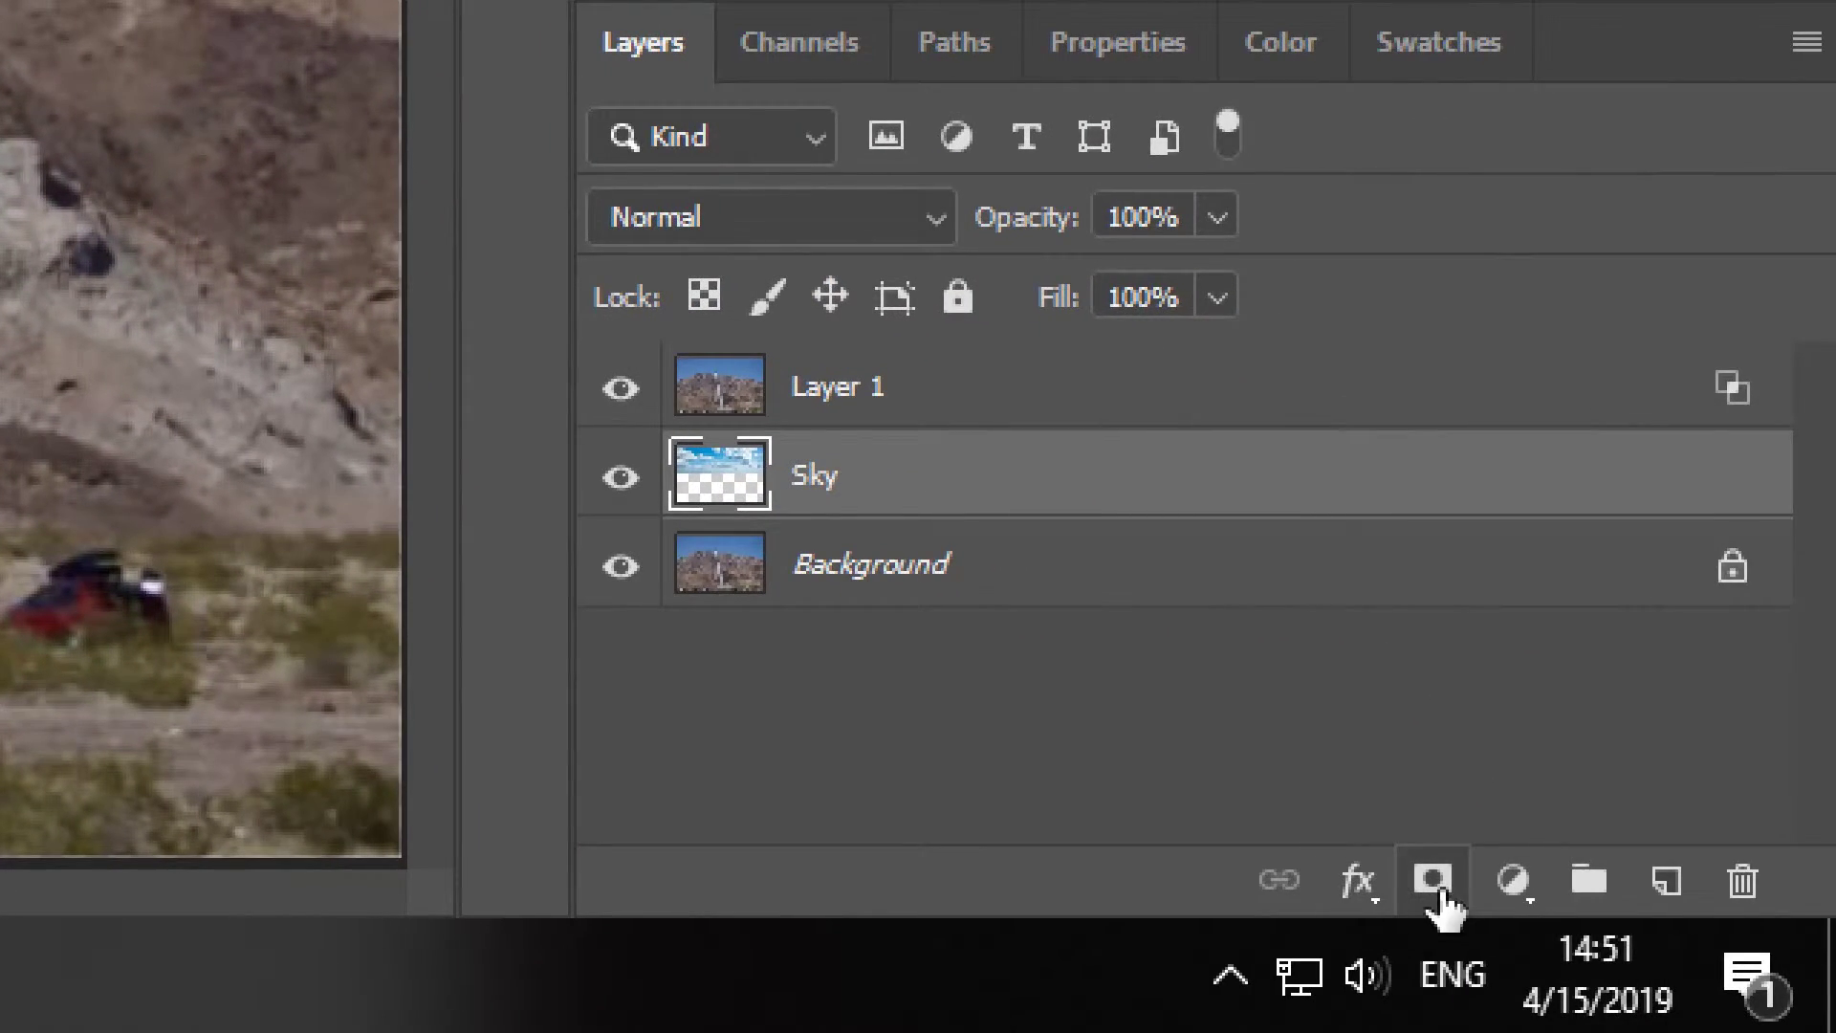
pyautogui.click(1435, 885)
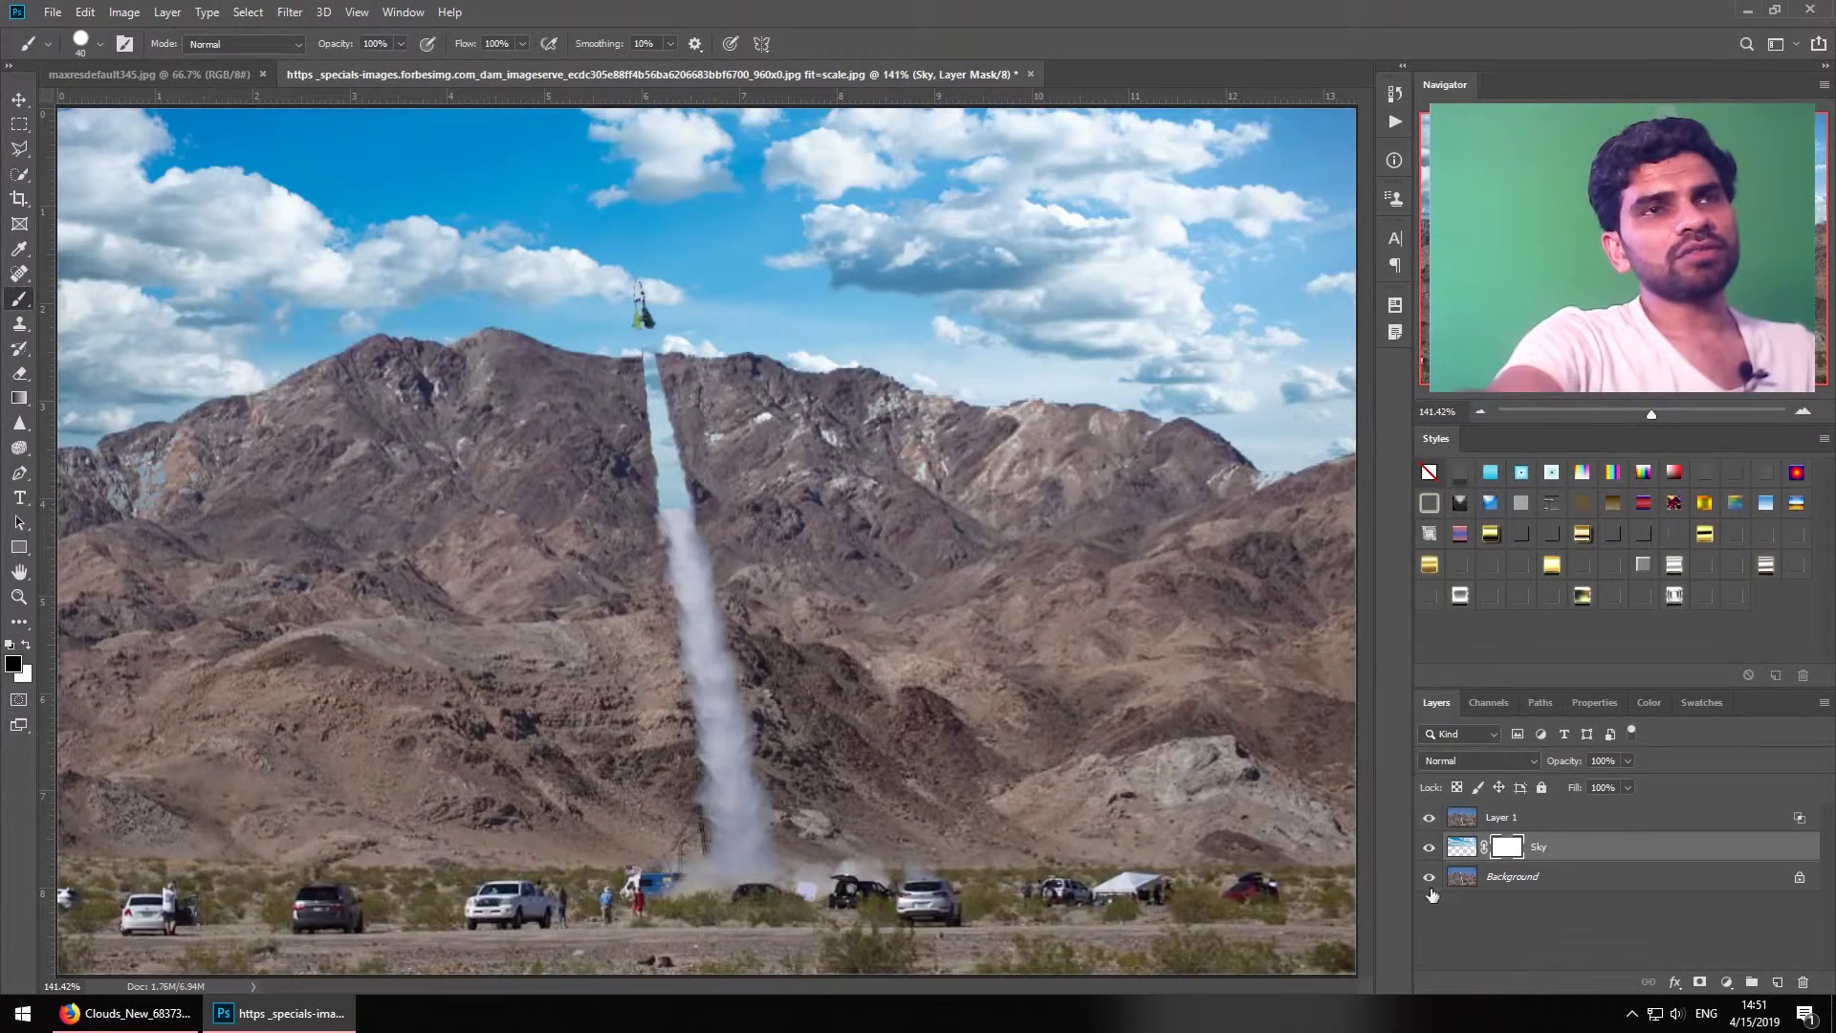
# Brush a short black stroke on the Sky mask over the mountain slope, keeping the foreground color at 000000
pyautogui.rightClick(25, 304)
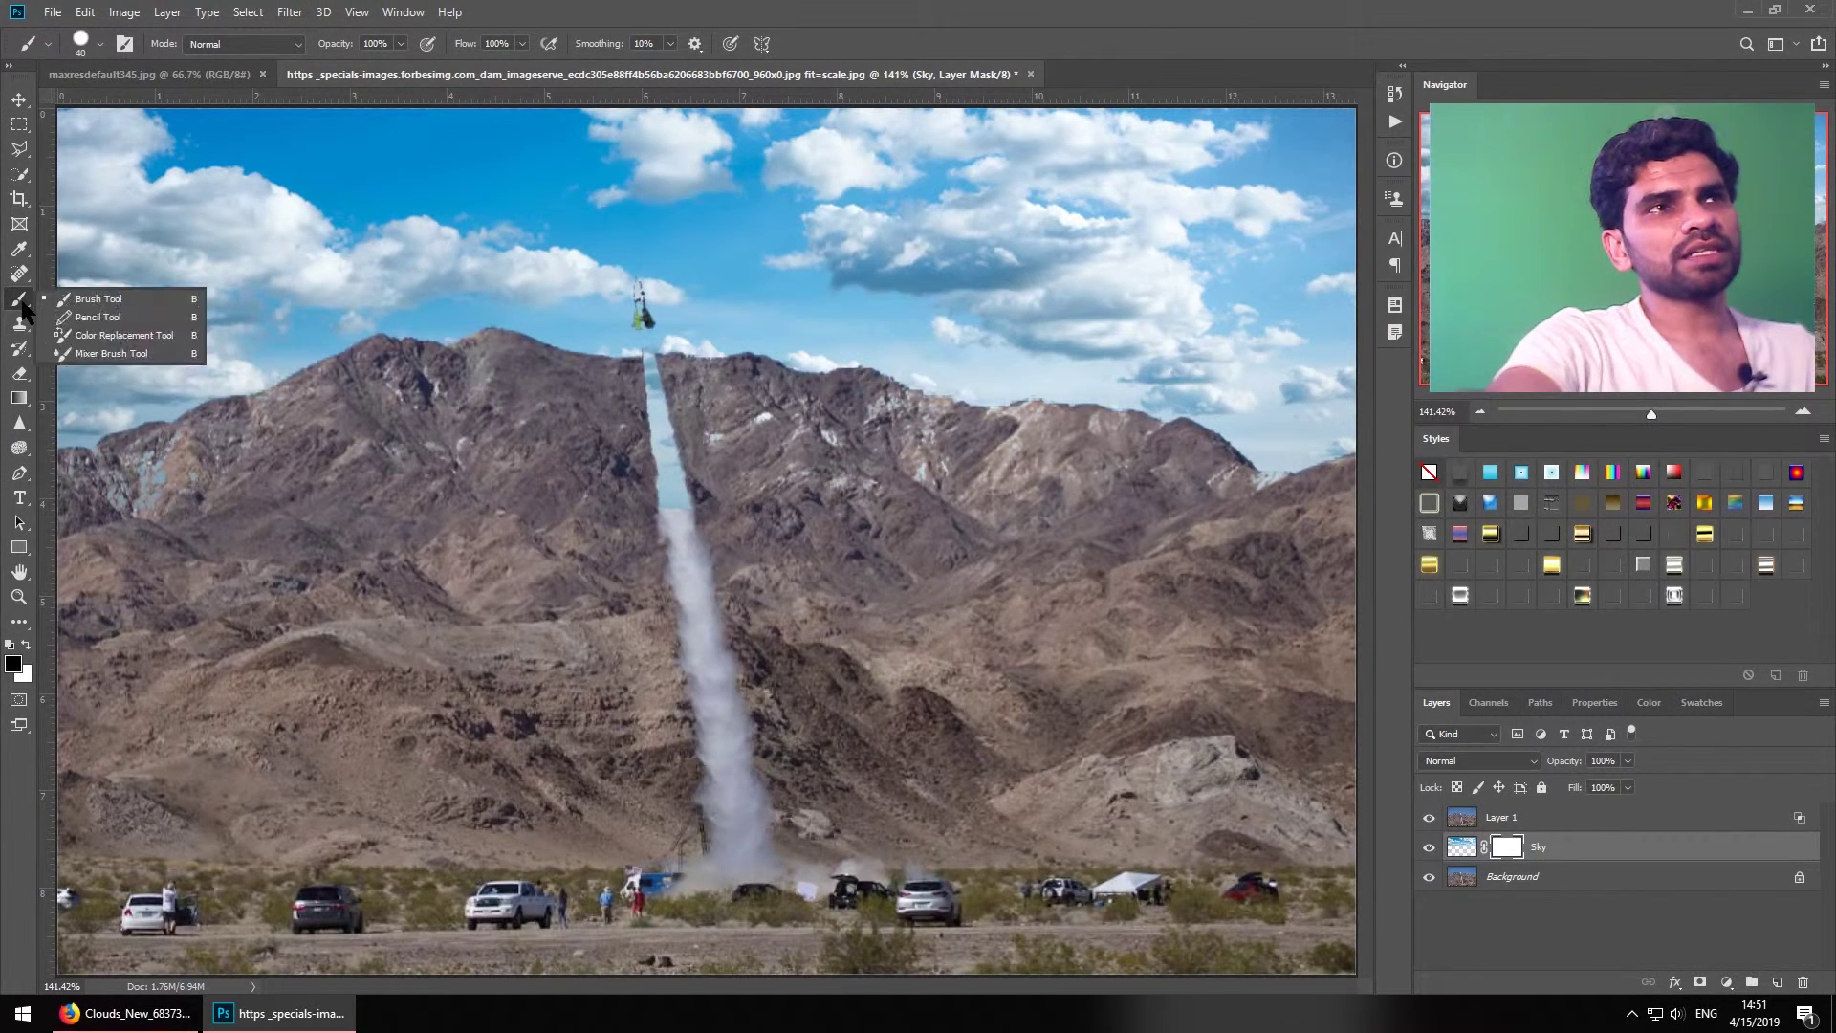
pyautogui.moveTo(789, 459); pyautogui.dragTo(889, 459)
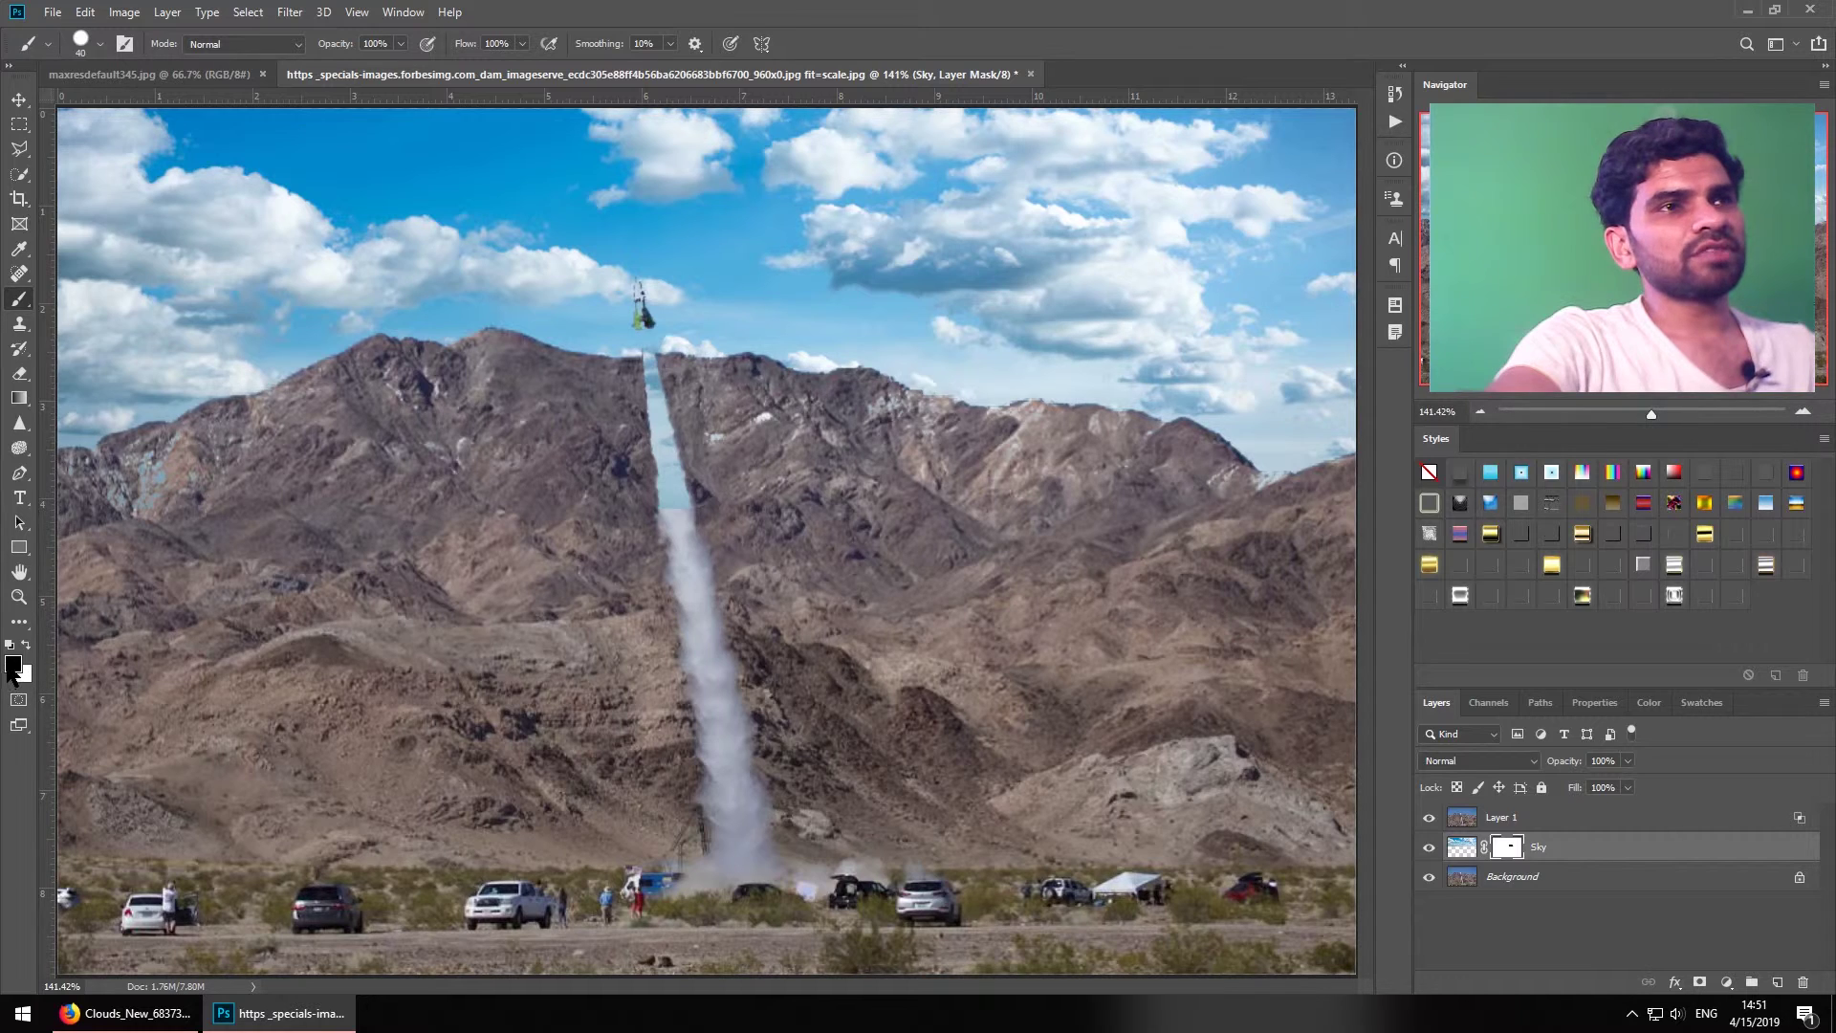
pyautogui.click(12, 664)
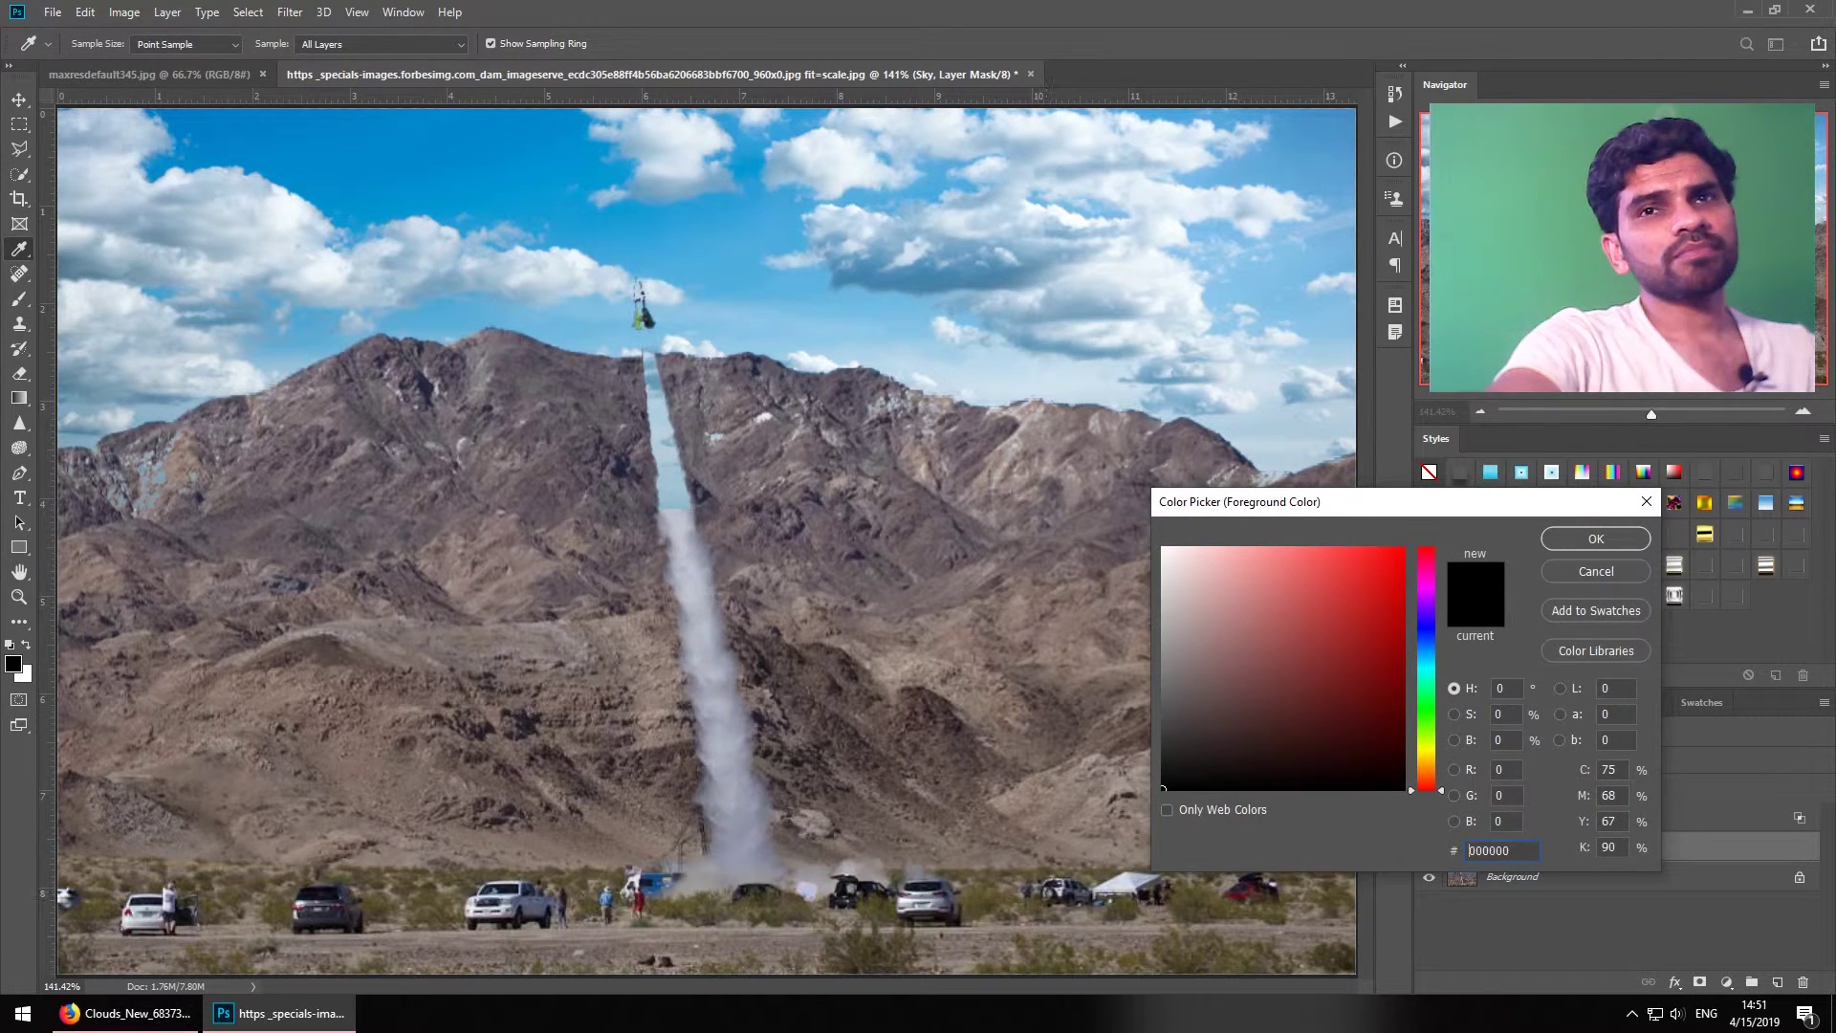
pyautogui.click(1565, 541)
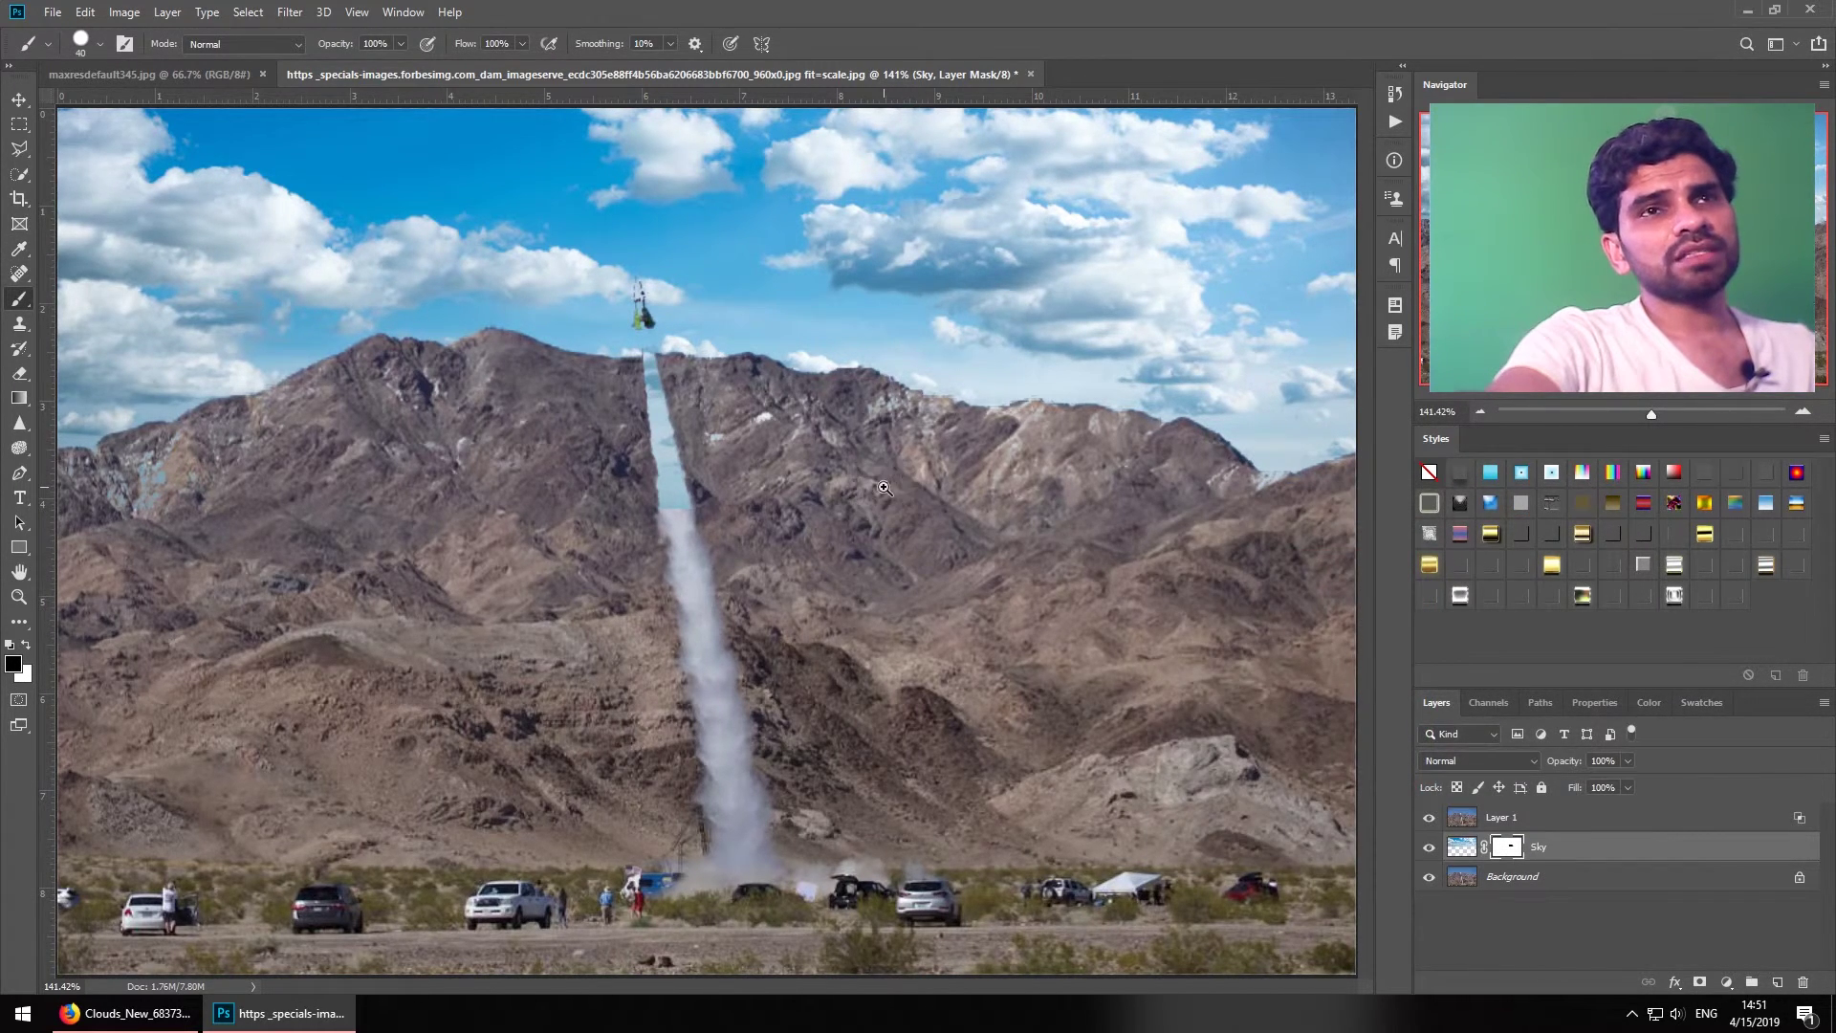
# Paint black on the Sky mask along the rocket's smoke trail to remove the clouds covering it
pyautogui.moveTo(883, 487); pyautogui.dragTo(955, 526)
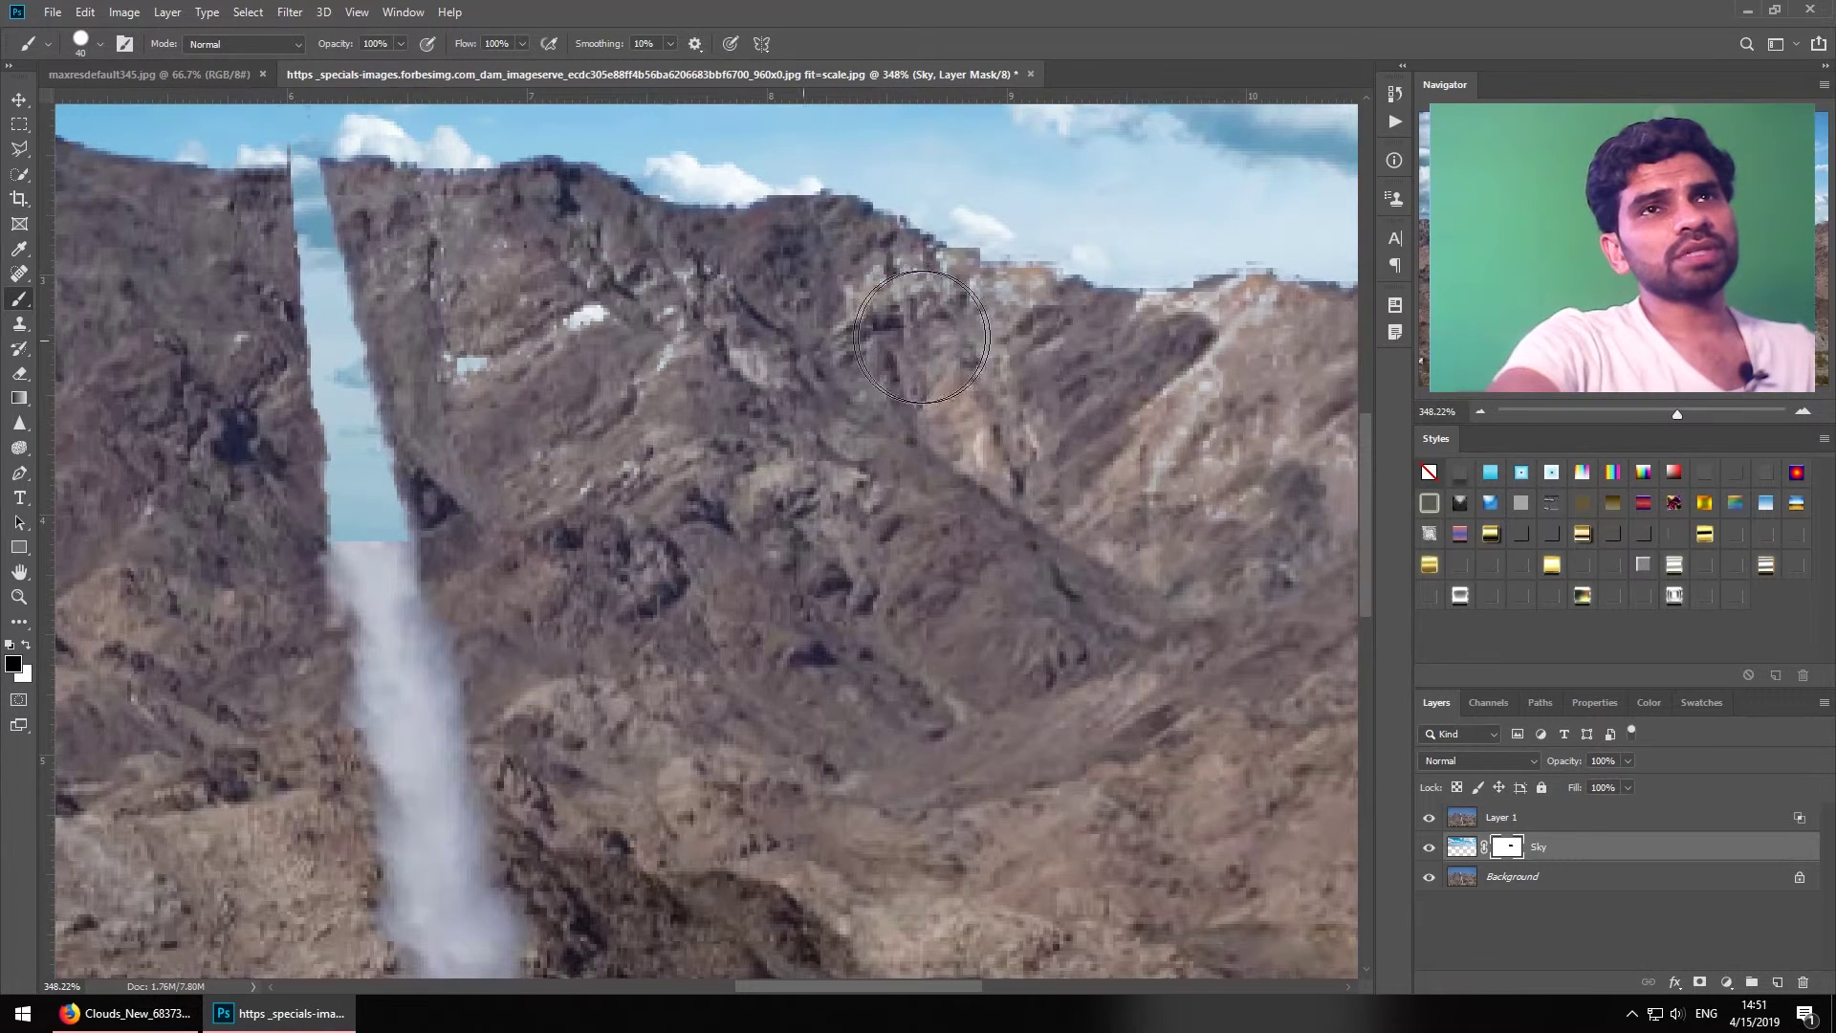
pyautogui.moveTo(356, 448)
pyautogui.mouseDown()
pyautogui.moveTo(337, 406)
pyautogui.moveTo(378, 794)
pyautogui.moveTo(352, 574)
pyautogui.moveTo(428, 816)
pyautogui.mouseUp()
pyautogui.moveTo(474, 729)
pyautogui.mouseDown()
pyautogui.moveTo(589, 484)
pyautogui.moveTo(585, 423)
pyautogui.mouseUp()
pyautogui.moveTo(561, 489); pyautogui.dragTo(627, 872)
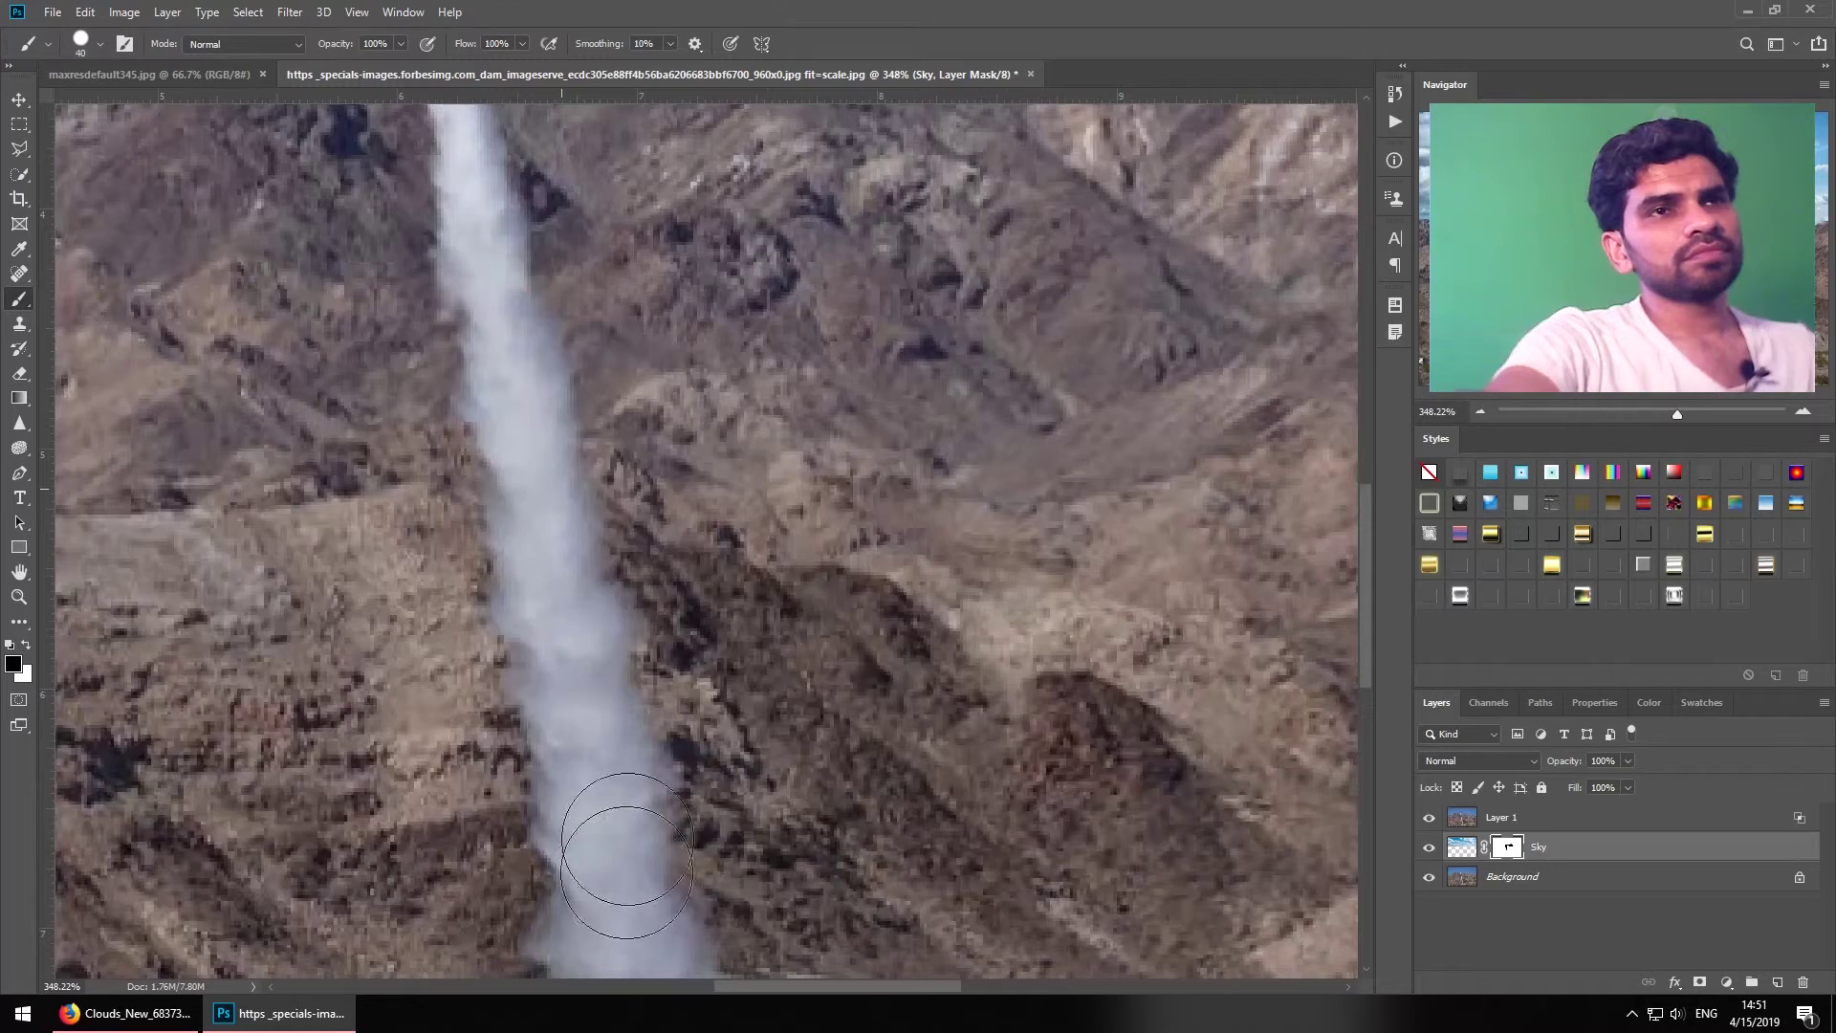
pyautogui.moveTo(628, 313); pyautogui.dragTo(797, 829)
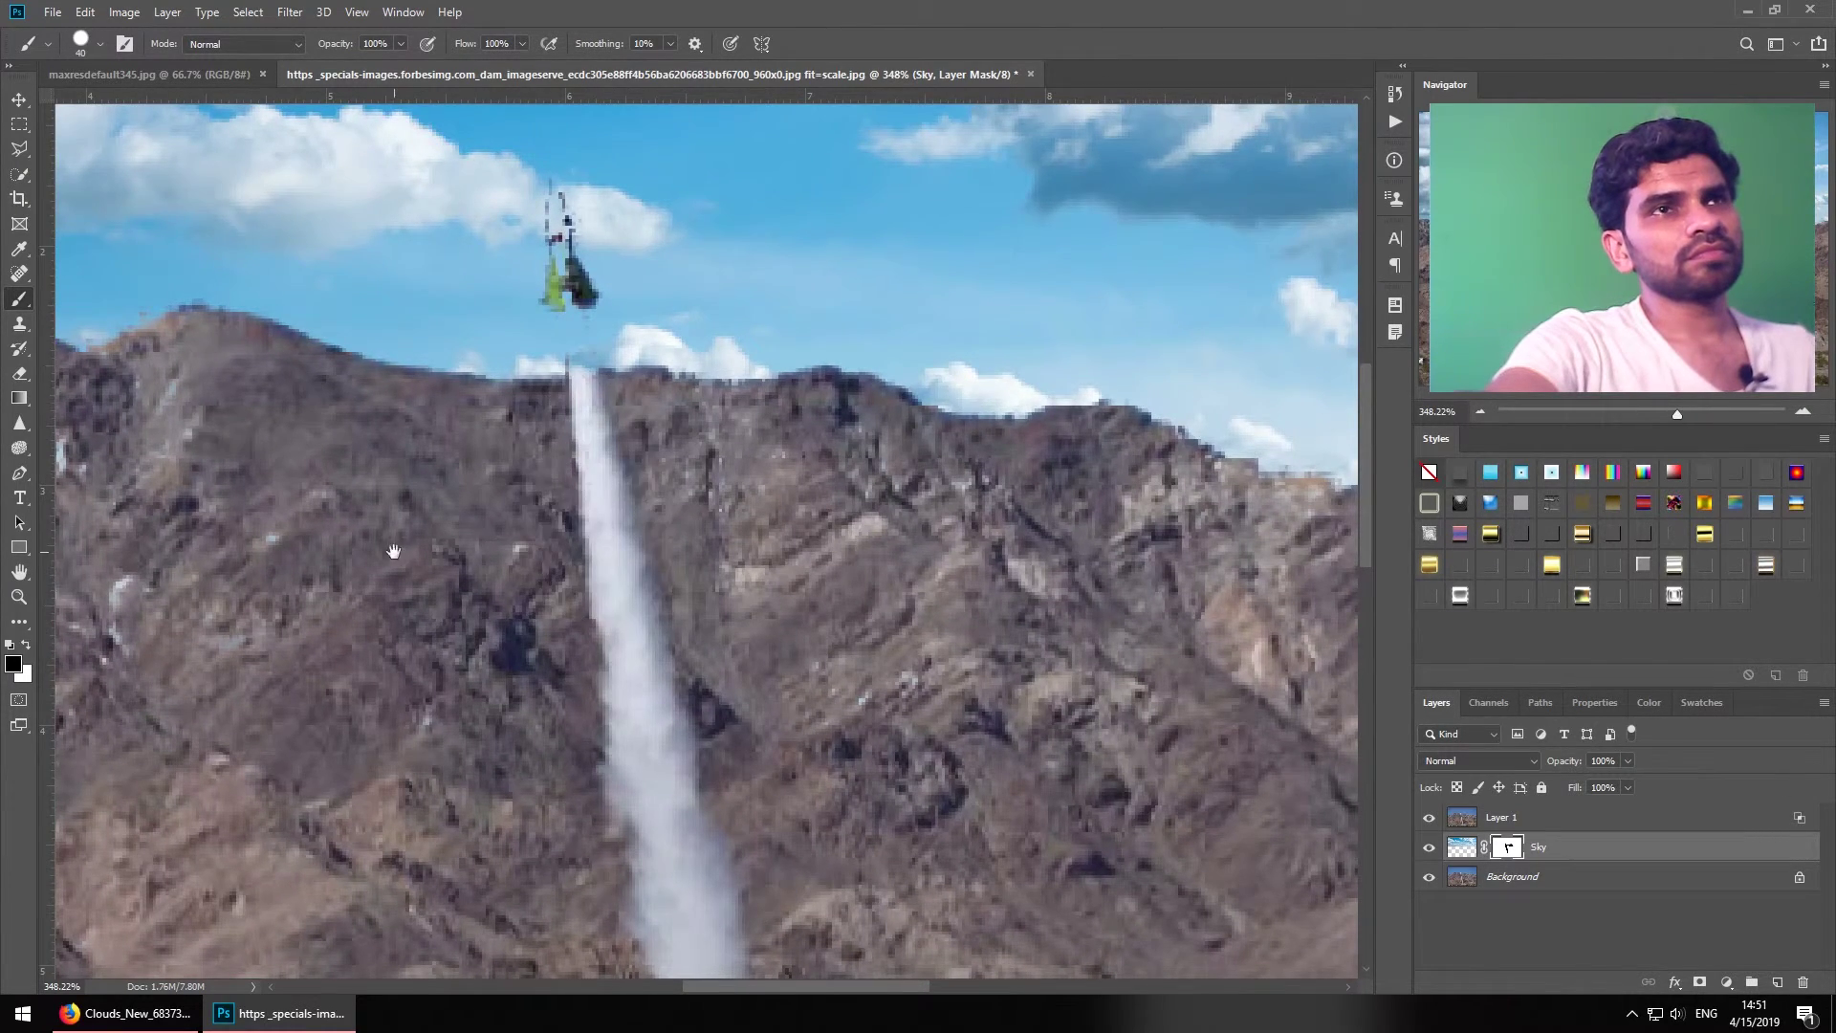
# Paint black on the Sky mask across the remaining mountains on both sides of the trail, keeping just below the ridge line
pyautogui.moveTo(393, 551); pyautogui.dragTo(967, 504)
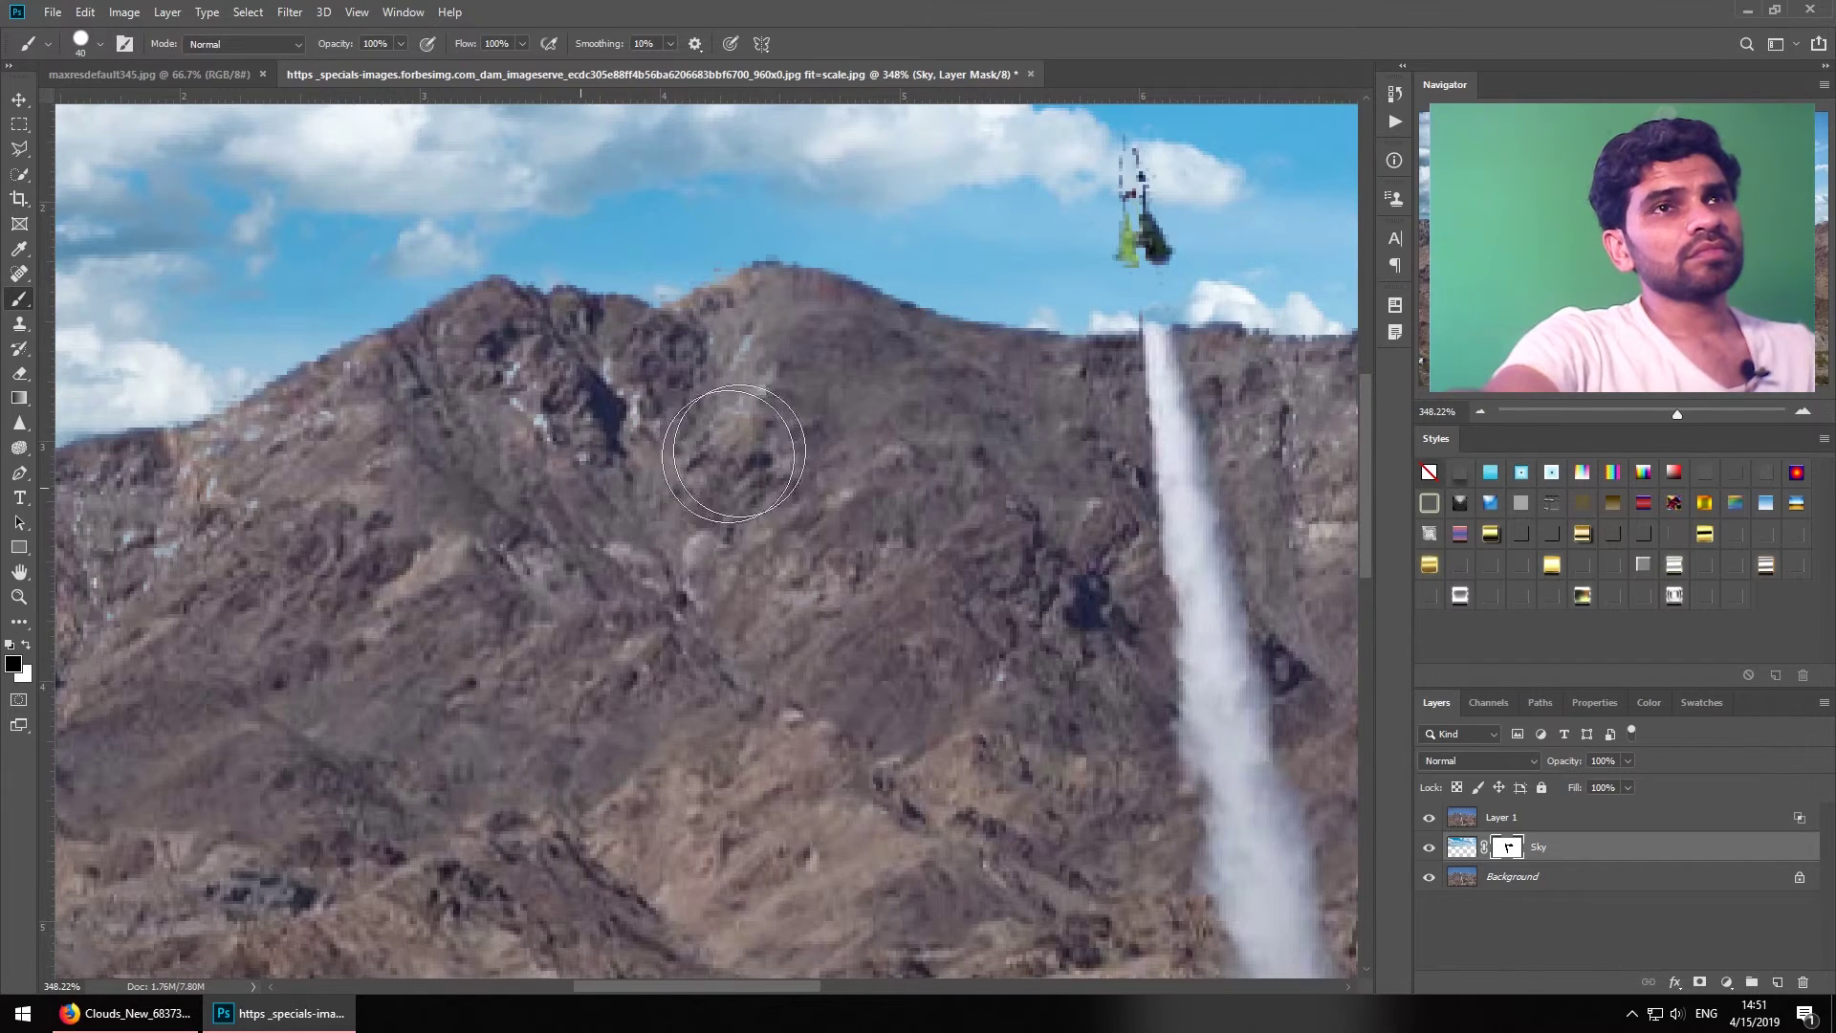
pyautogui.moveTo(425, 520)
pyautogui.mouseDown()
pyautogui.moveTo(474, 538)
pyautogui.moveTo(1128, 361)
pyautogui.moveTo(1083, 277)
pyautogui.moveTo(739, 399)
pyautogui.moveTo(803, 392)
pyautogui.moveTo(645, 484)
pyautogui.moveTo(662, 441)
pyautogui.moveTo(510, 499)
pyautogui.moveTo(600, 412)
pyautogui.mouseUp()
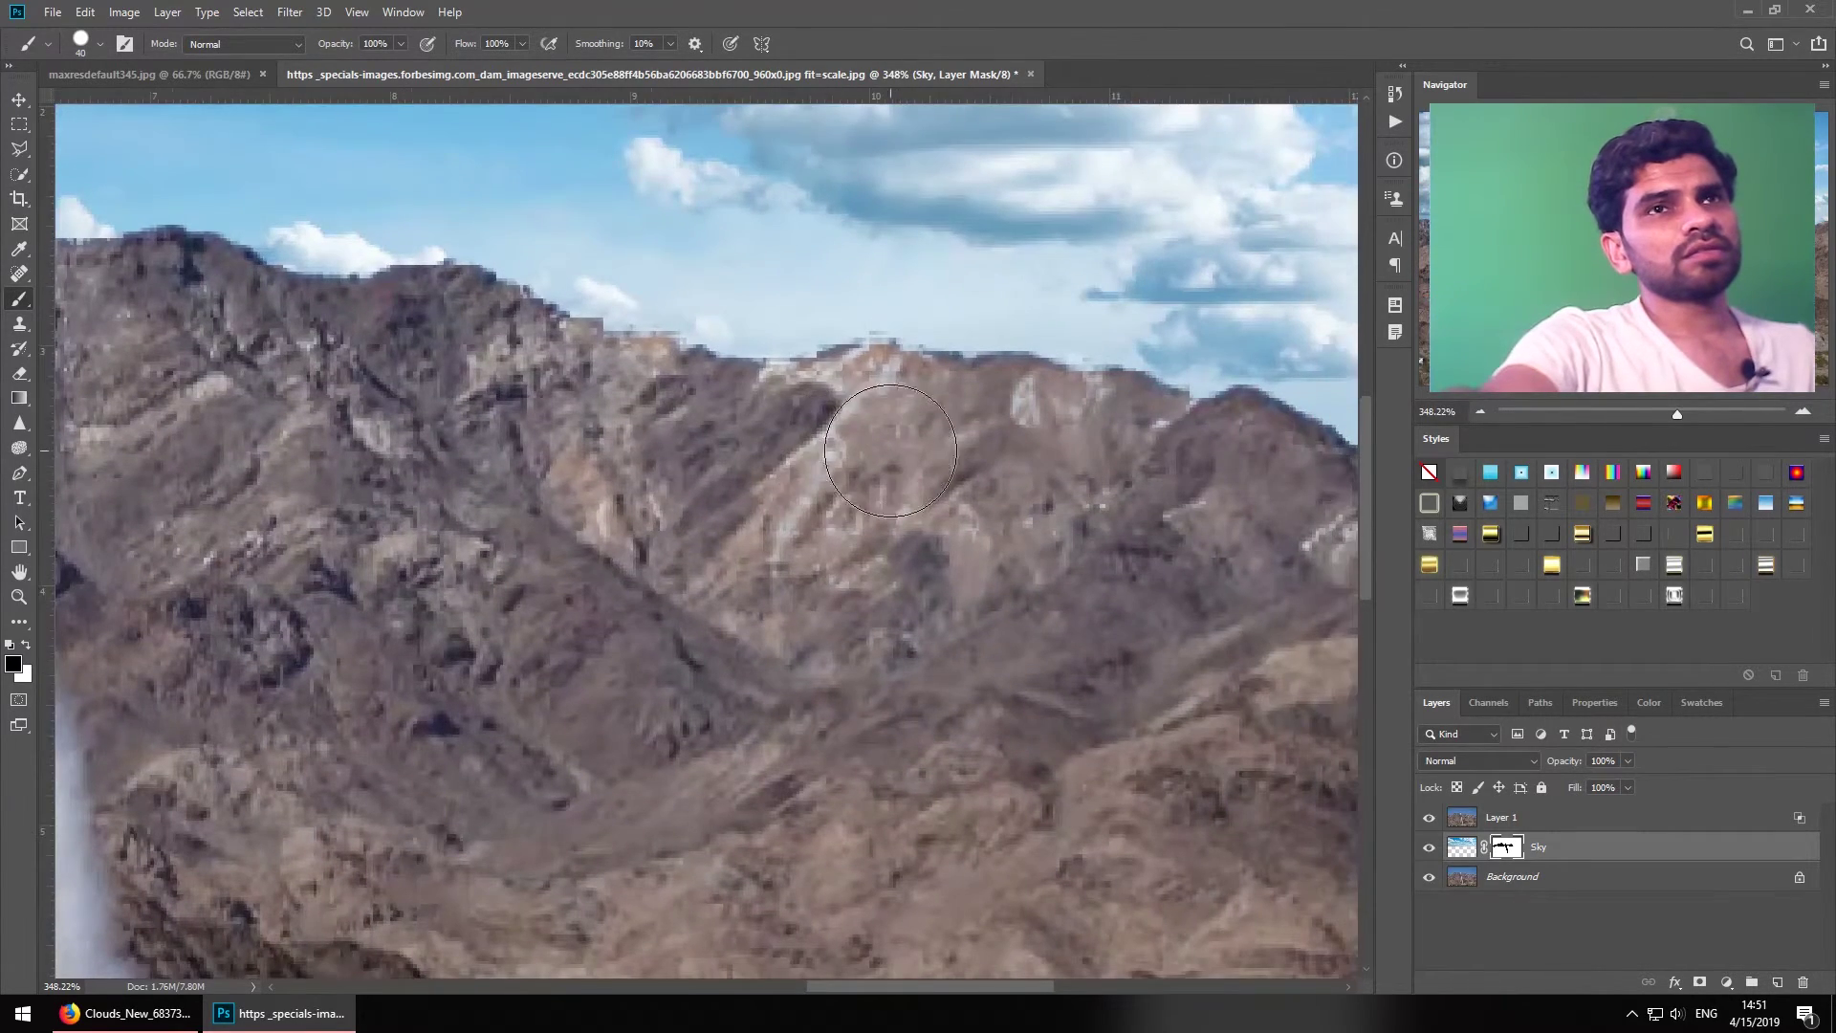
pyautogui.moveTo(890, 450)
pyautogui.mouseDown()
pyautogui.moveTo(640, 509)
pyautogui.moveTo(849, 436)
pyautogui.moveTo(877, 408)
pyautogui.moveTo(805, 428)
pyautogui.mouseUp()
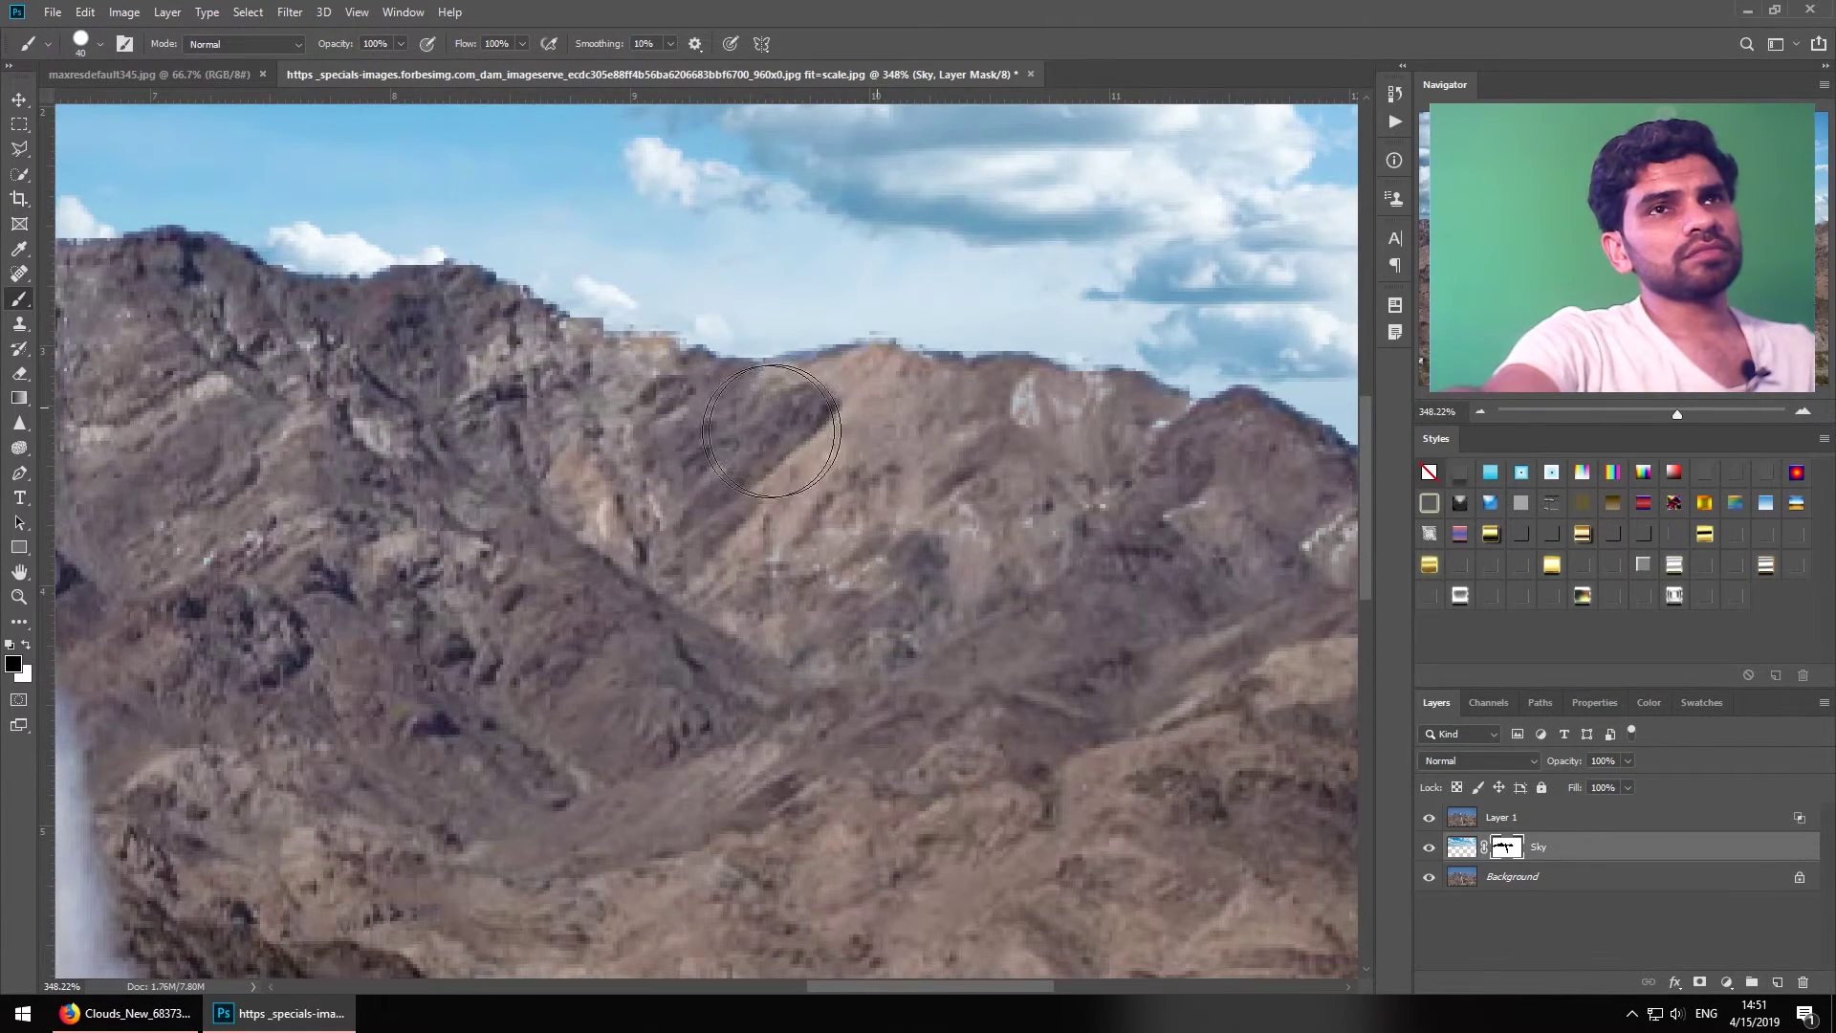
pyautogui.moveTo(1052, 454)
pyautogui.mouseDown()
pyautogui.moveTo(1022, 447)
pyautogui.moveTo(1146, 464)
pyautogui.mouseUp()
pyautogui.moveTo(1067, 555)
pyautogui.mouseDown()
pyautogui.moveTo(647, 472)
pyautogui.moveTo(556, 419)
pyautogui.mouseUp()
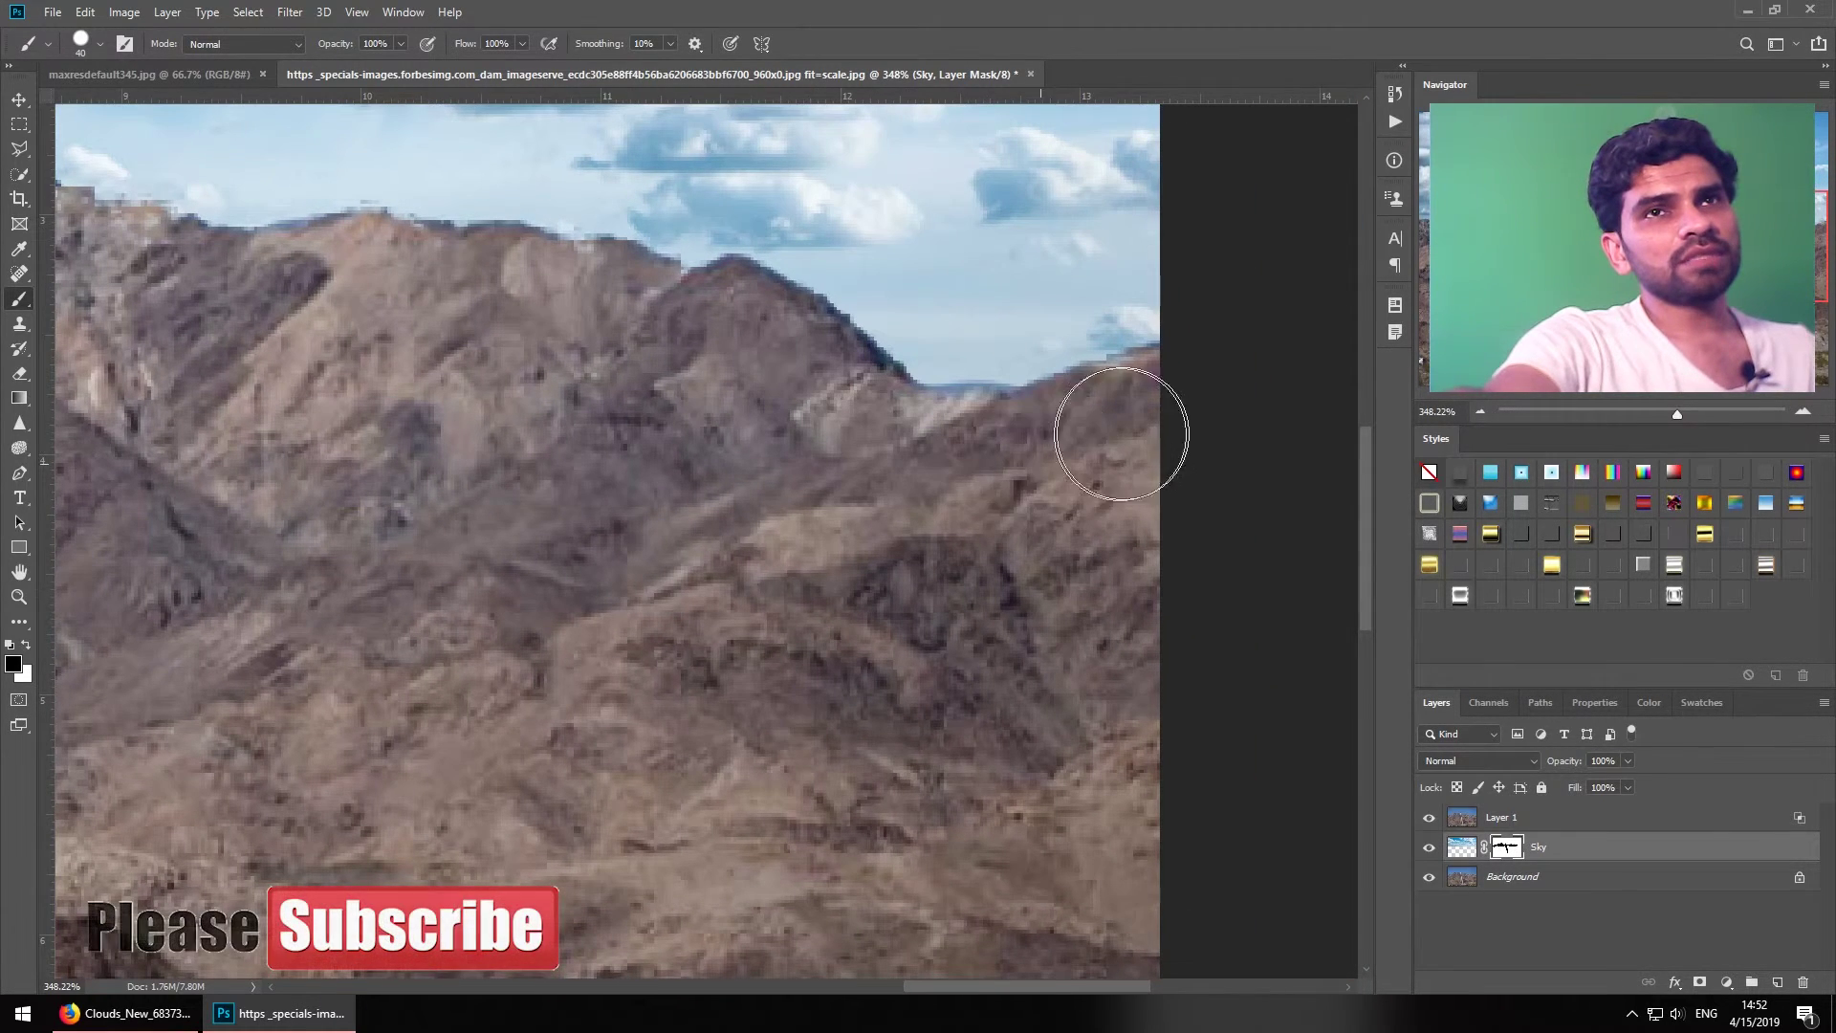
# Compare the whole rocket photo with the Sky layer hidden and shown
pyautogui.hotkey('ctrl', '-')
pyautogui.hotkey('ctrl', '-')
pyautogui.hotkey('ctrl', '-')
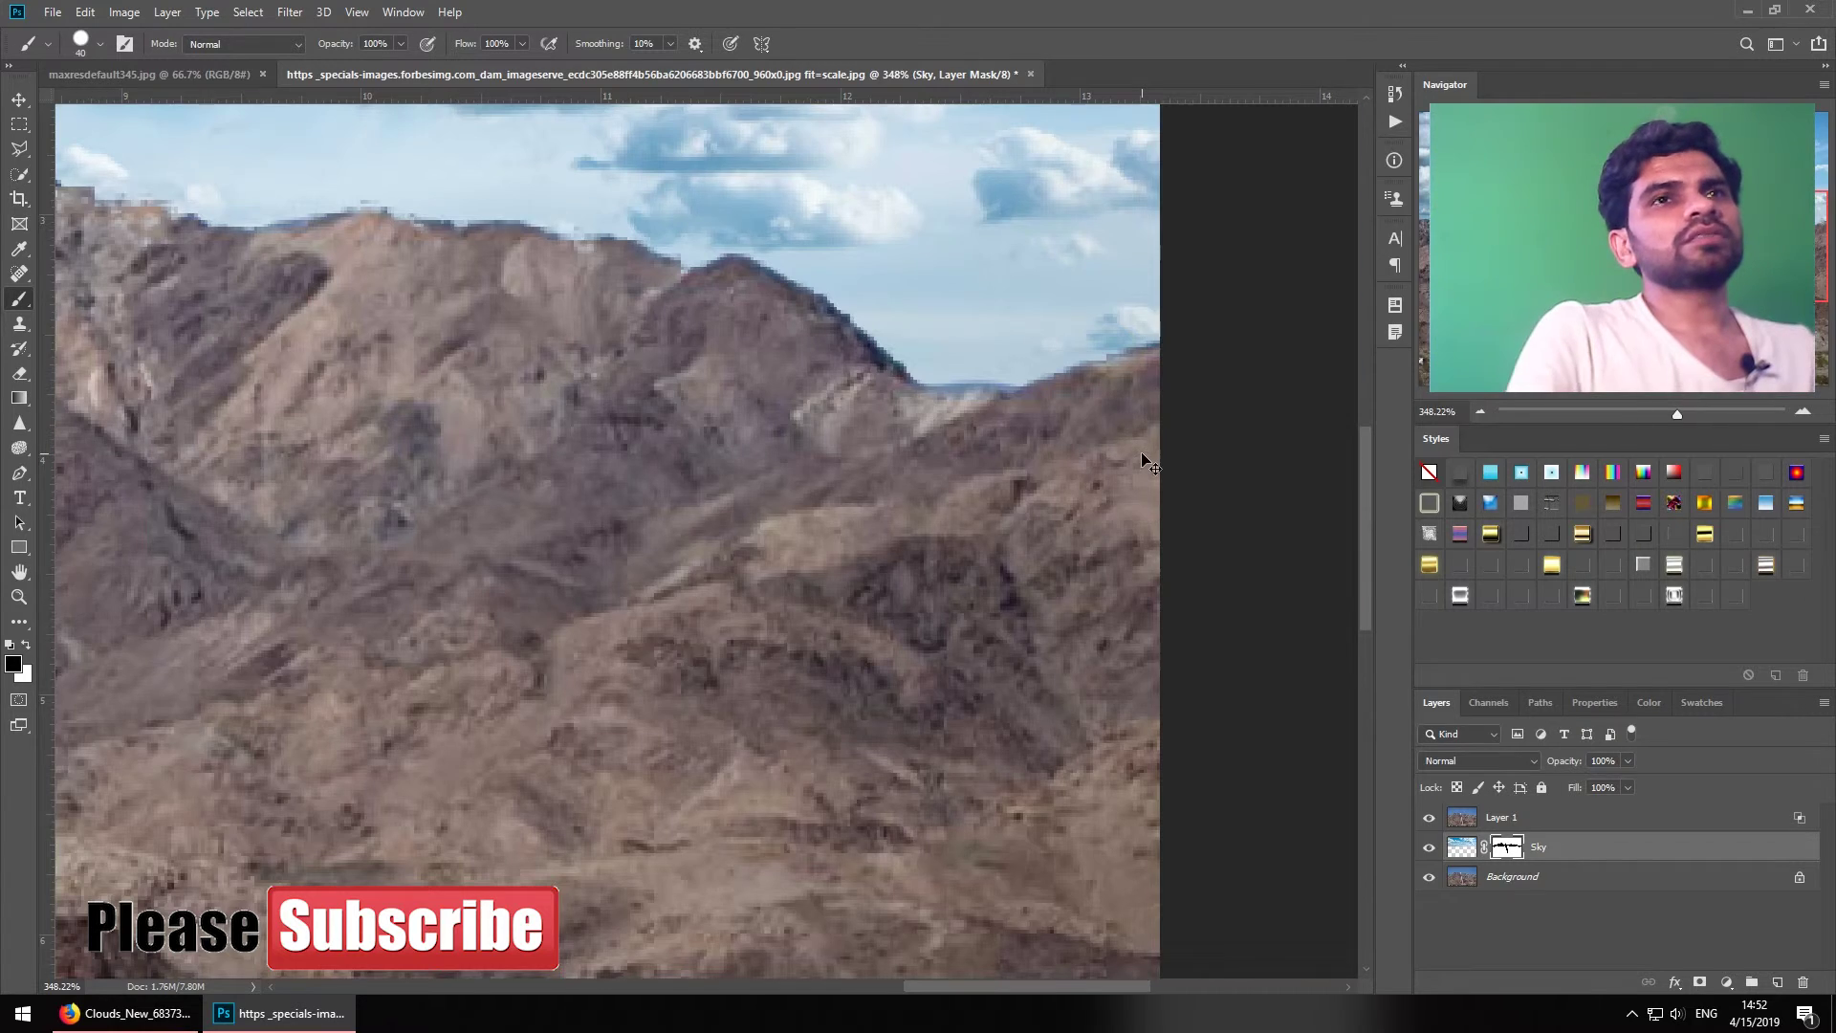
pyautogui.press('v')
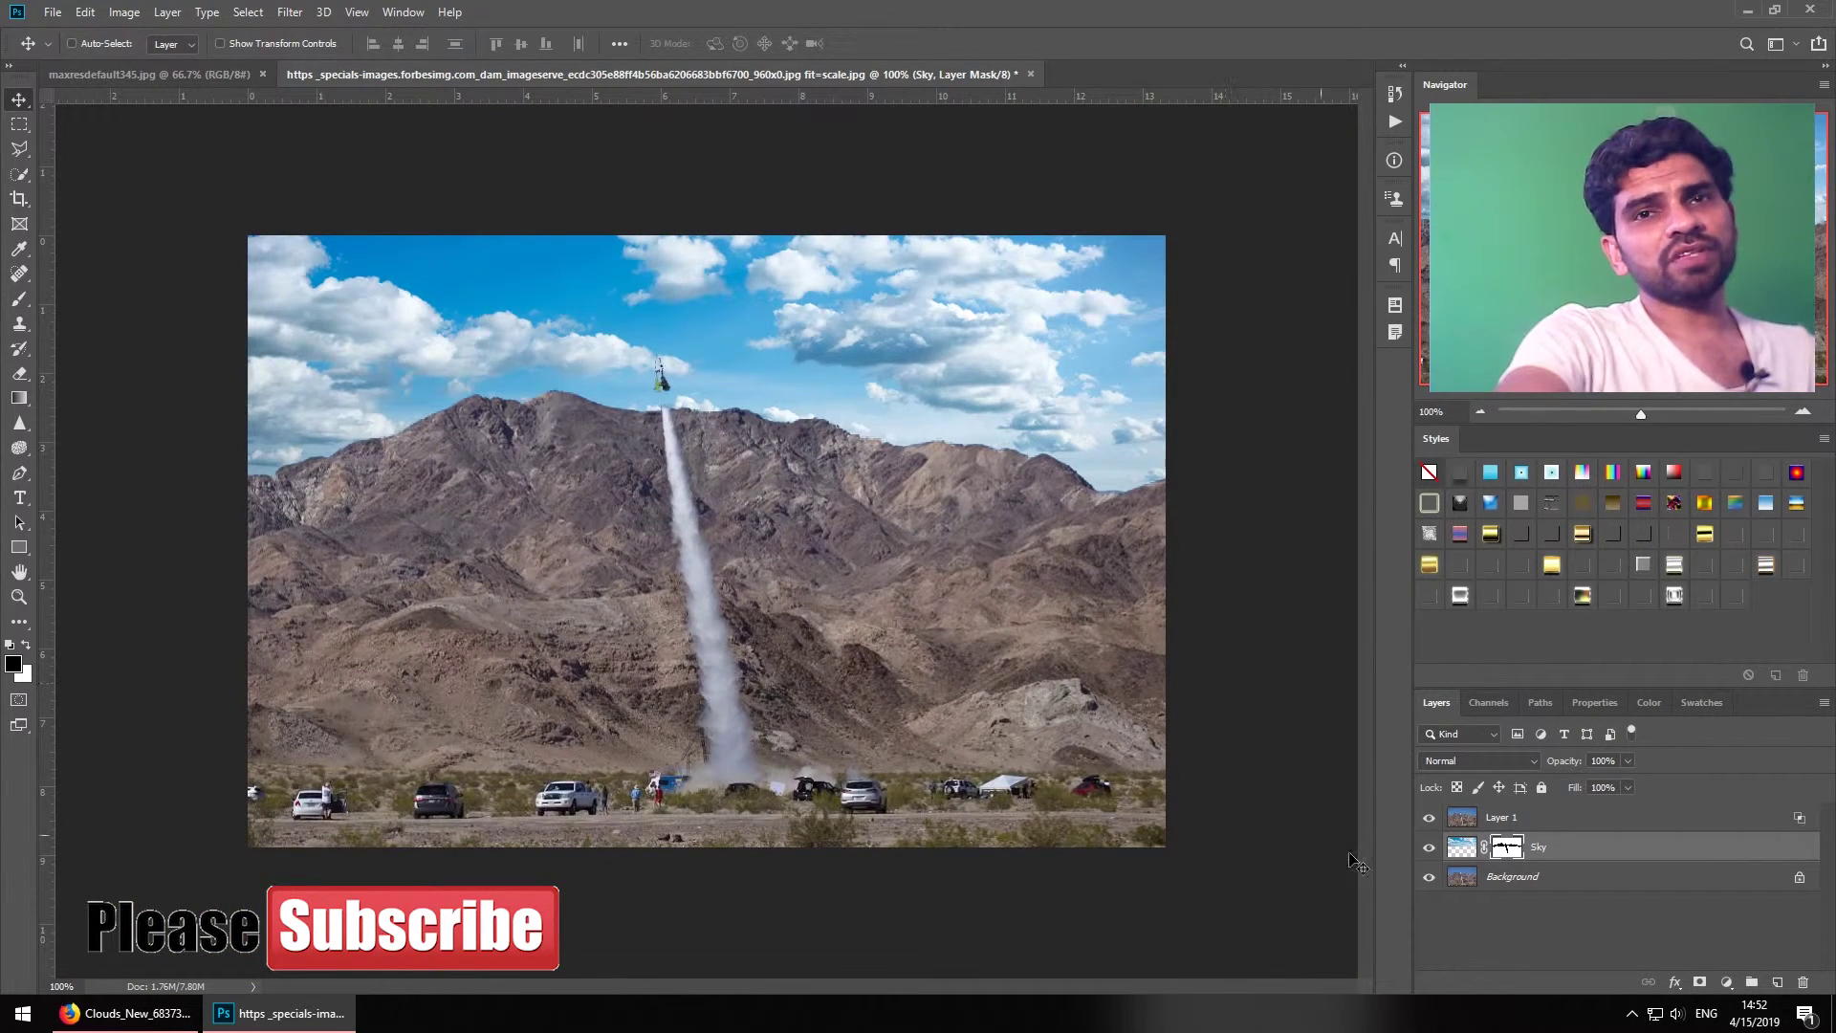
pyautogui.click(1430, 847)
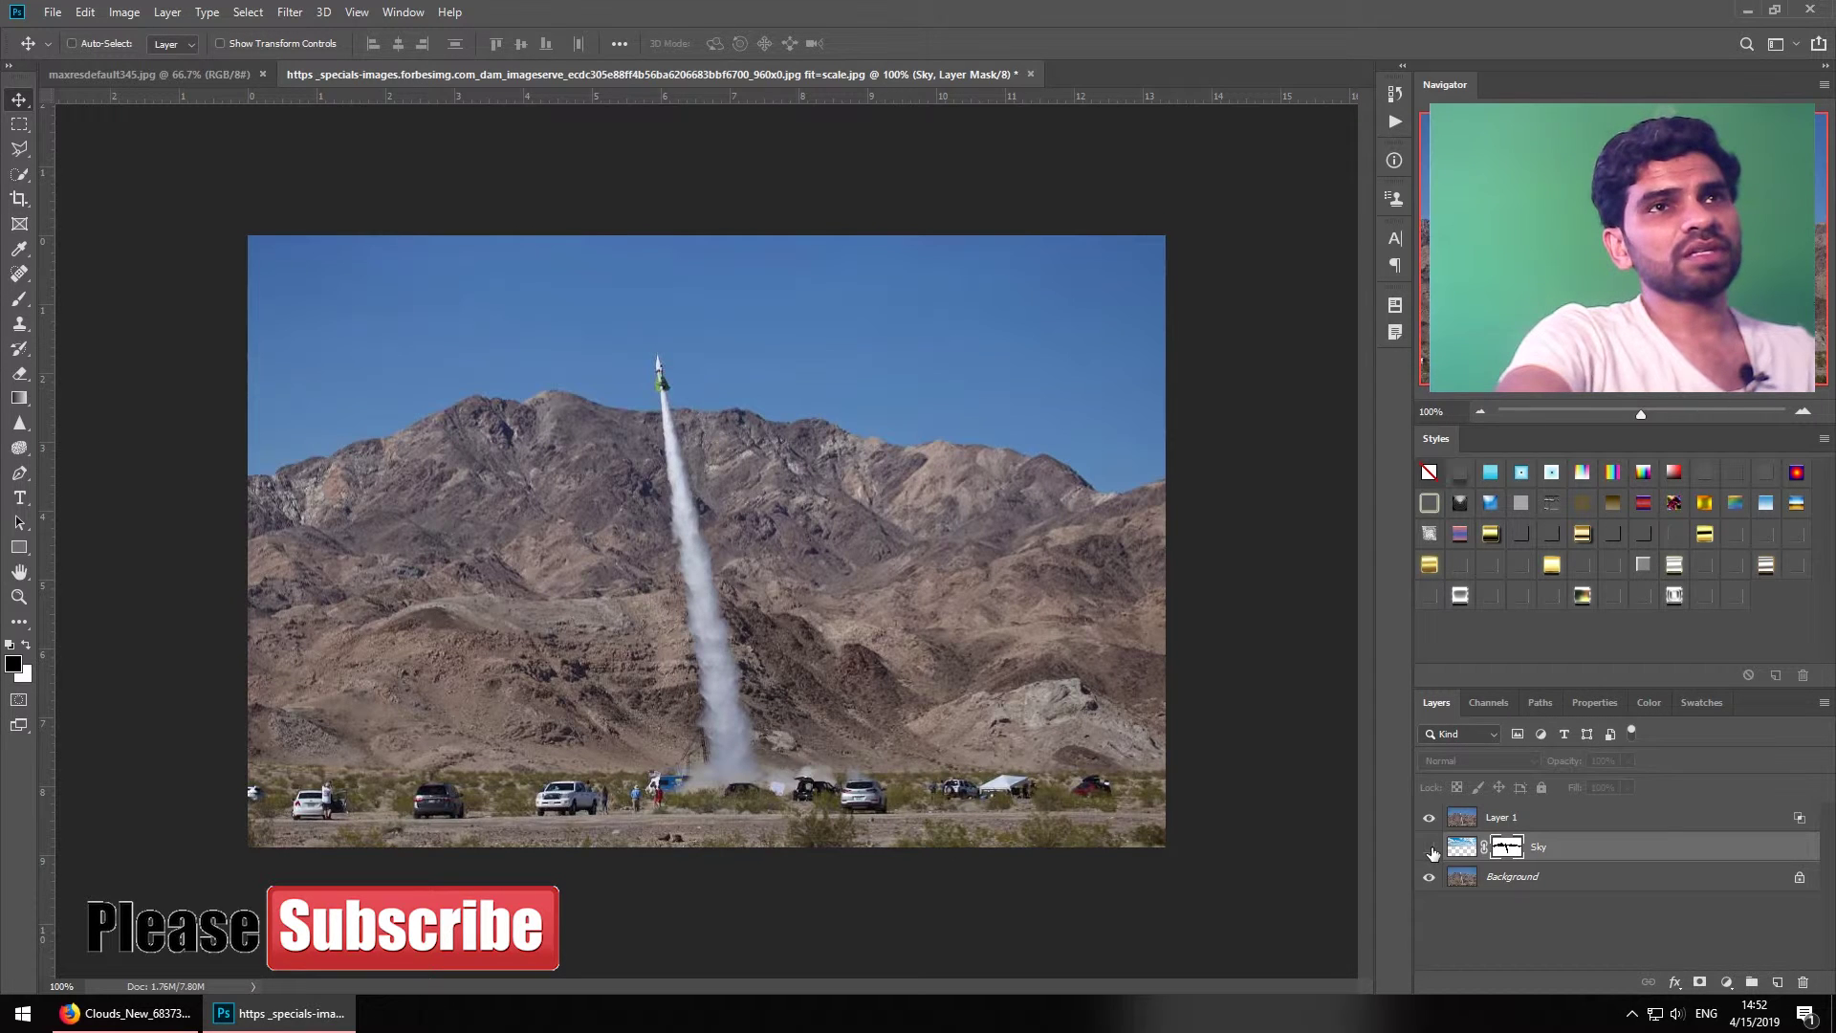
pyautogui.click(1430, 848)
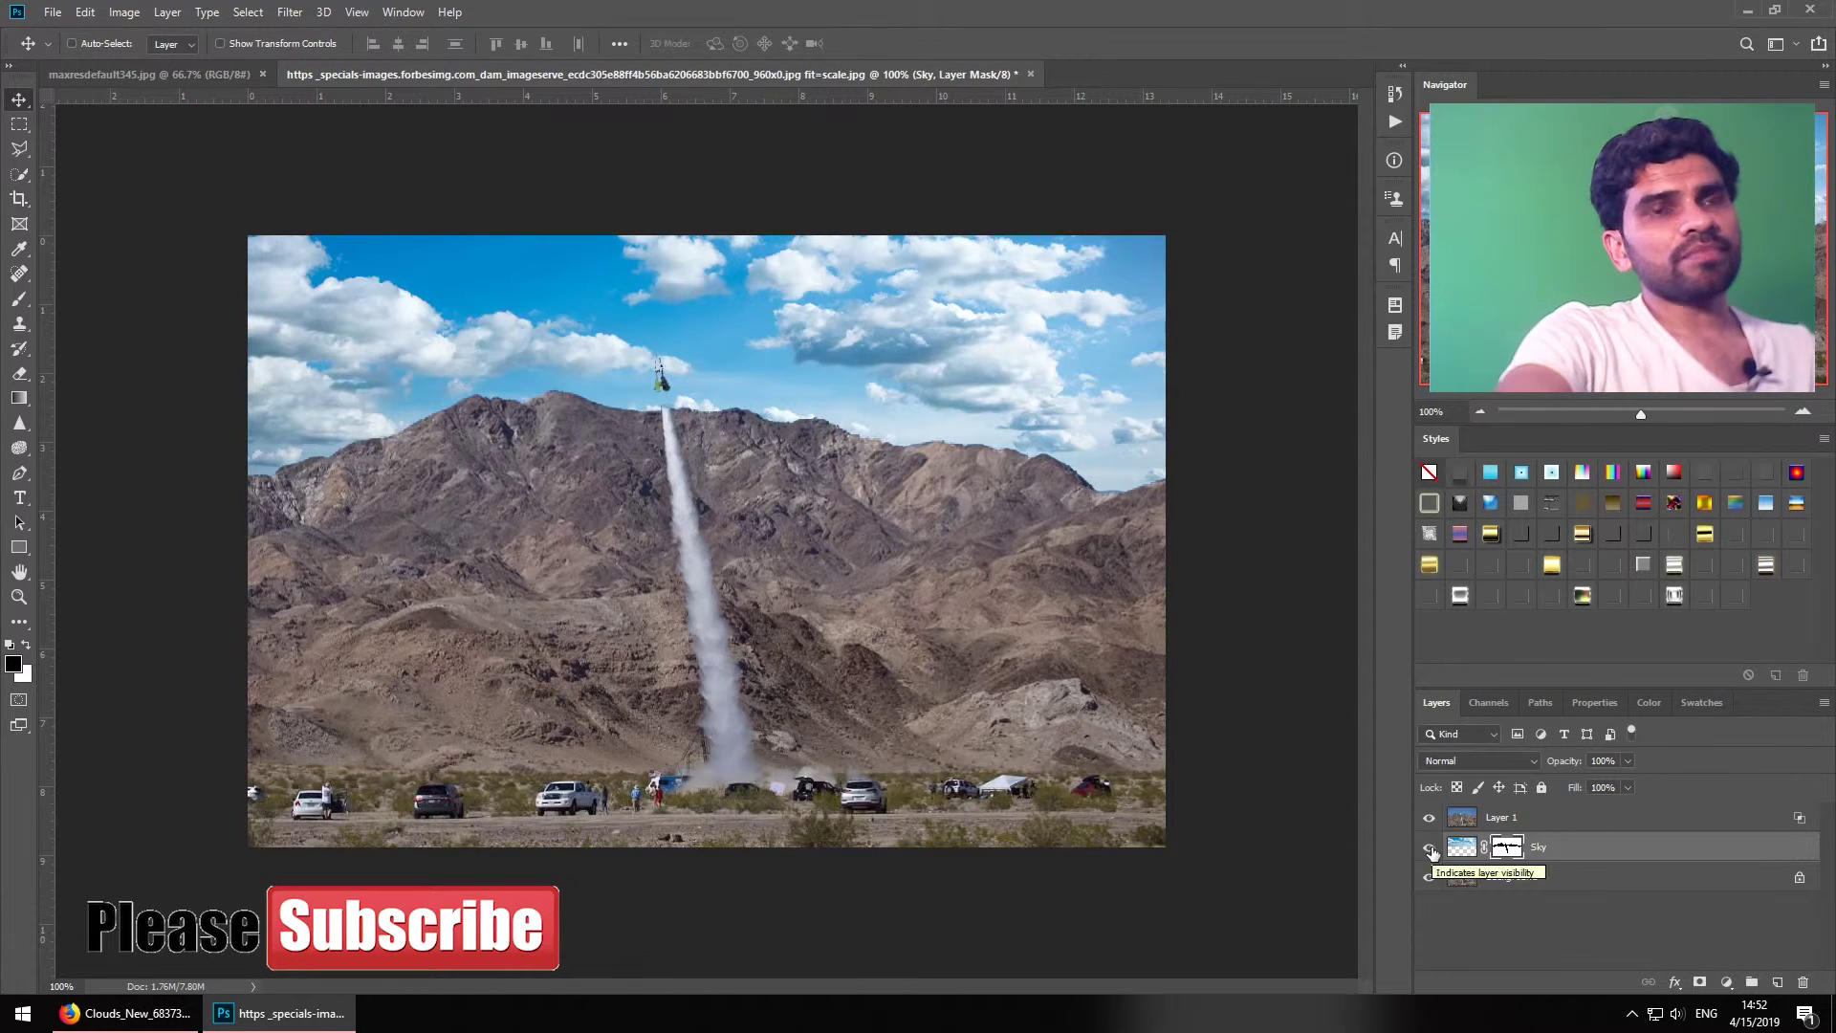
# Switch to maxresdefault345.jpg, open Clouds_New_68373296.jpeg, copy the whole image, close it and paste it as a new layer
pyautogui.click(142, 76)
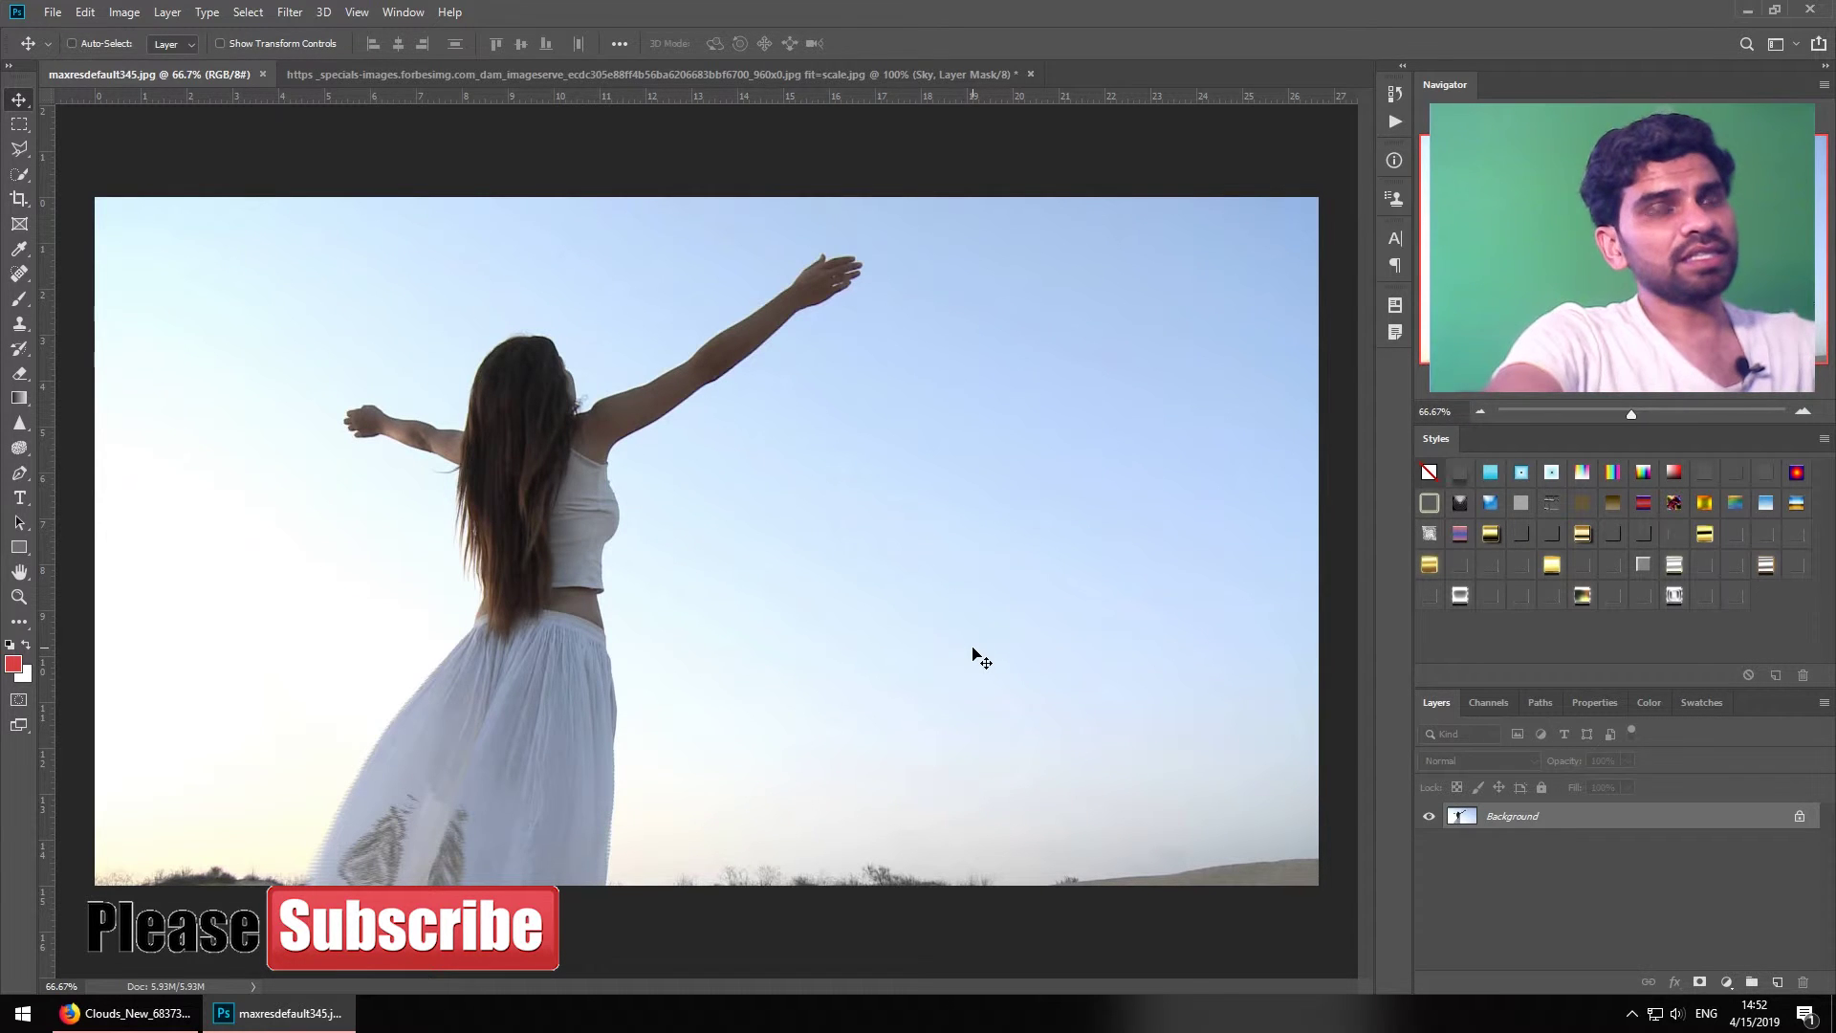
pyautogui.hotkey('ctrl', 'o')
pyautogui.doubleClick(341, 131)
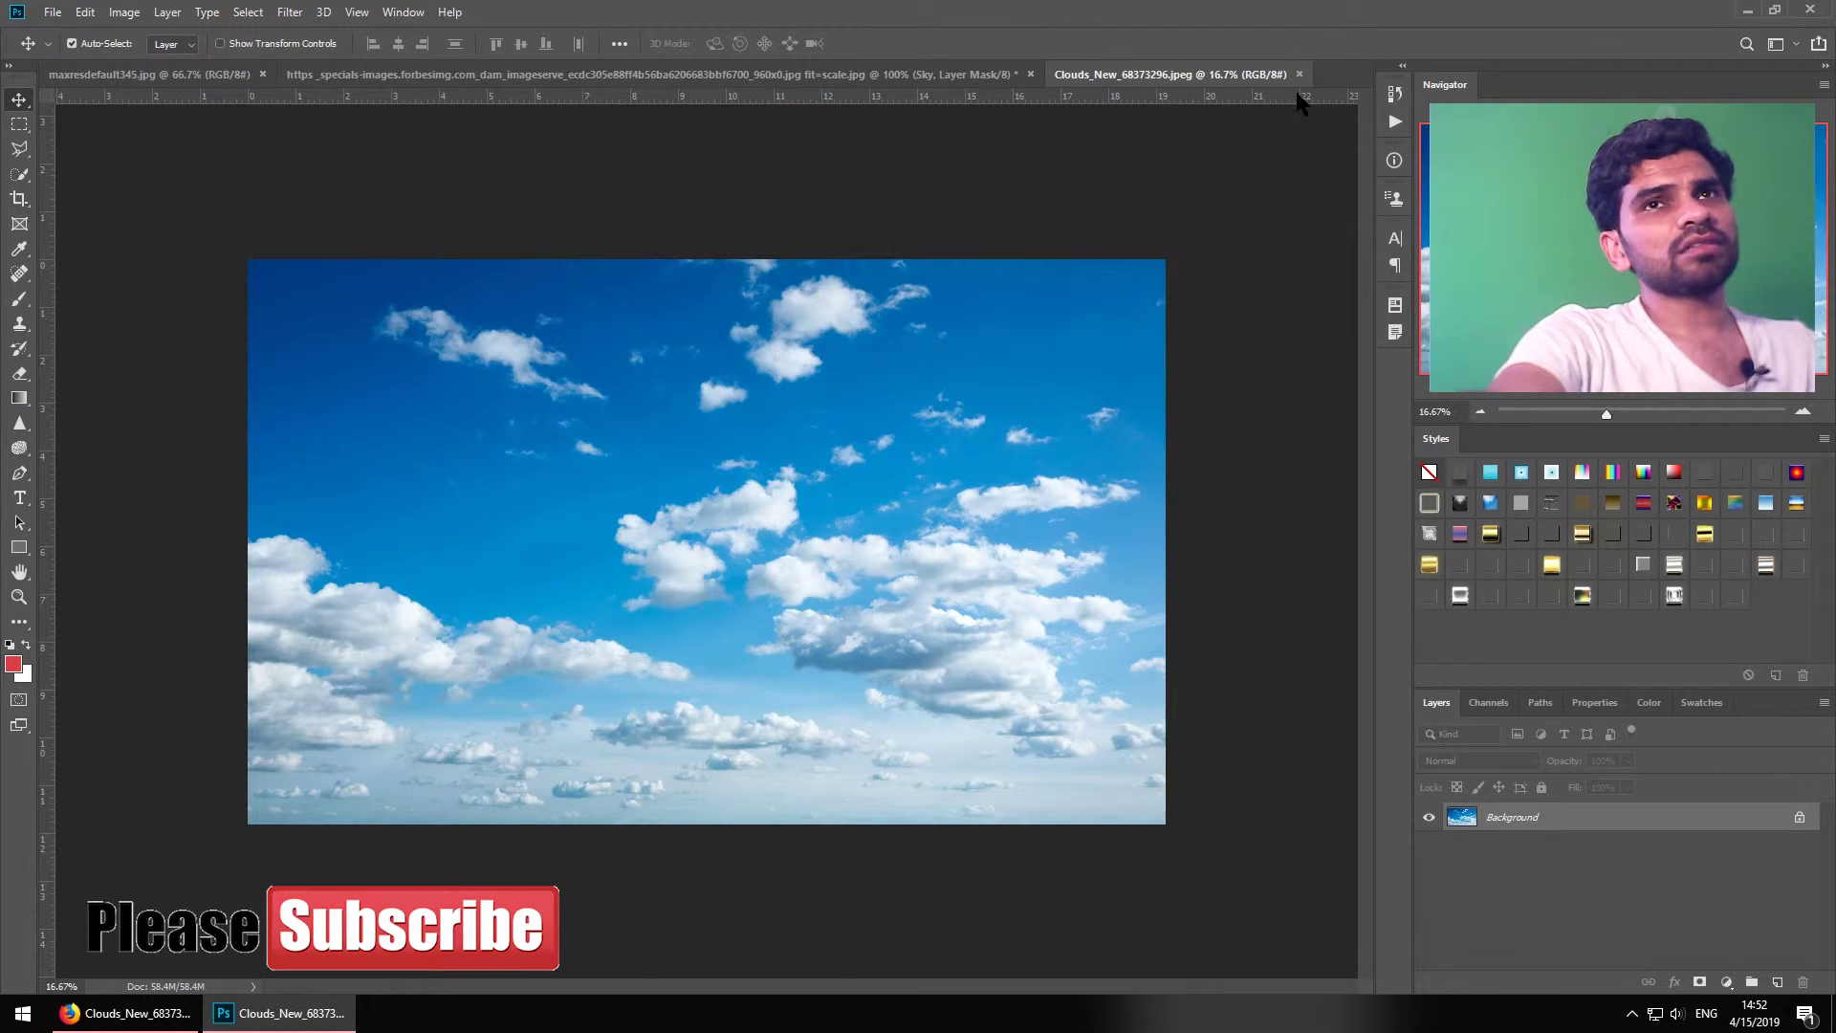
pyautogui.click(1299, 75)
pyautogui.hotkey('ctrl', 'v')
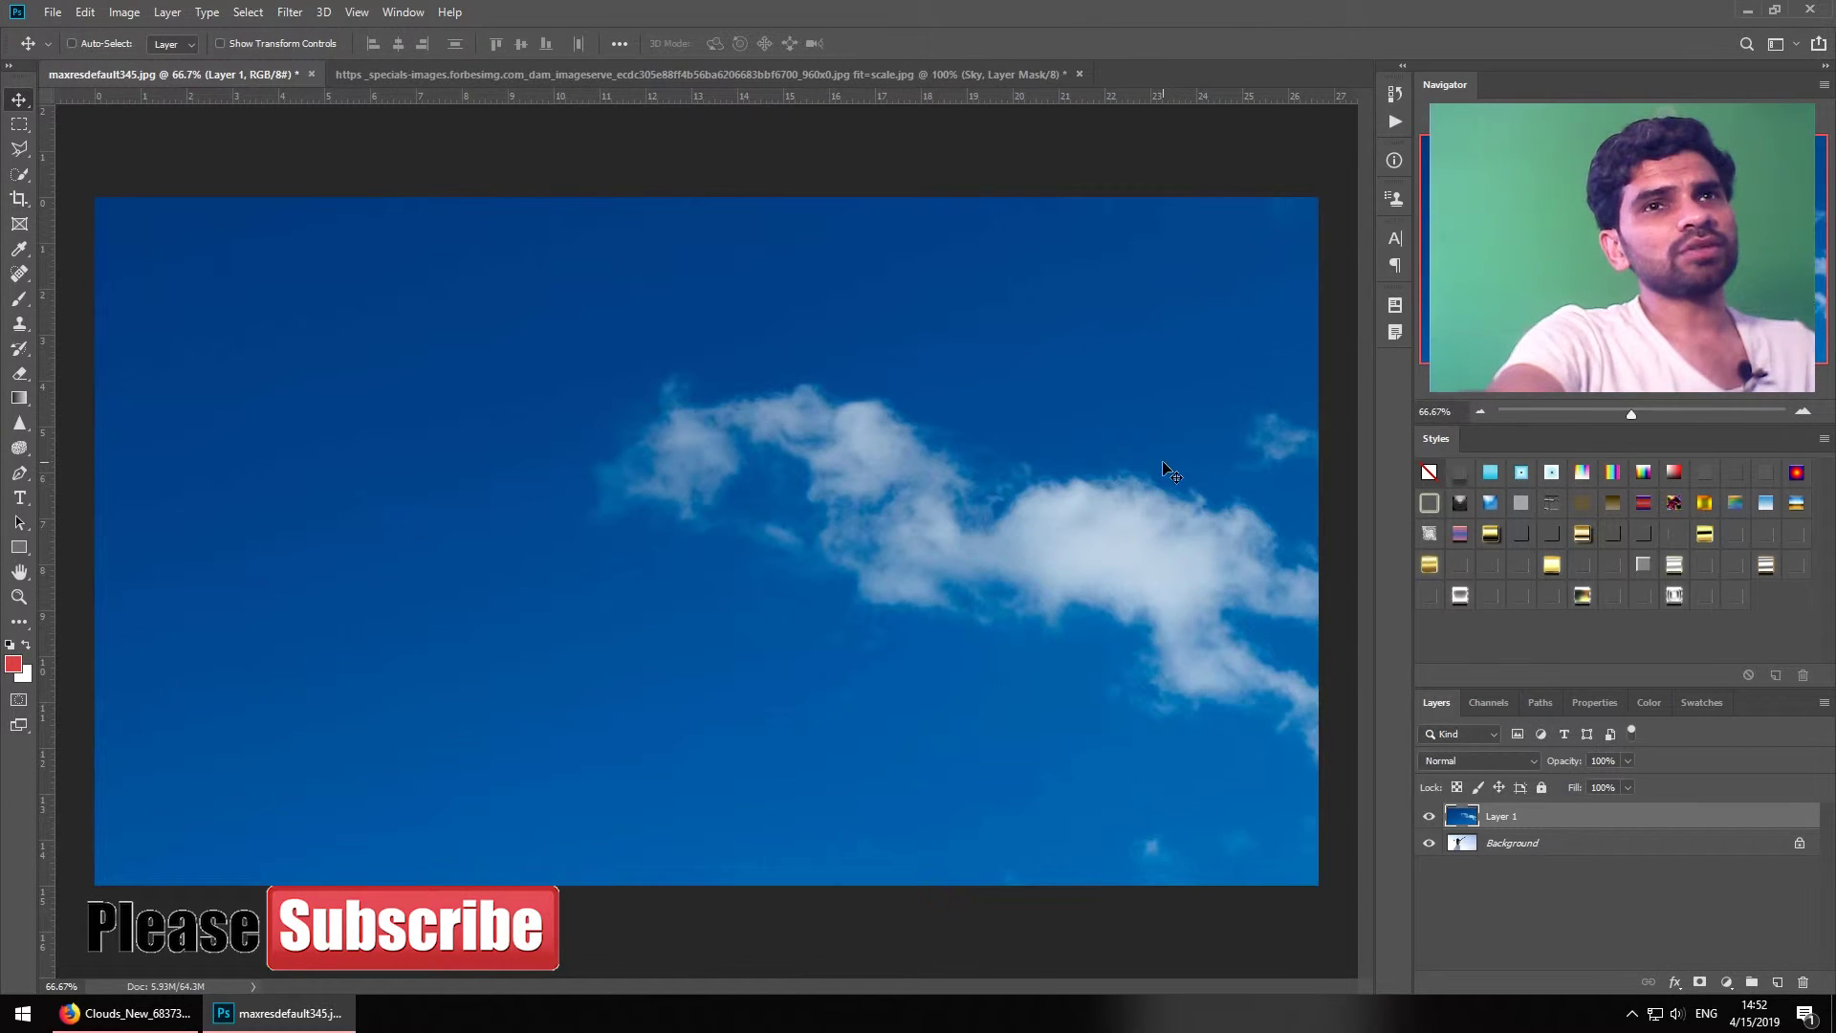
# Scale the pasted cloud layer down proportionally to about the canvas width, aligned with the canvas's upper-left corner
pyautogui.hotkey('ctrl', '-')
pyautogui.hotkey('ctrl', '-')
pyautogui.hotkey('ctrl', '-')
pyautogui.hotkey('ctrl', '-')
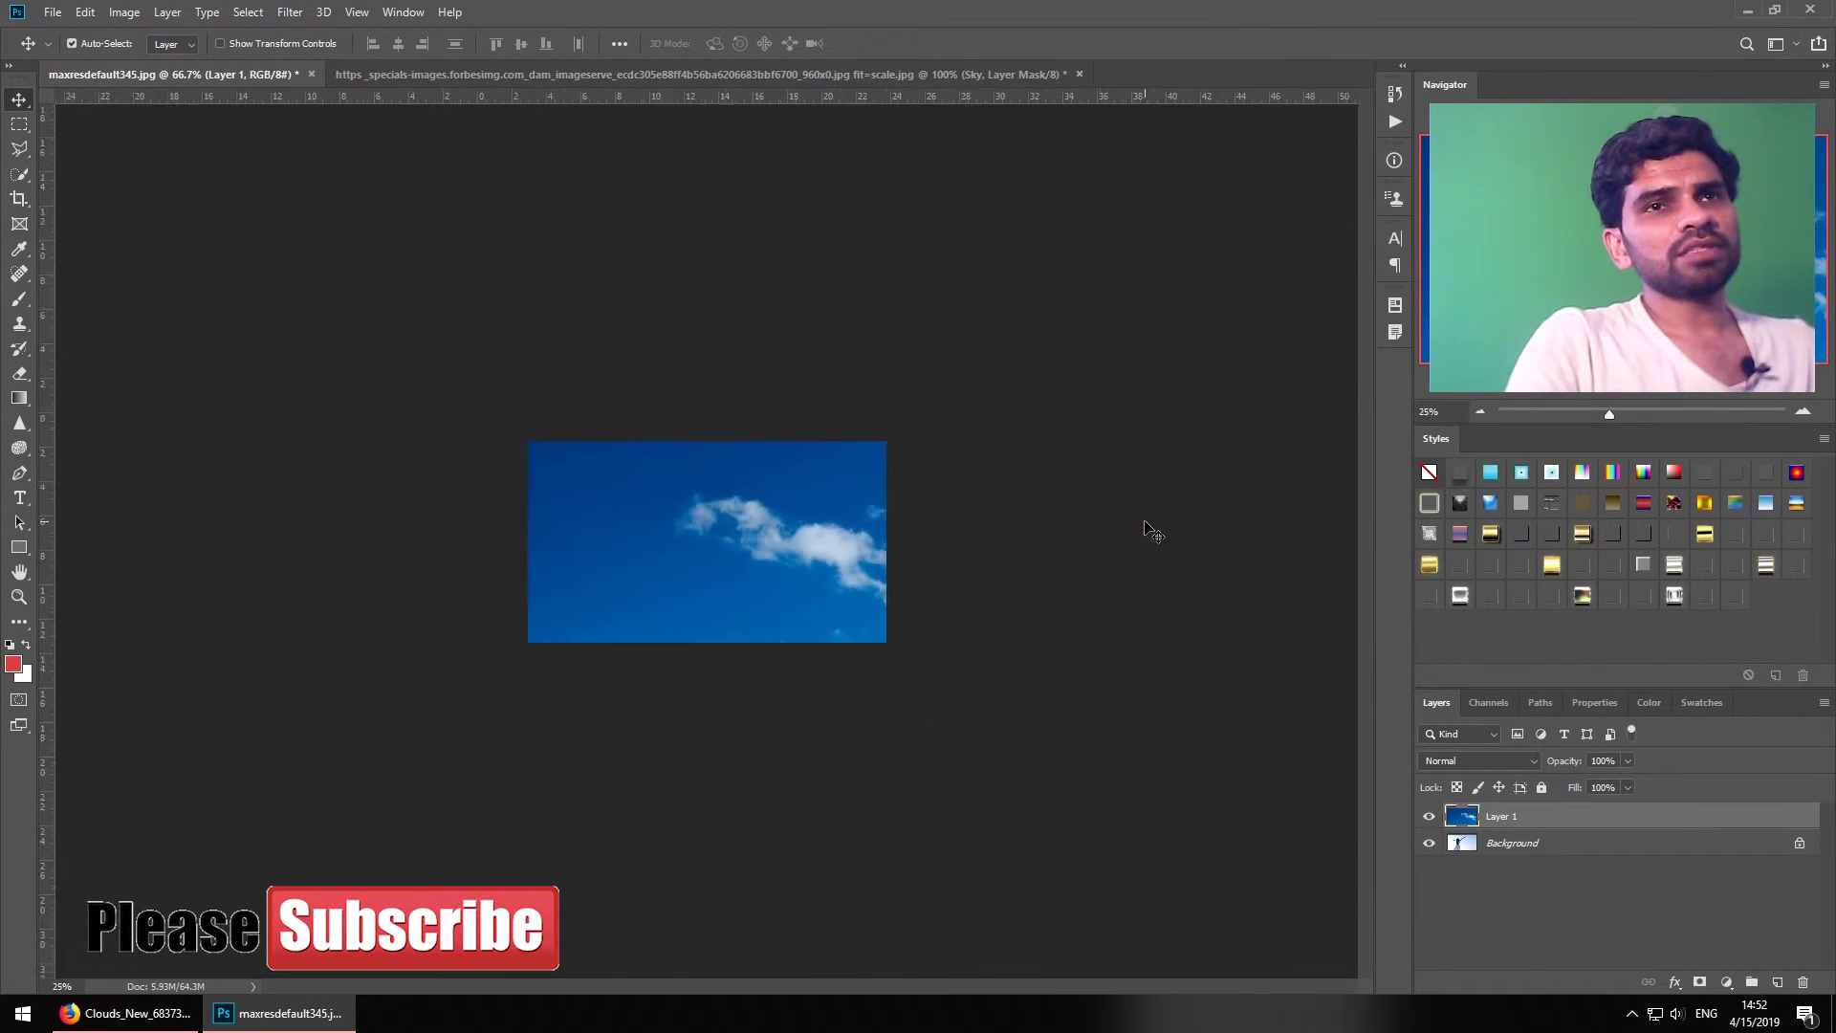
pyautogui.hotkey('ctrl', 't')
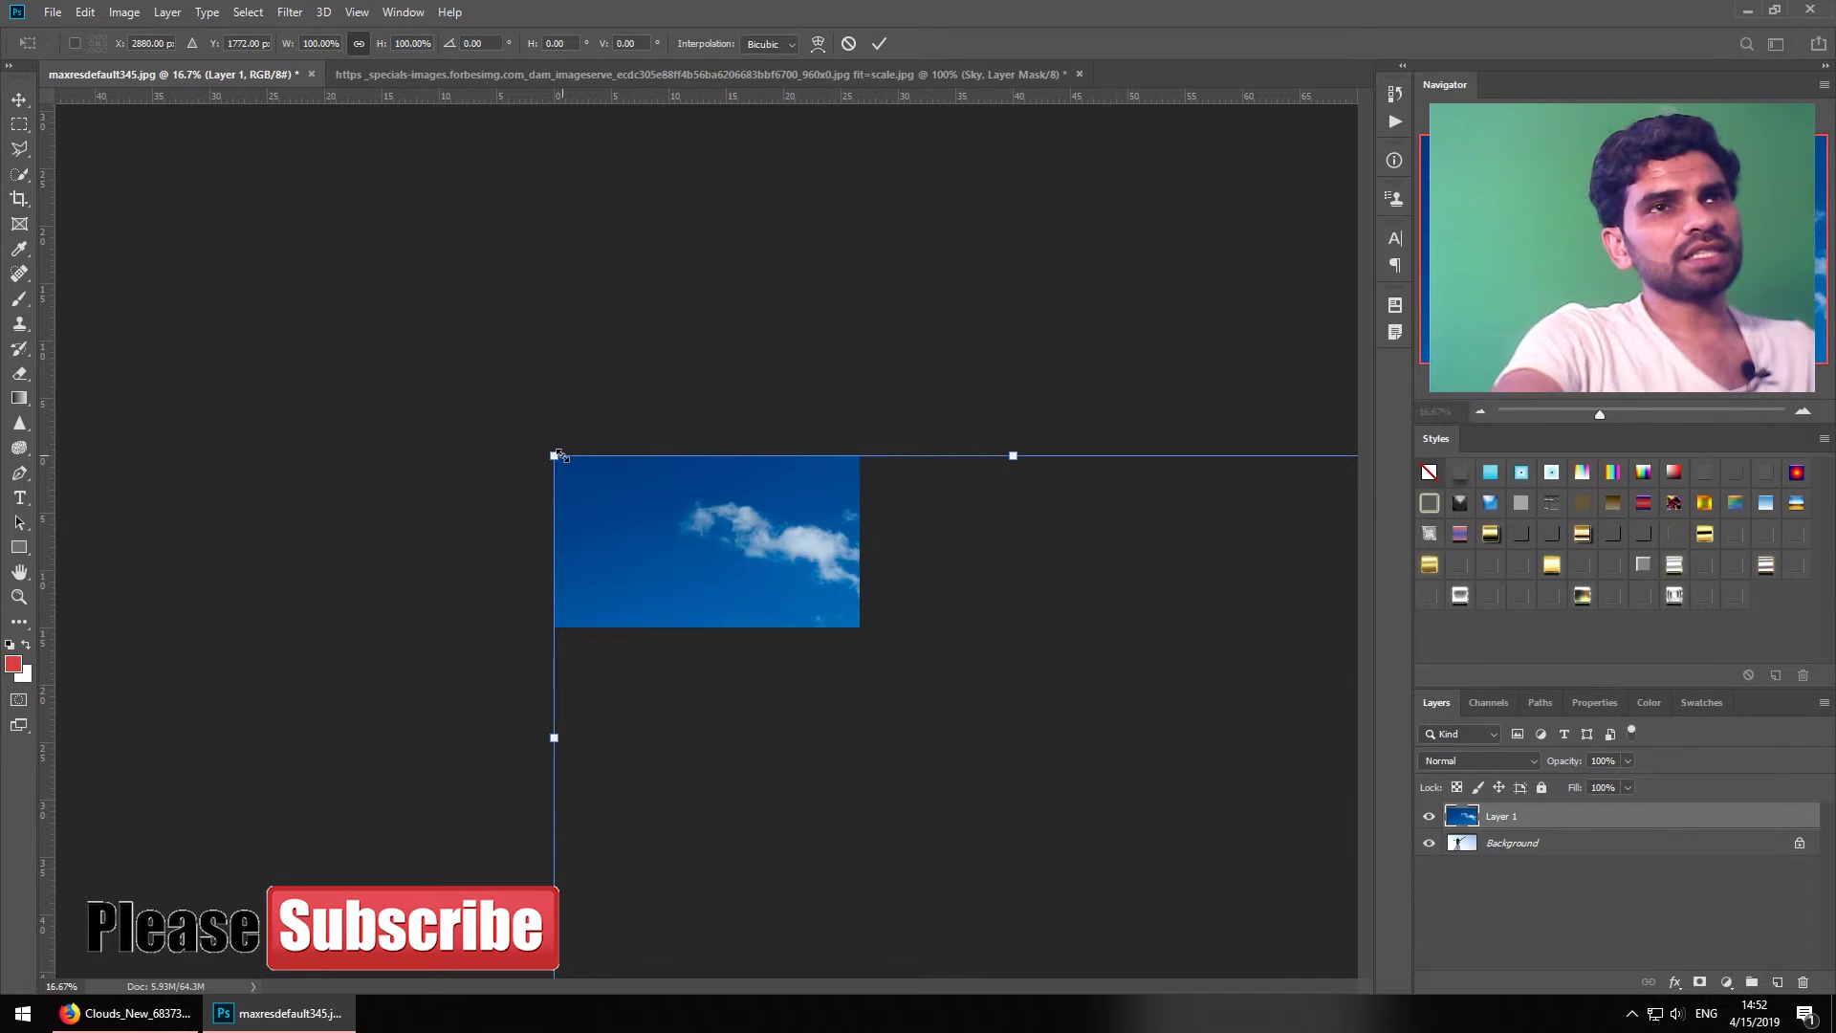
pyautogui.moveTo(559, 455); pyautogui.dragTo(806, 612)
pyautogui.moveTo(1000, 723); pyautogui.dragTo(750, 567)
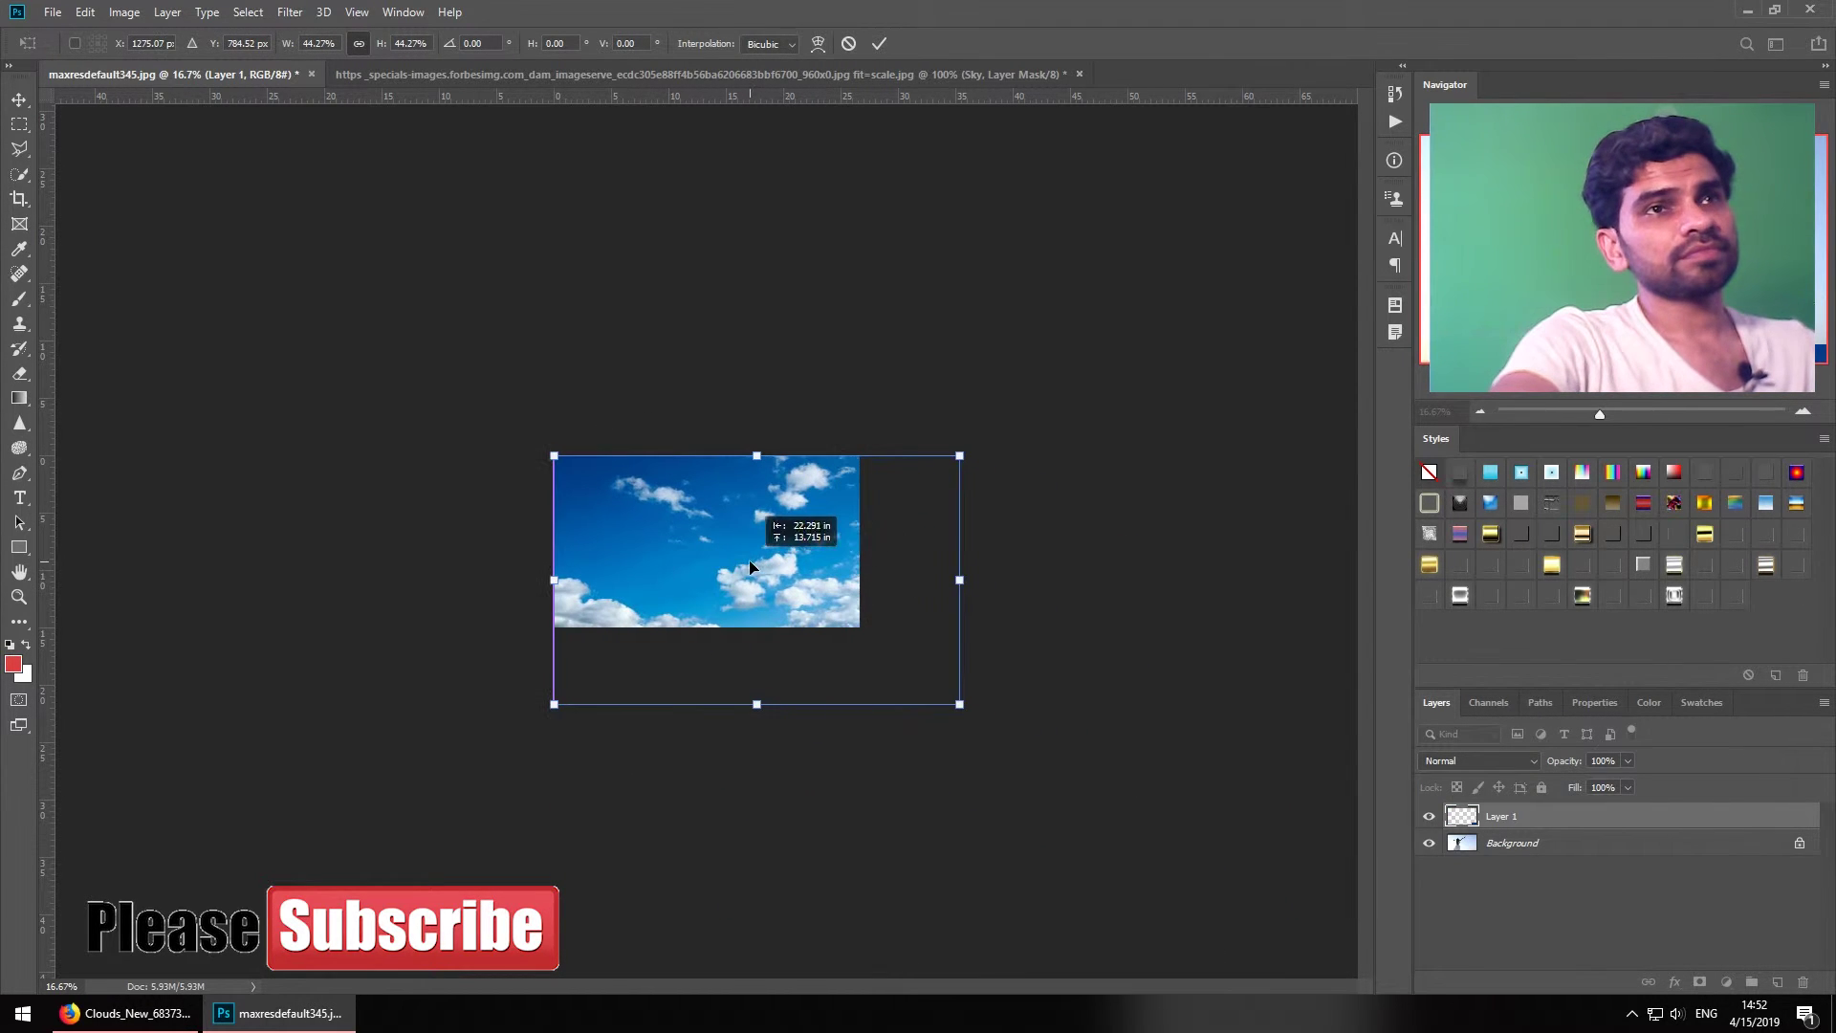
pyautogui.moveTo(956, 711); pyautogui.dragTo(860, 651)
pyautogui.press('Return')
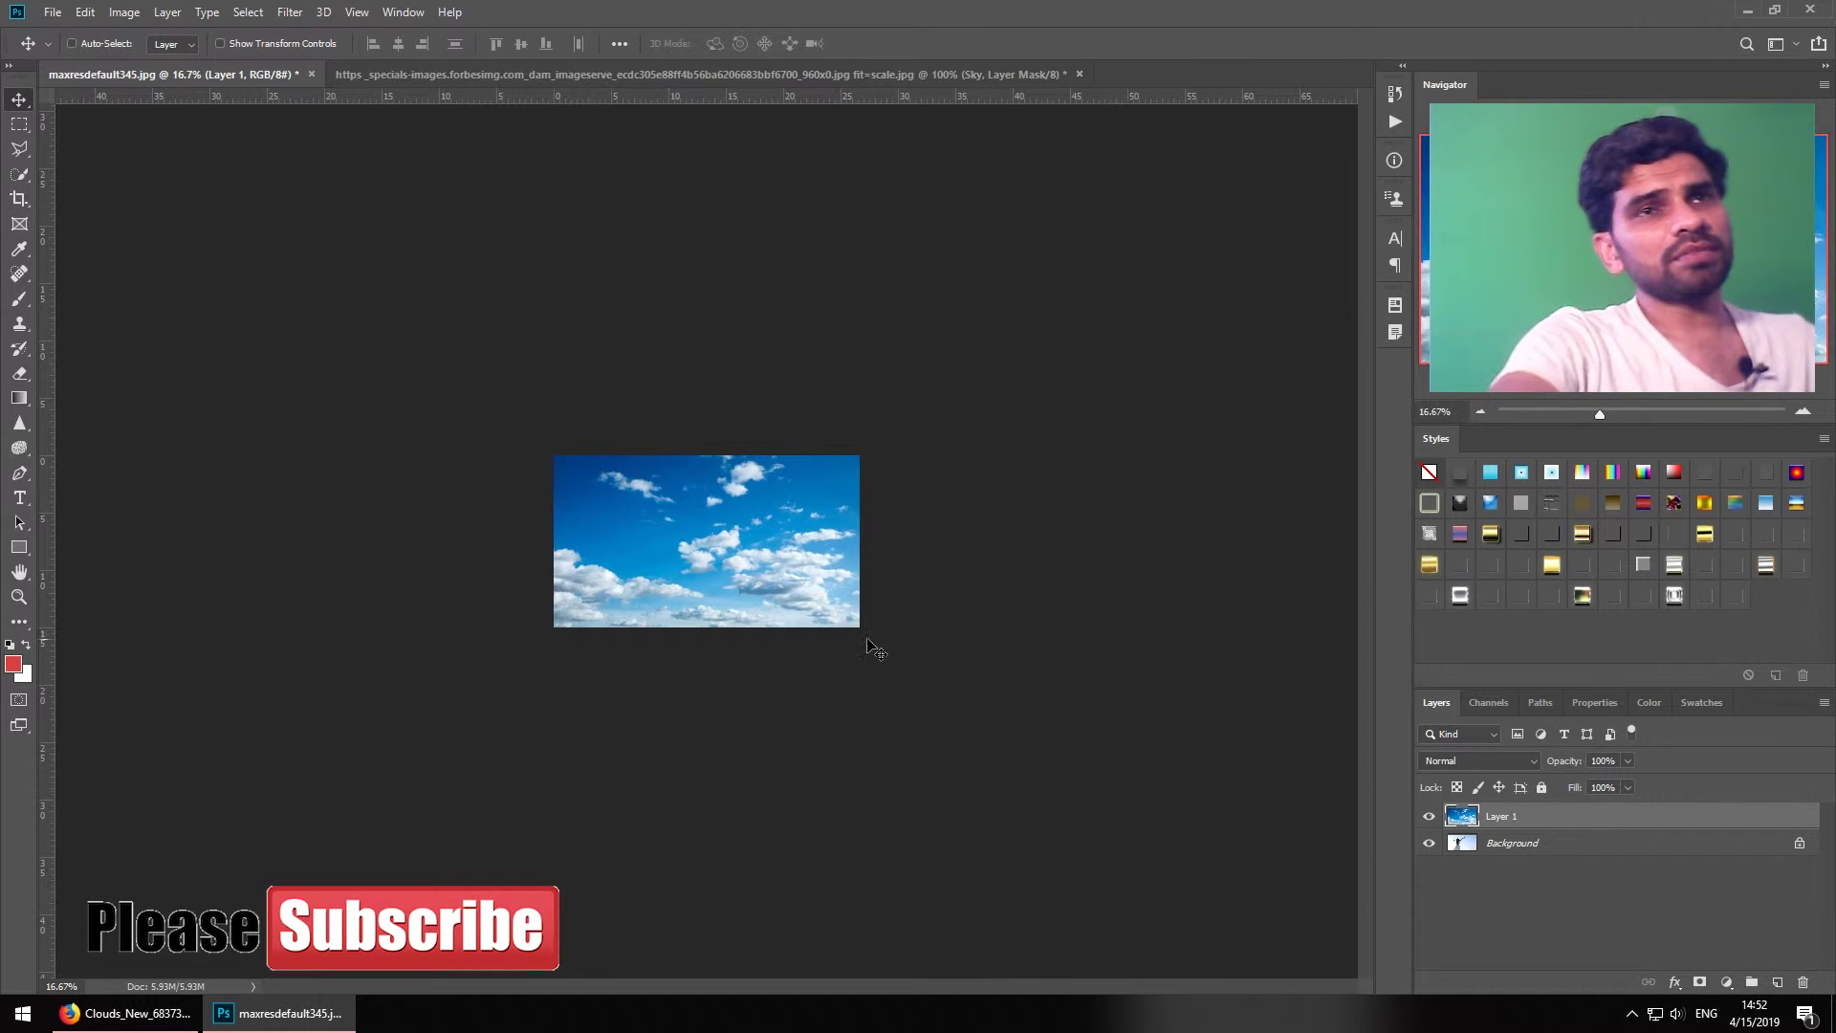
# Nudge the cloud layer upward in the woman's photo in large increments
pyautogui.hotkey('ctrl', '1')
pyautogui.hotkey('ctrl', '-')
pyautogui.hotkey('ctrl', '-')
pyautogui.hotkey('shift', 'Up')
pyautogui.hotkey('shift', 'Up')
pyautogui.hotkey('shift', 'Up')
pyautogui.hotkey('shift', 'Up')
pyautogui.hotkey('shift', 'Up')
pyautogui.hotkey('shift', 'Up')
pyautogui.hotkey('shift', 'Up')
pyautogui.hotkey('shift', 'Up')
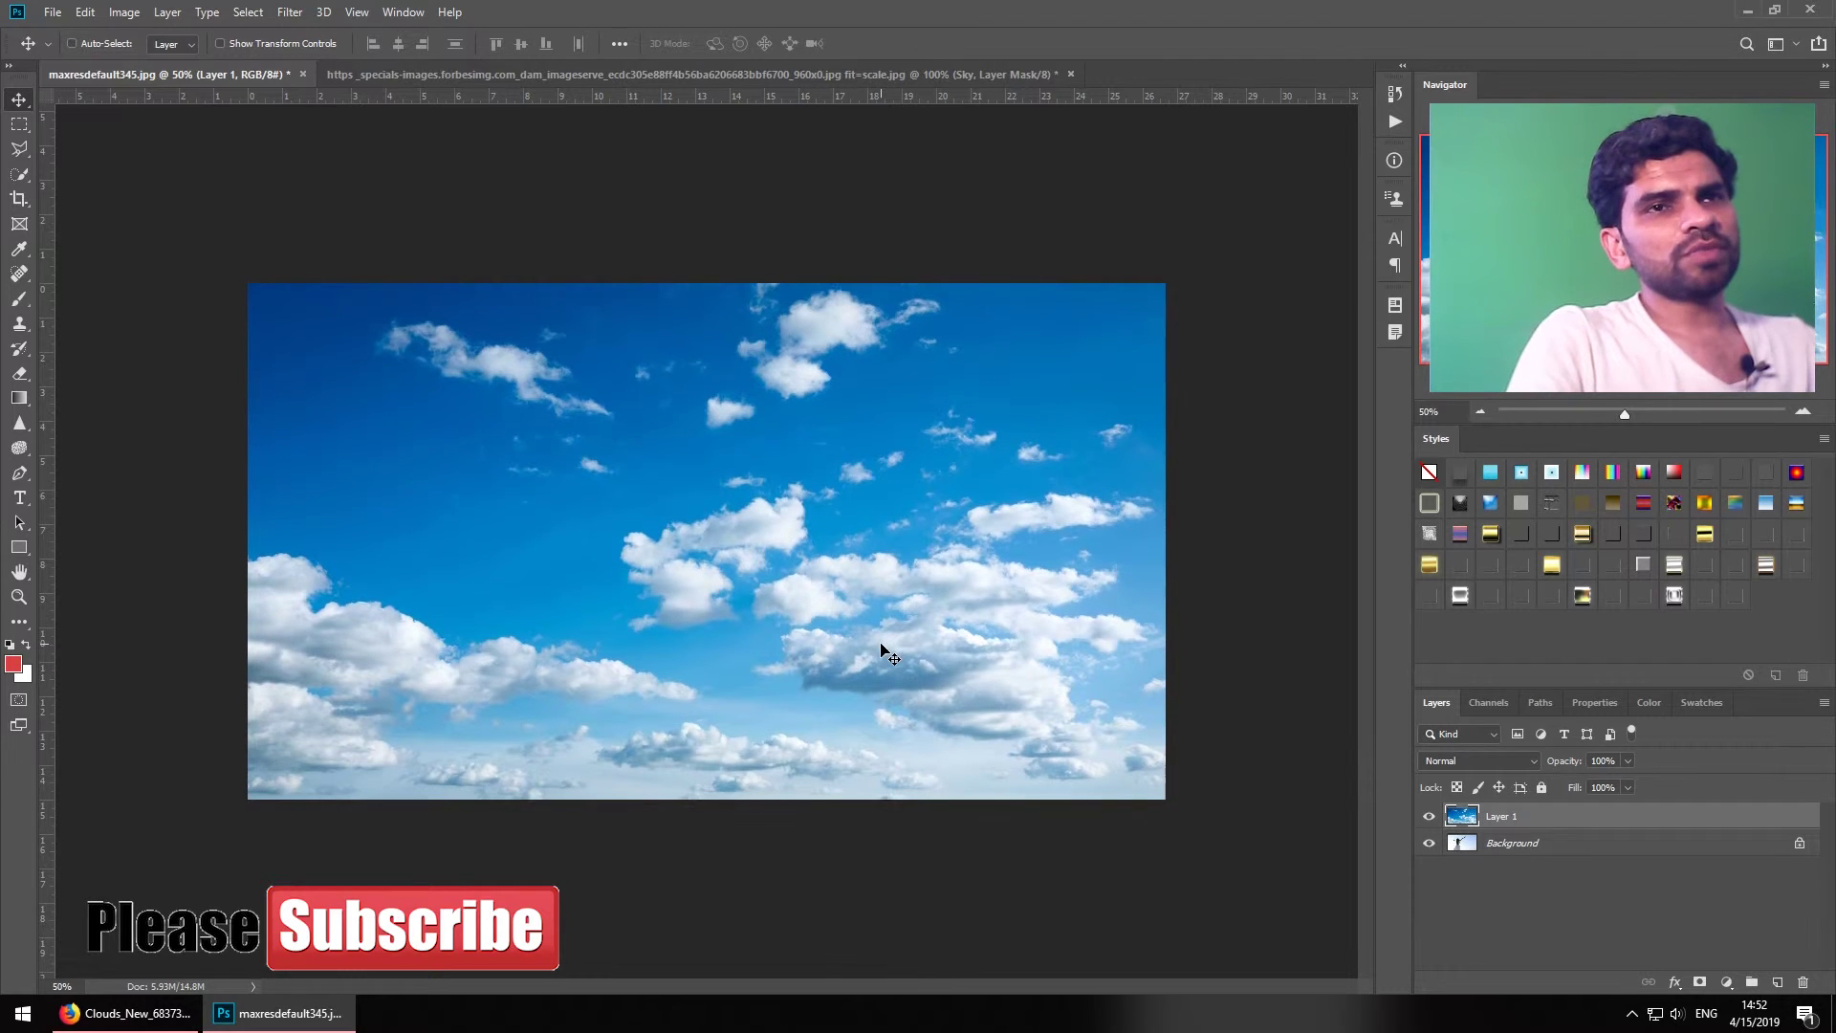
# Shift the cloud layer further up with three more large nudges
pyautogui.hotkey('shift', 'Up')
pyautogui.hotkey('shift', 'Up')
pyautogui.hotkey('shift', 'Up')
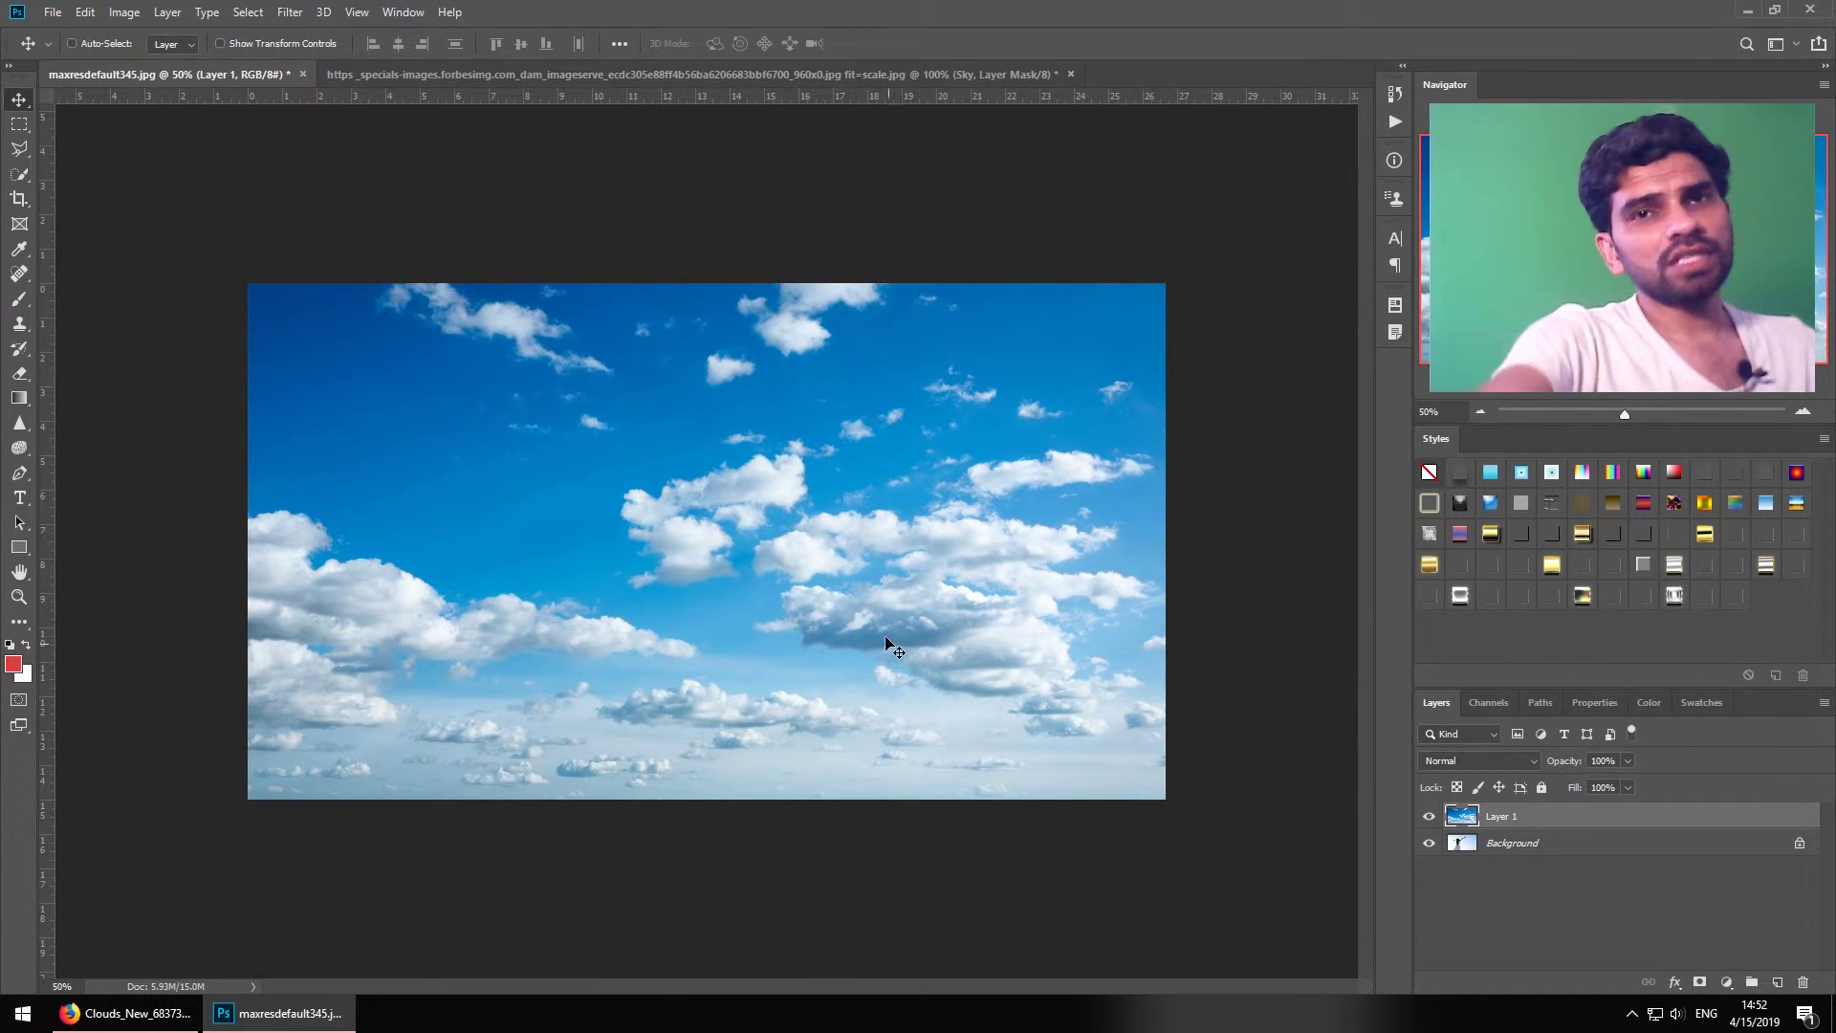
# Duplicate the Background layer and place the copy above the cloud layer, Layer 1
pyautogui.click(1504, 850)
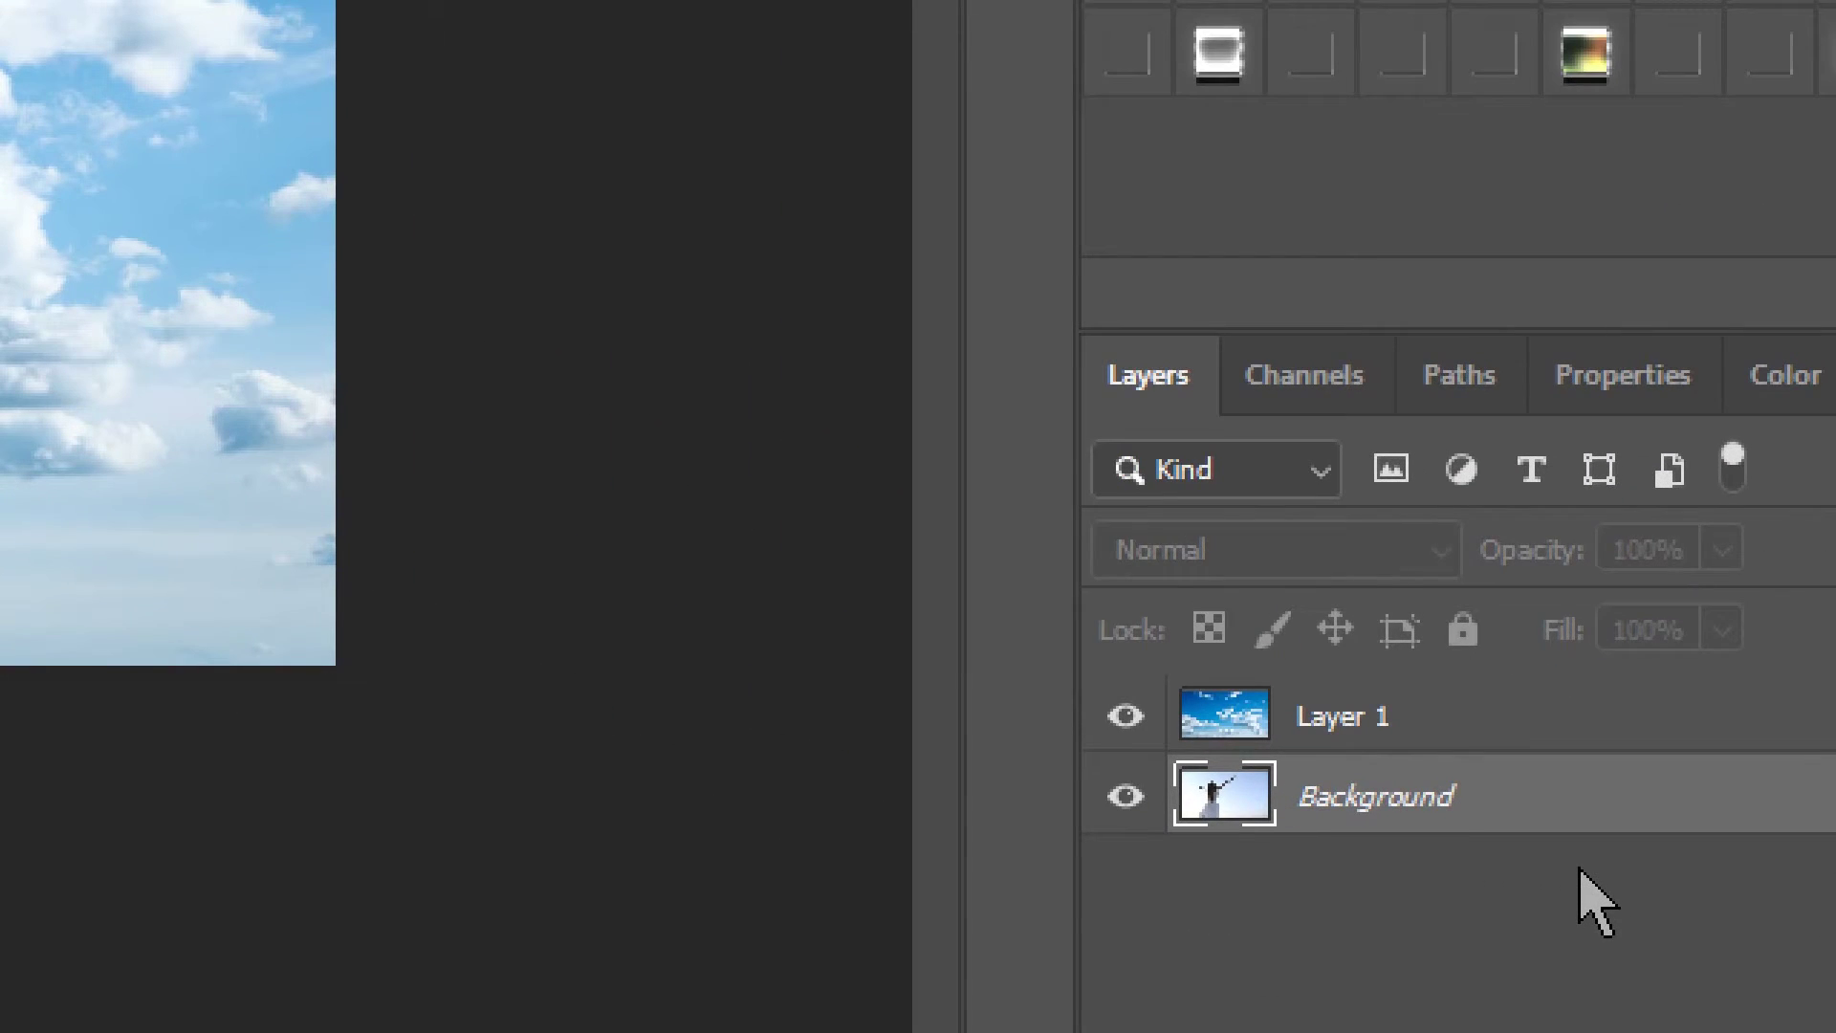
pyautogui.hotkey('ctrl', 'j')
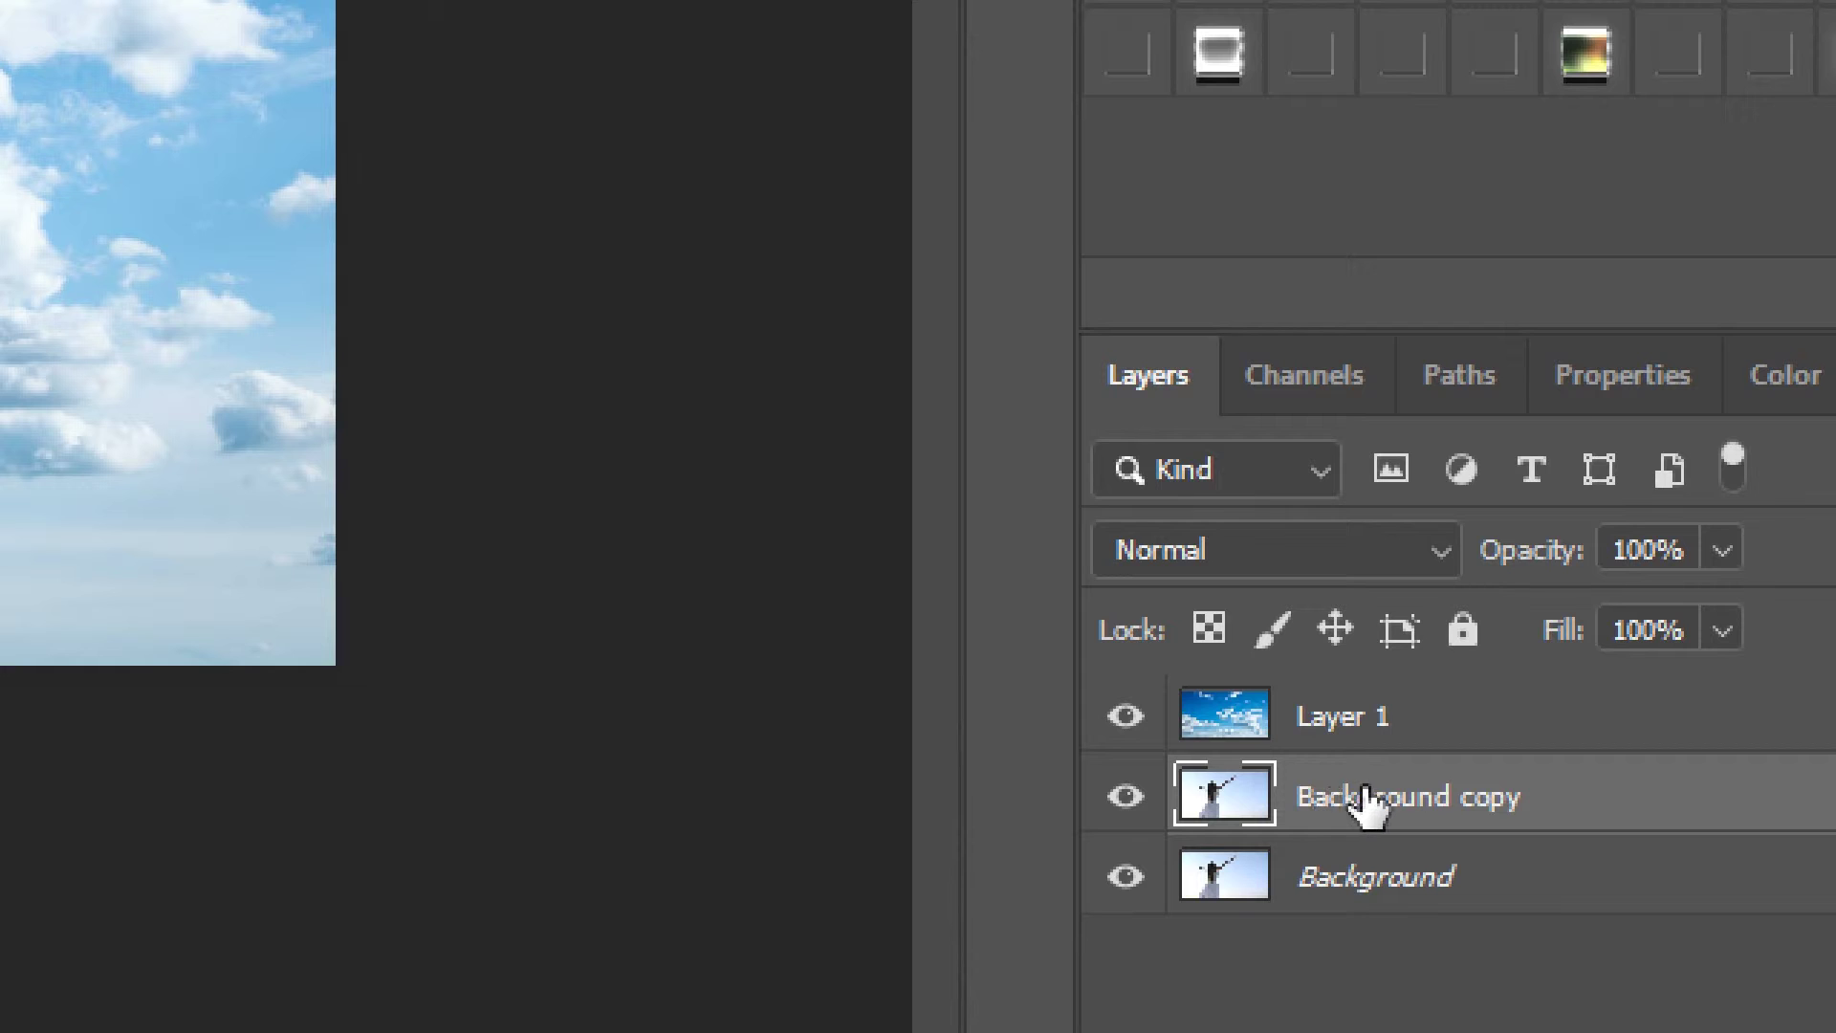
pyautogui.moveTo(1369, 804); pyautogui.dragTo(1417, 696)
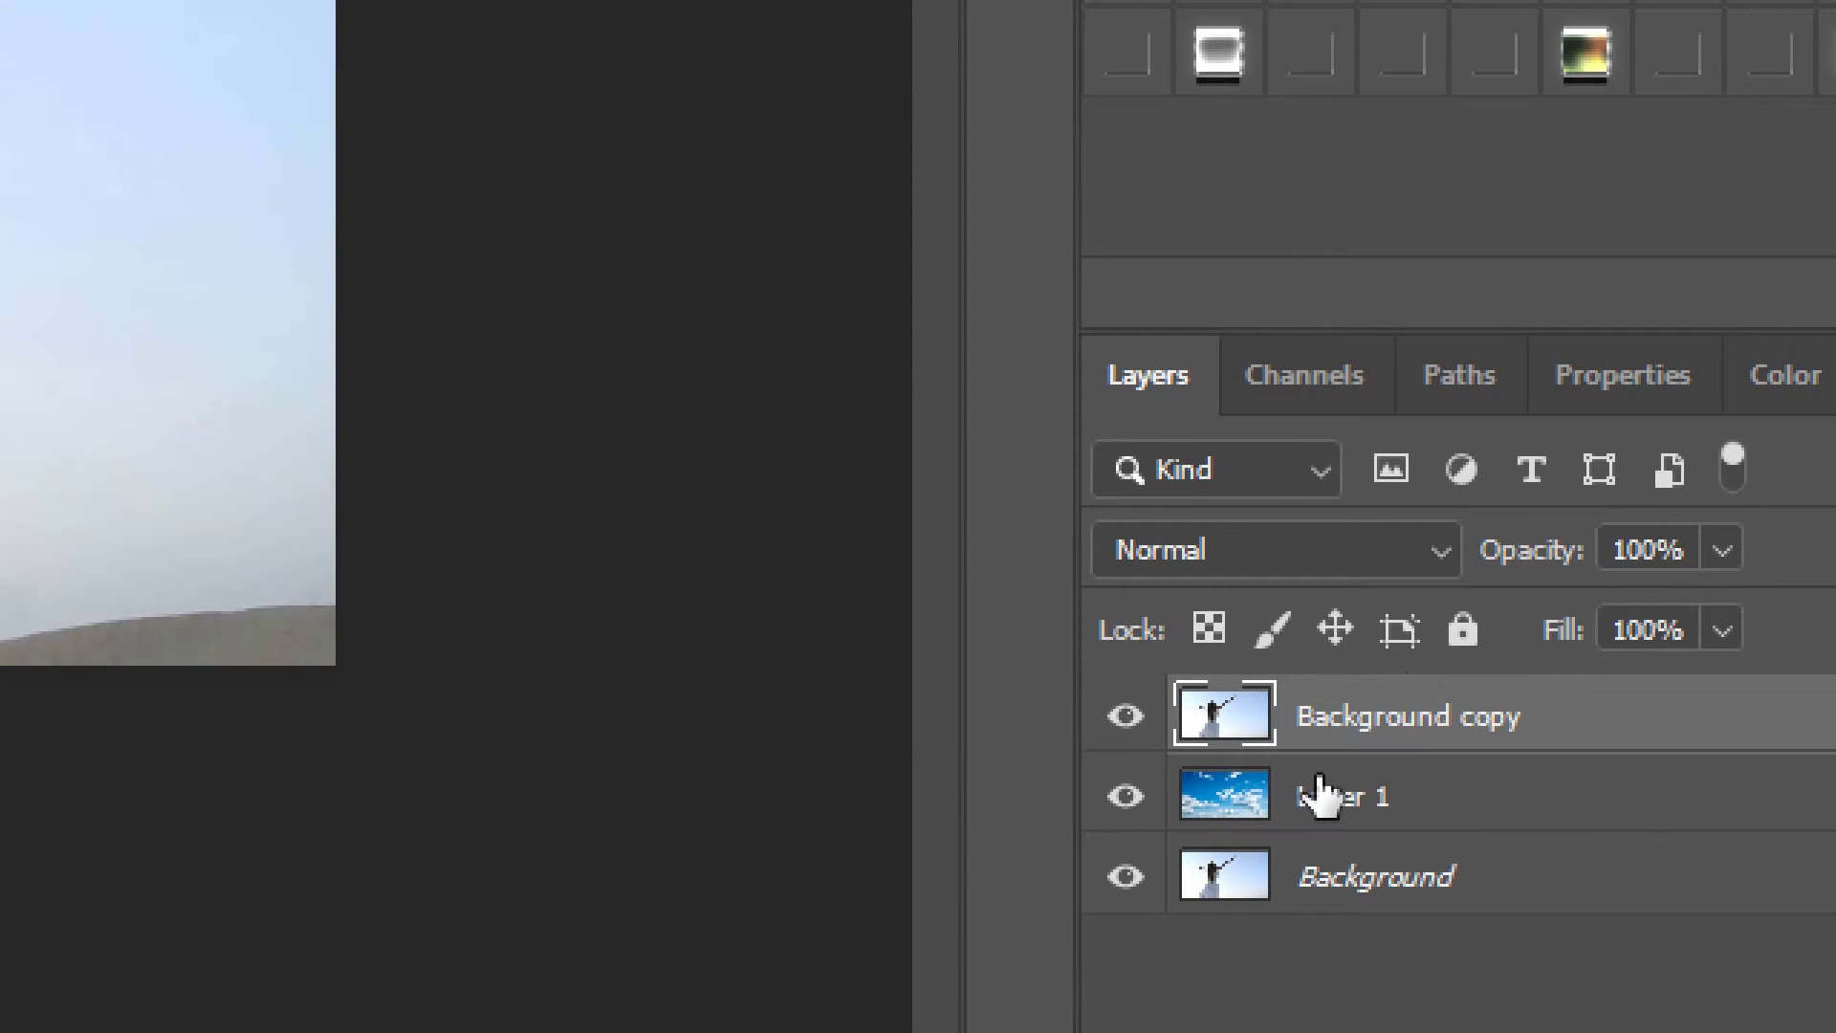
# Knock out the plain sky of Background copy using Blend If on Blue, with This Layer's highlight slider split at 185 / 221
pyautogui.click(1127, 717)
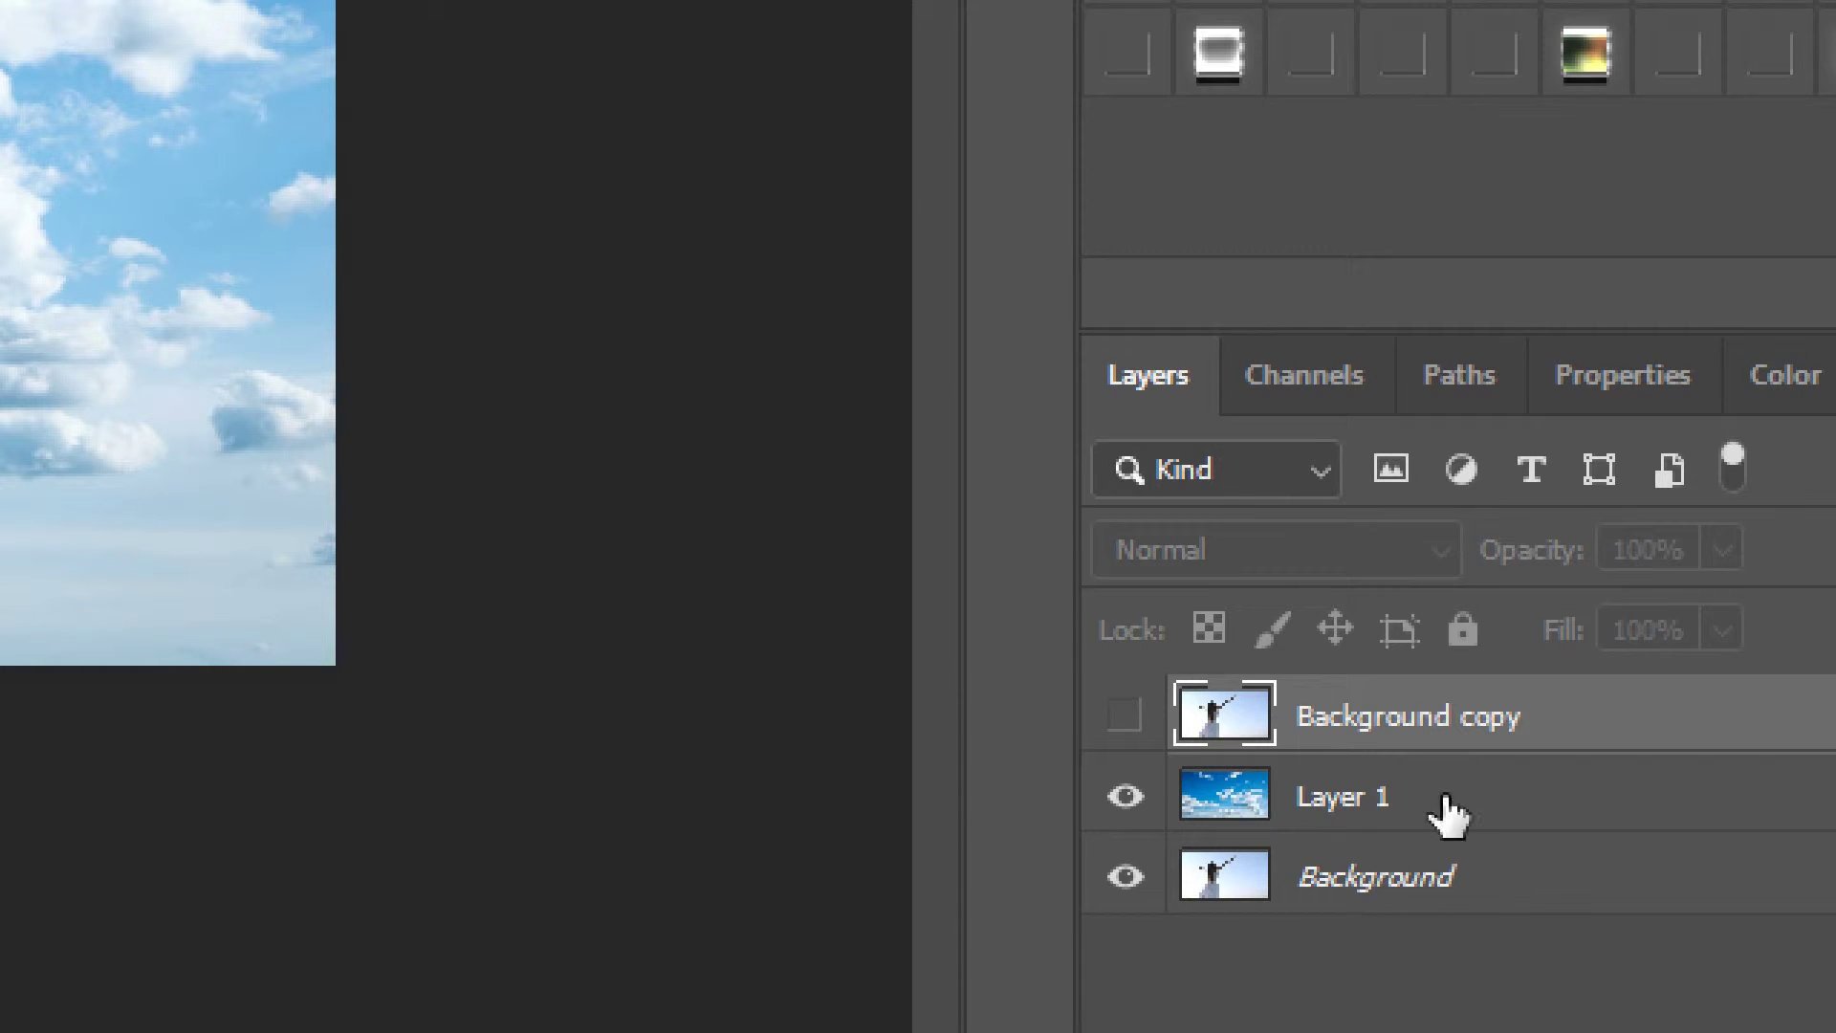
pyautogui.click(1128, 717)
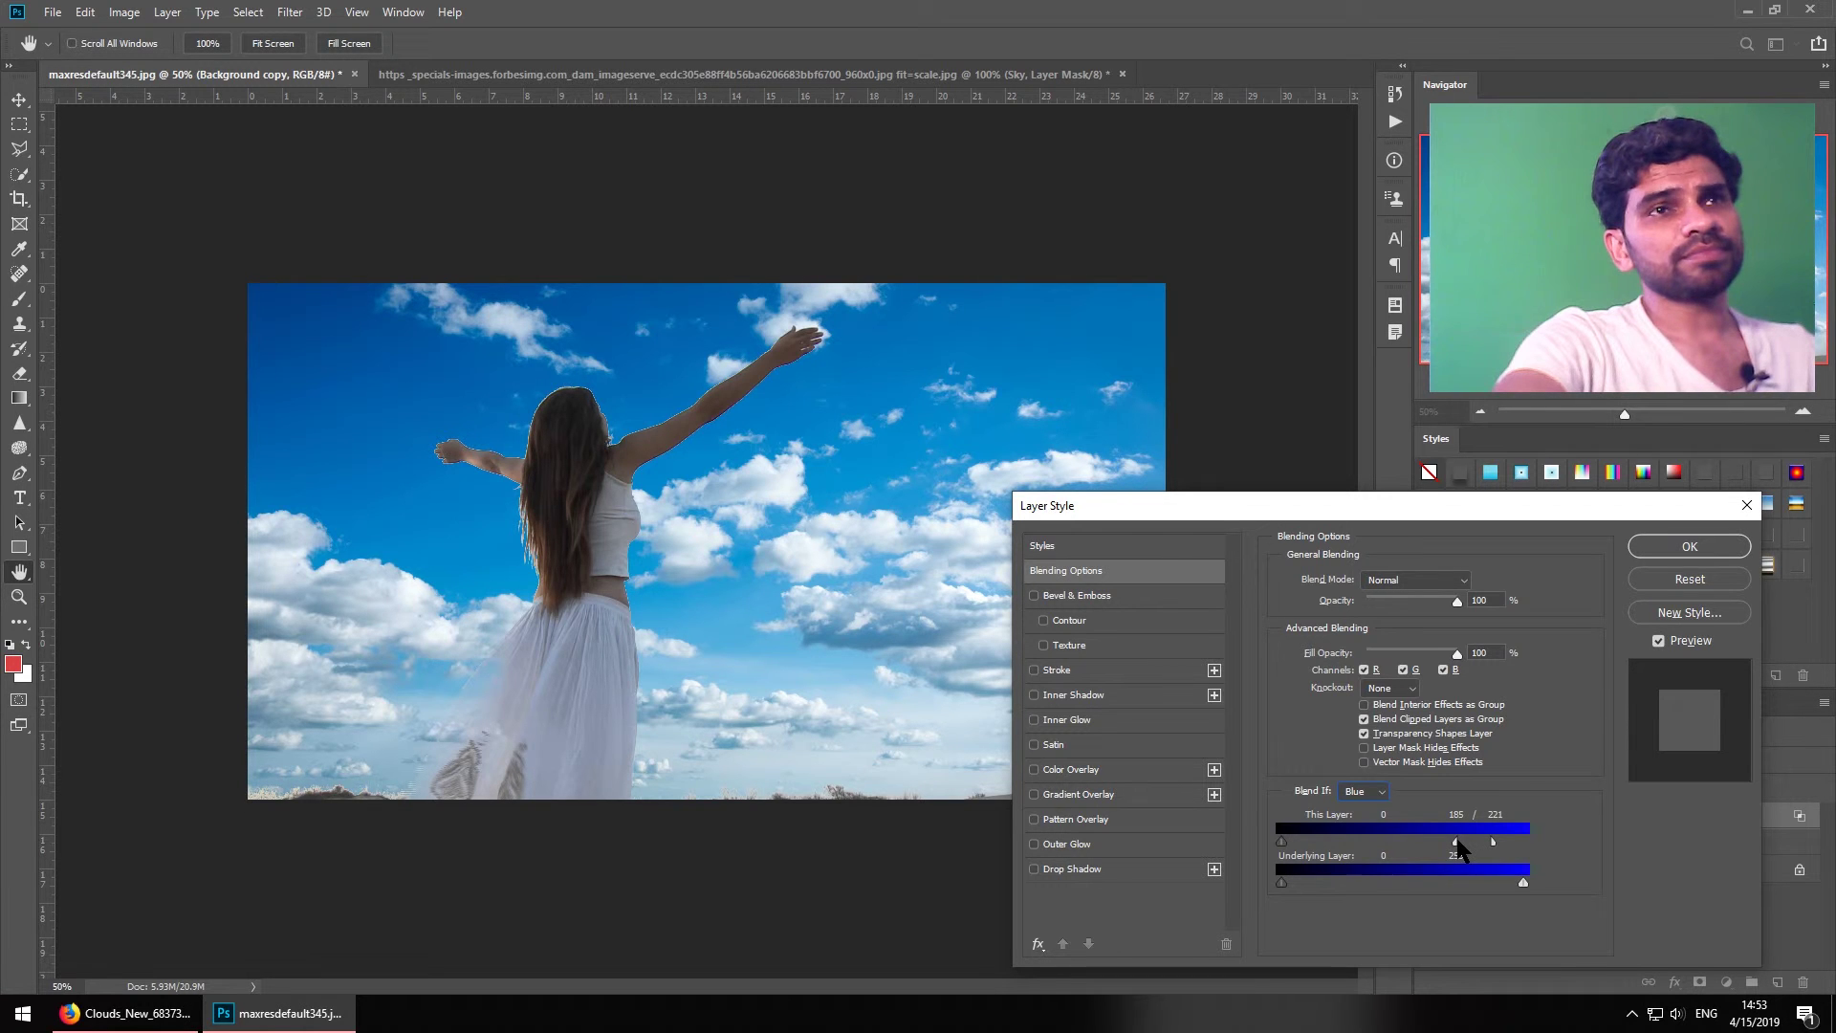
pyautogui.click(1637, 547)
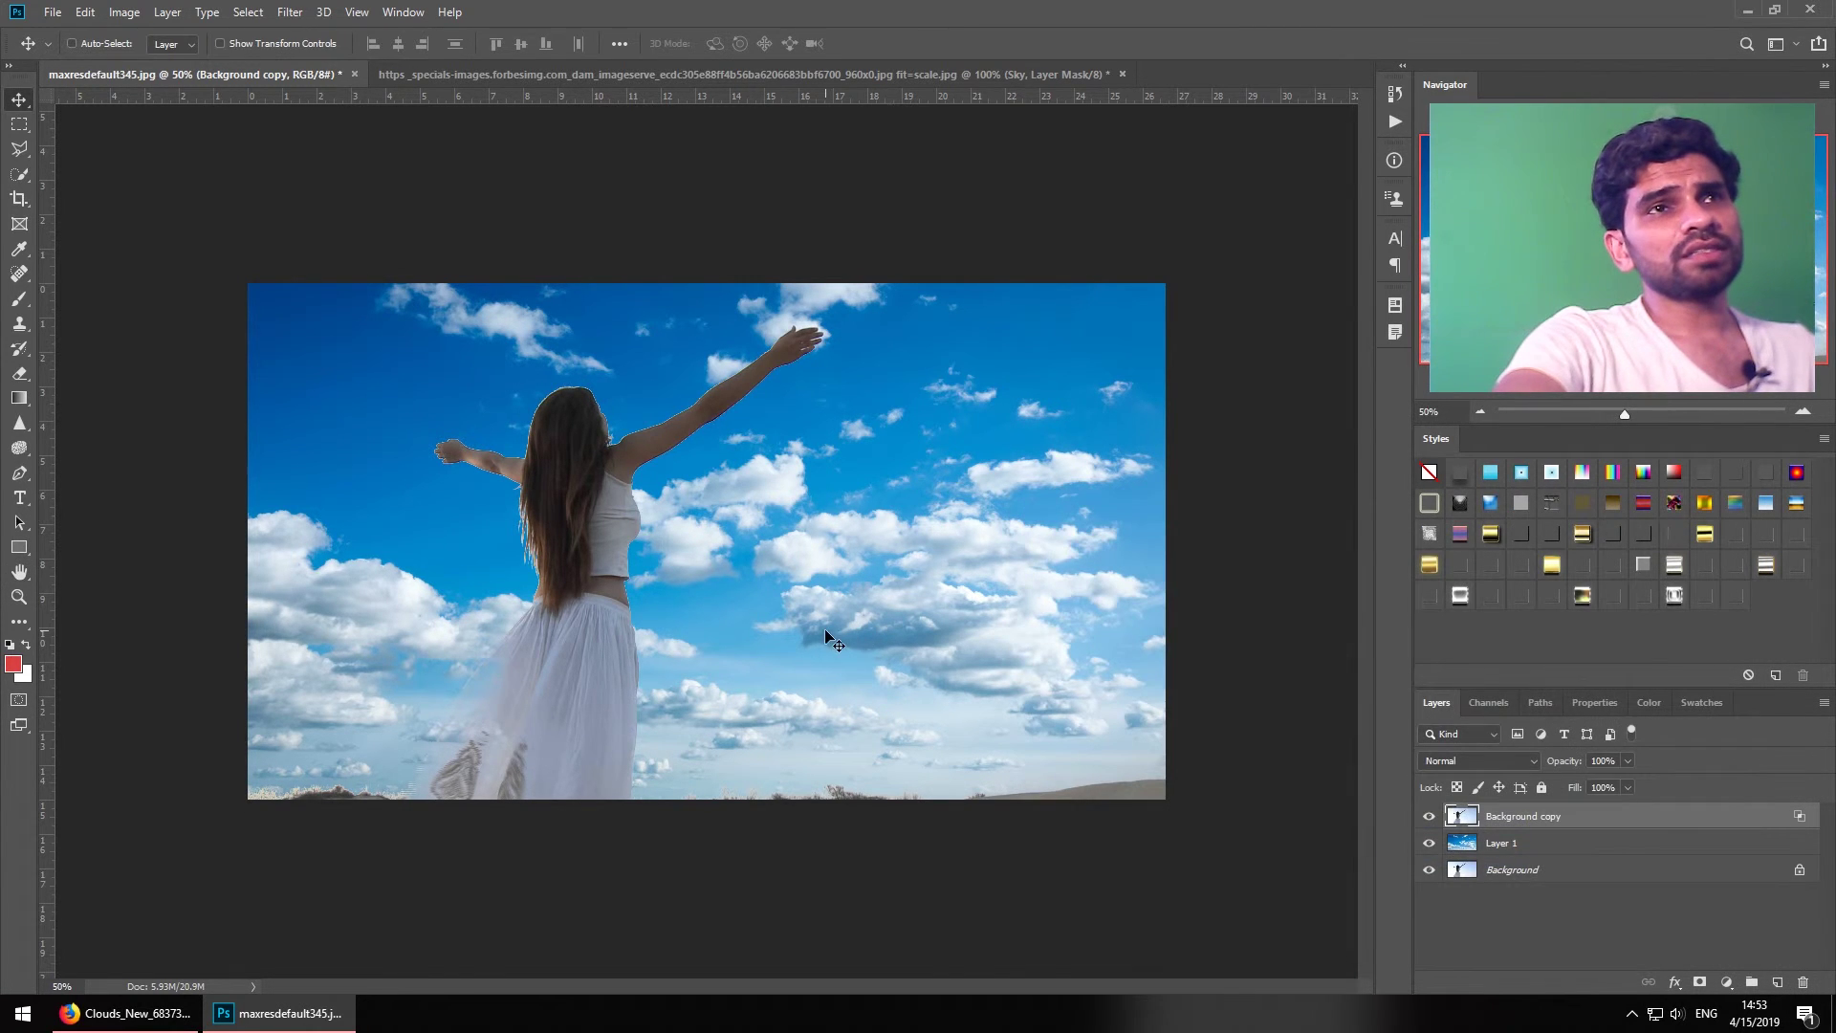
# Add a layer mask to Layer 1 and paint black with a 90 px brush over the skirt's faded lower part to restore it
pyautogui.click(1511, 848)
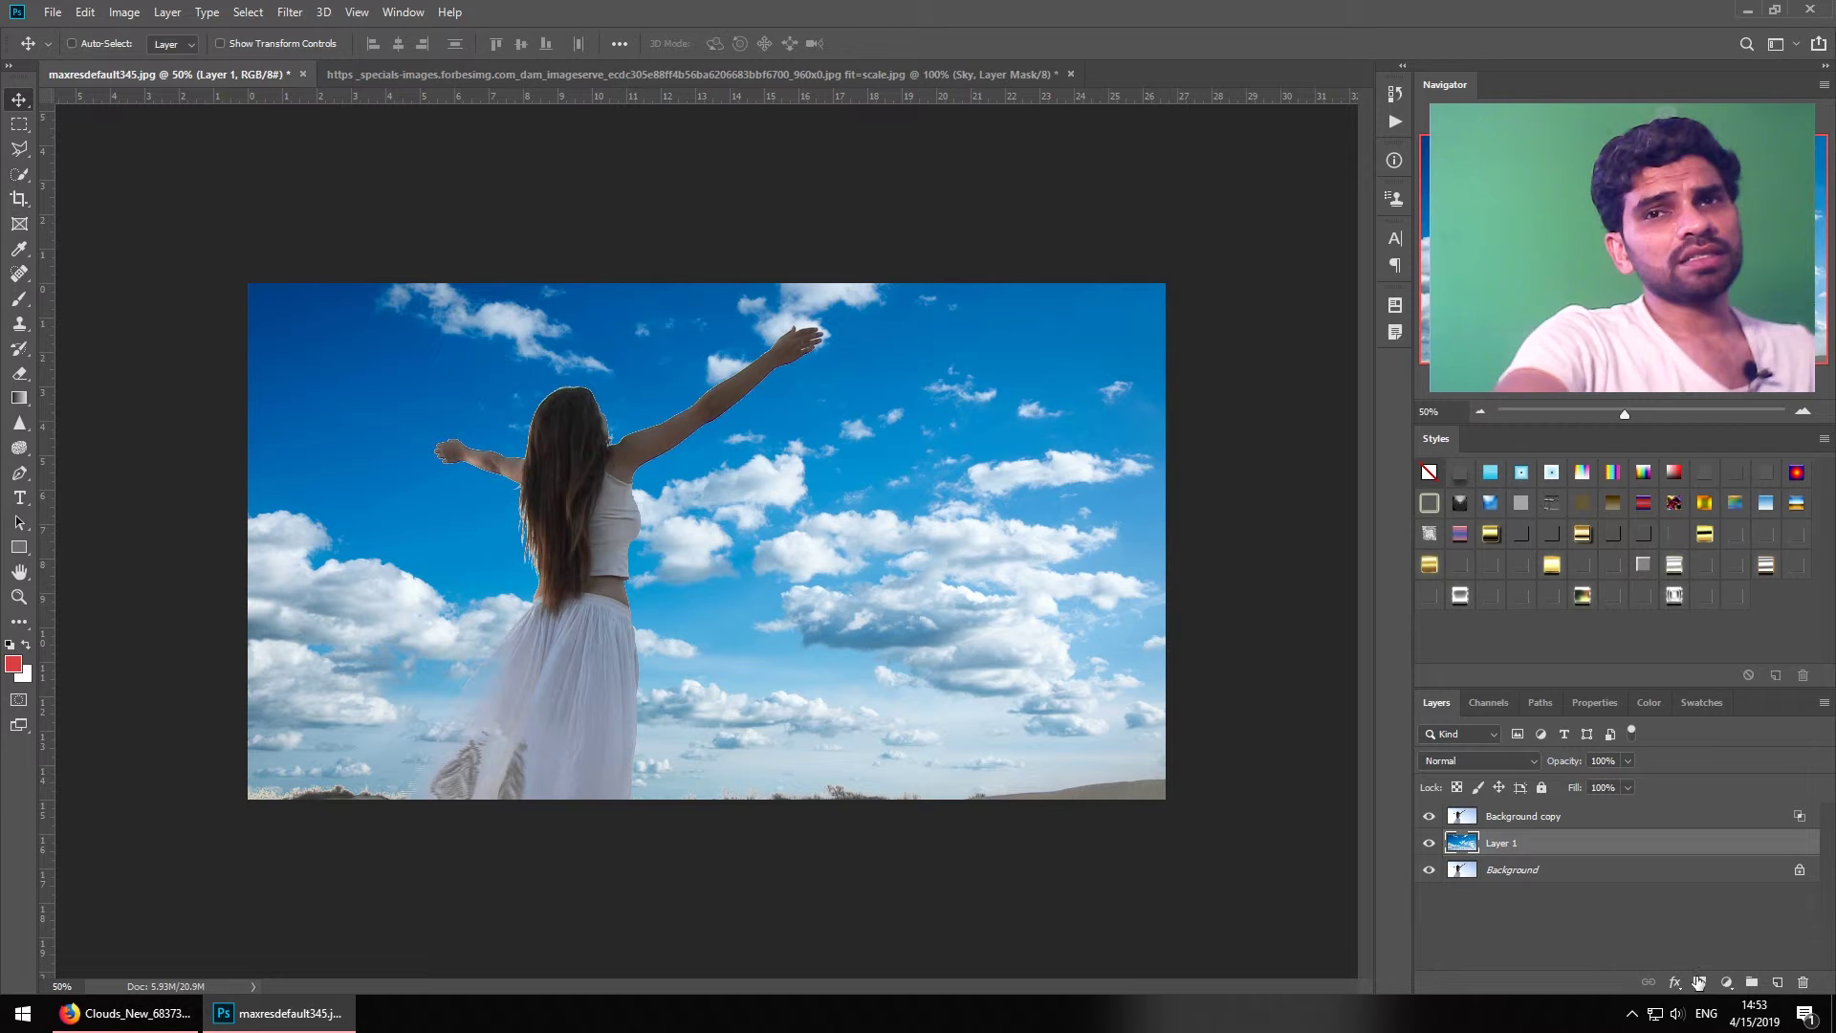
pyautogui.click(1700, 983)
pyautogui.press('b')
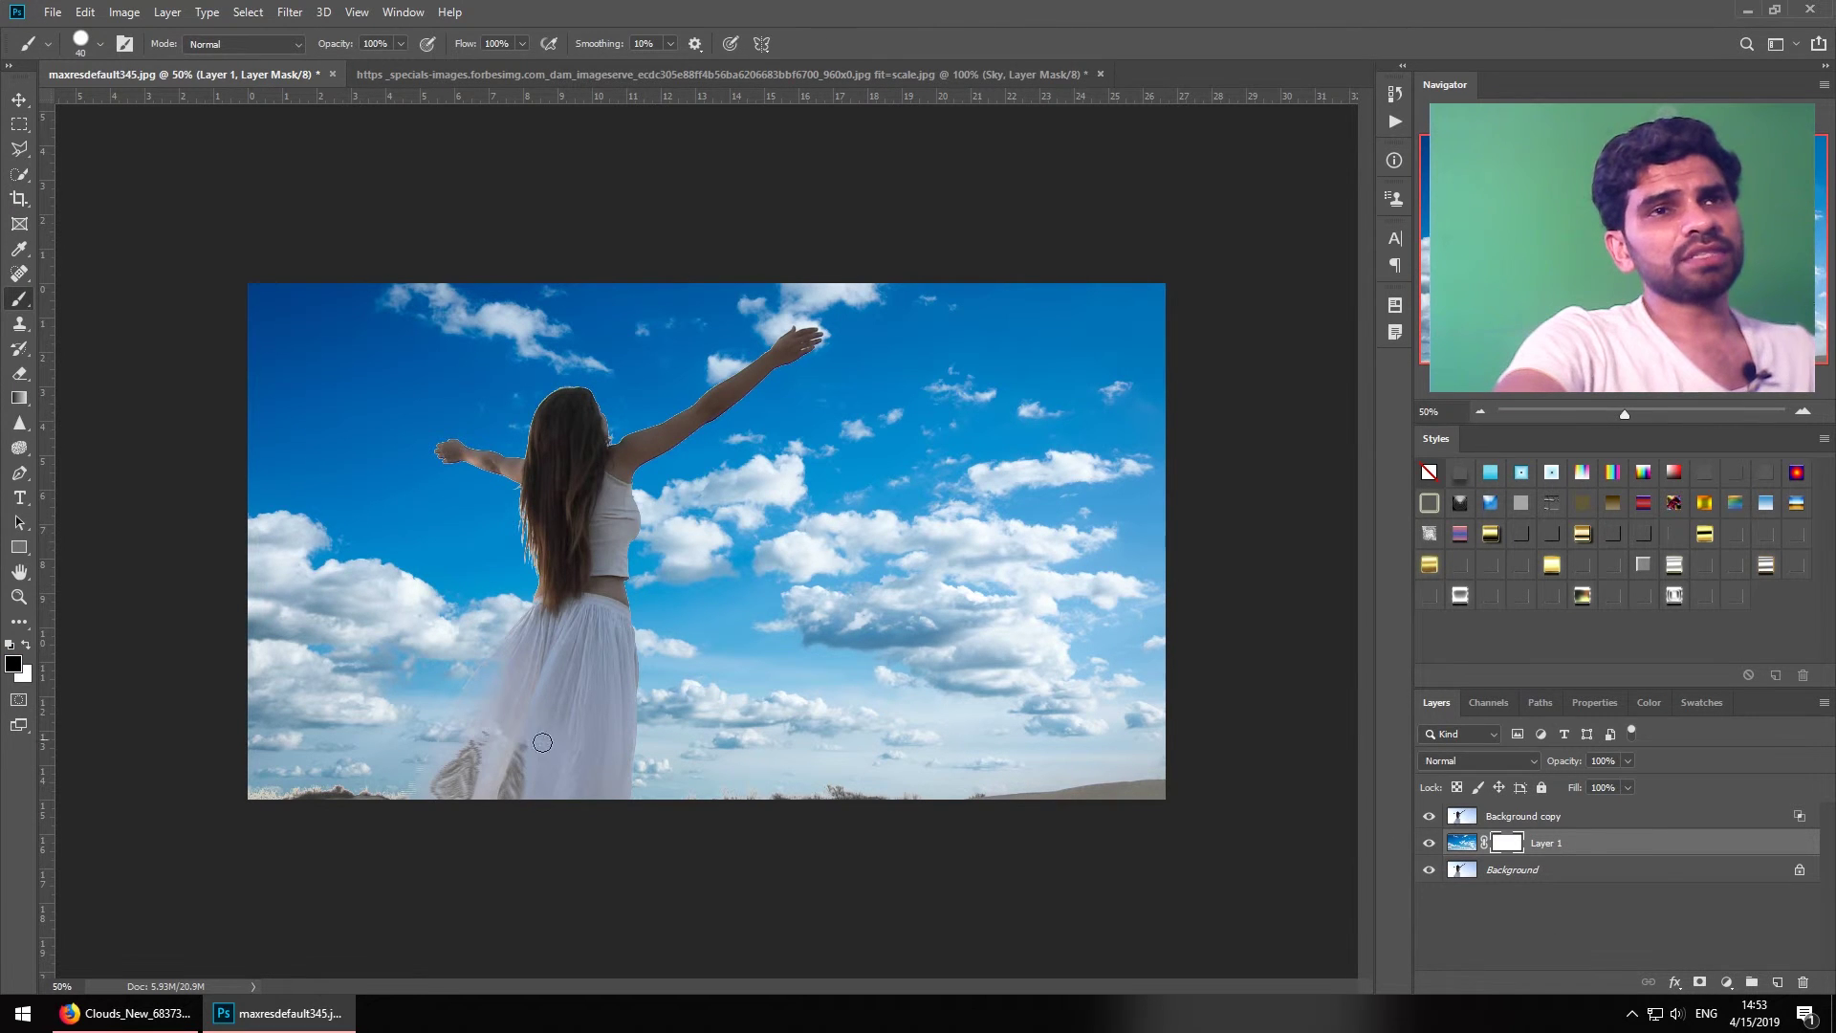
pyautogui.press(']')
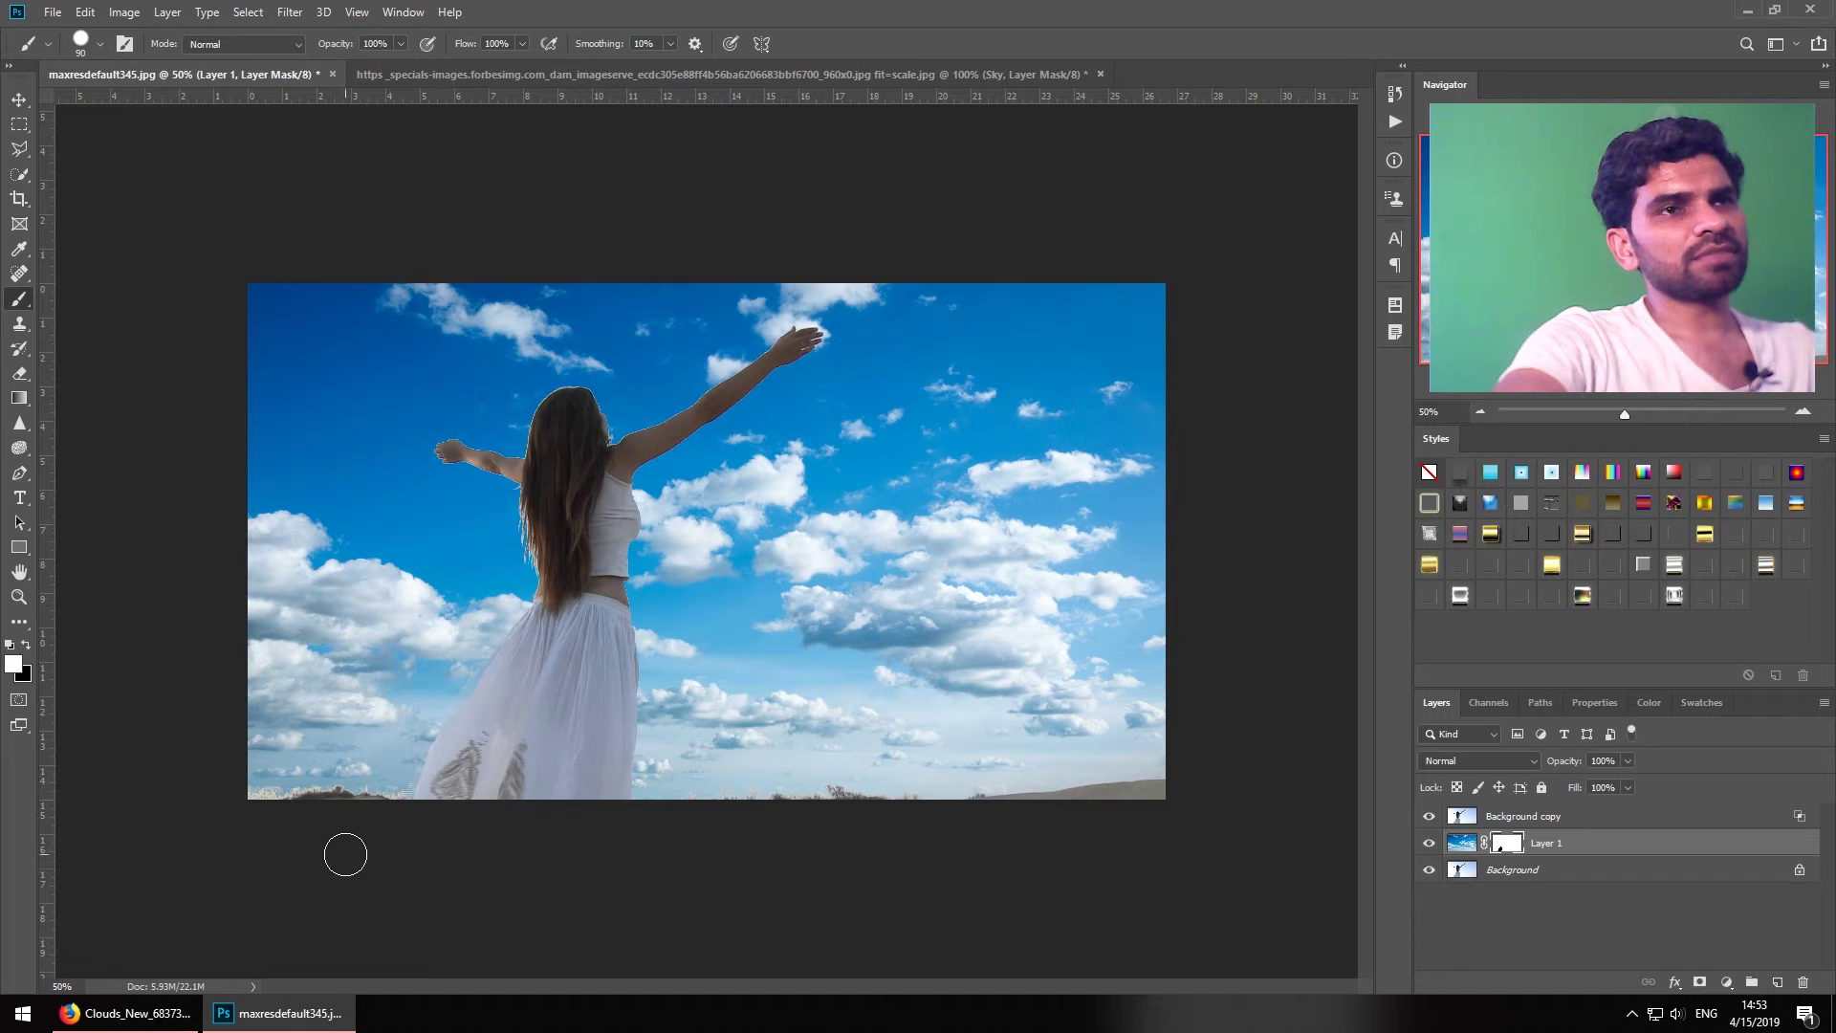
pyautogui.press('v')
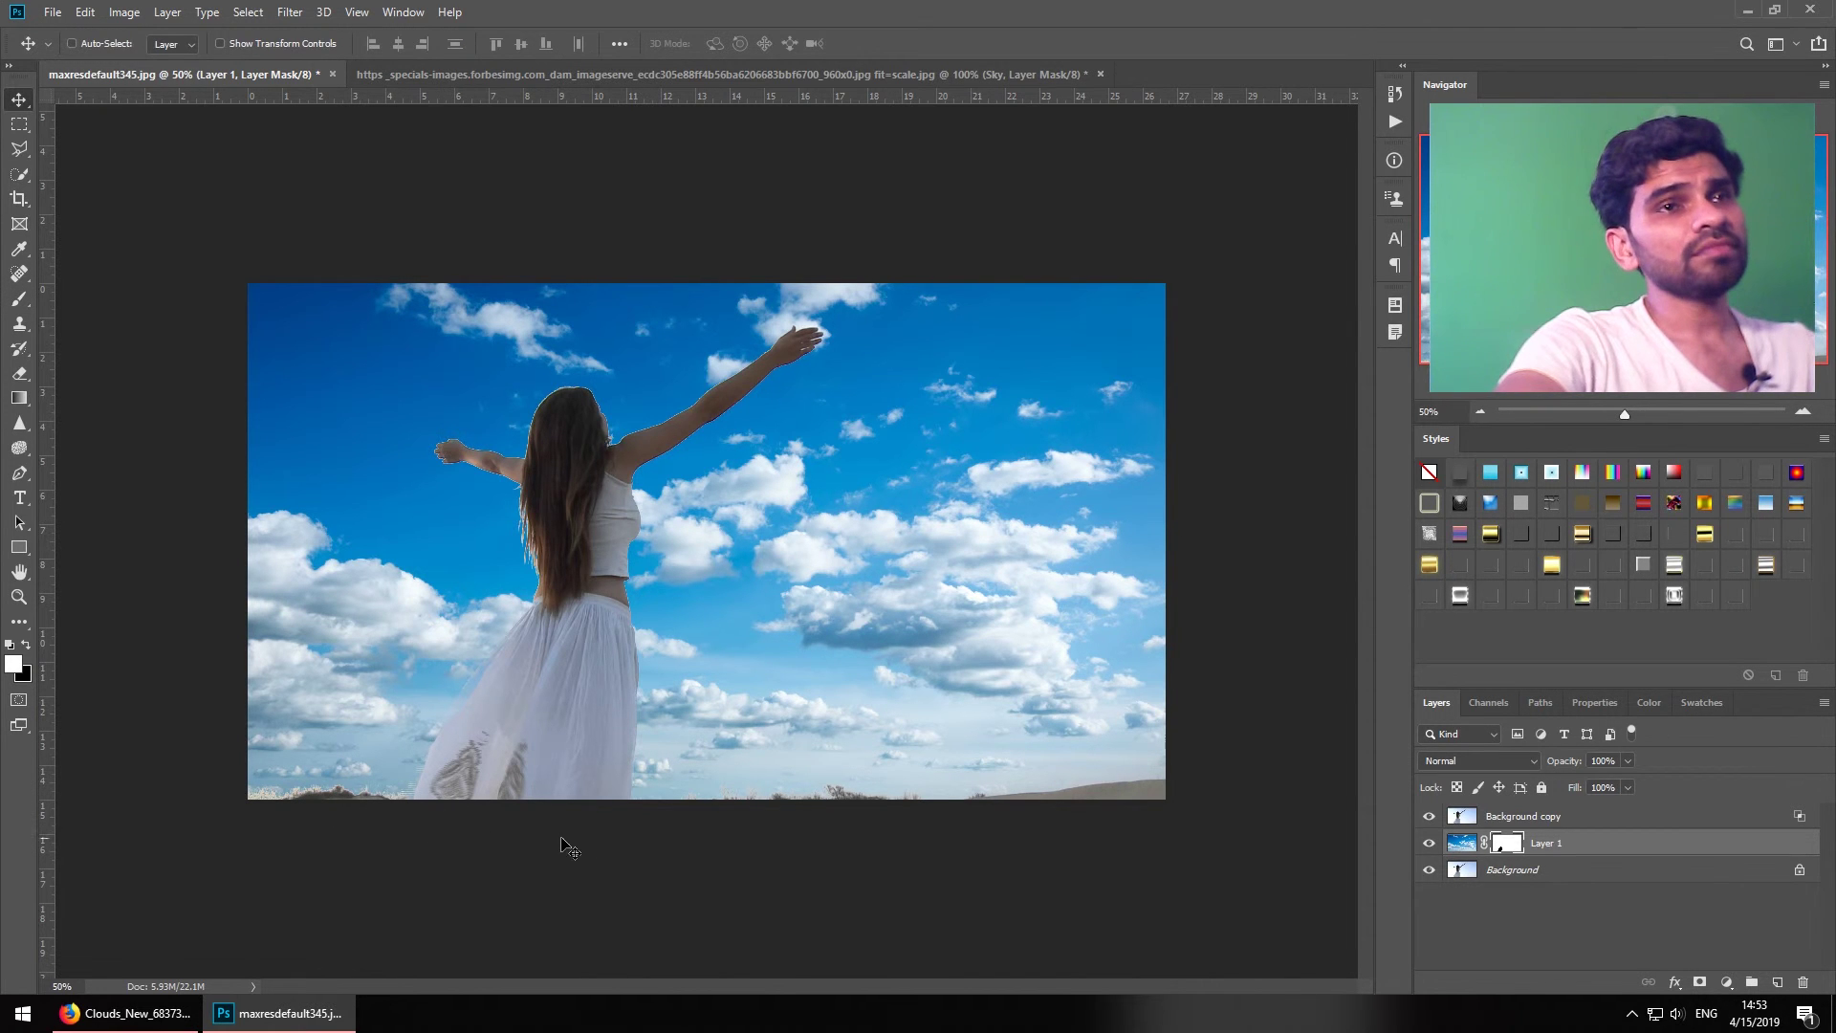
# Soften the light fringe around the woman by setting Background copy's Blue Blend If highlight split for This Layer to 87 / 221
pyautogui.moveTo(635, 413); pyautogui.dragTo(730, 499)
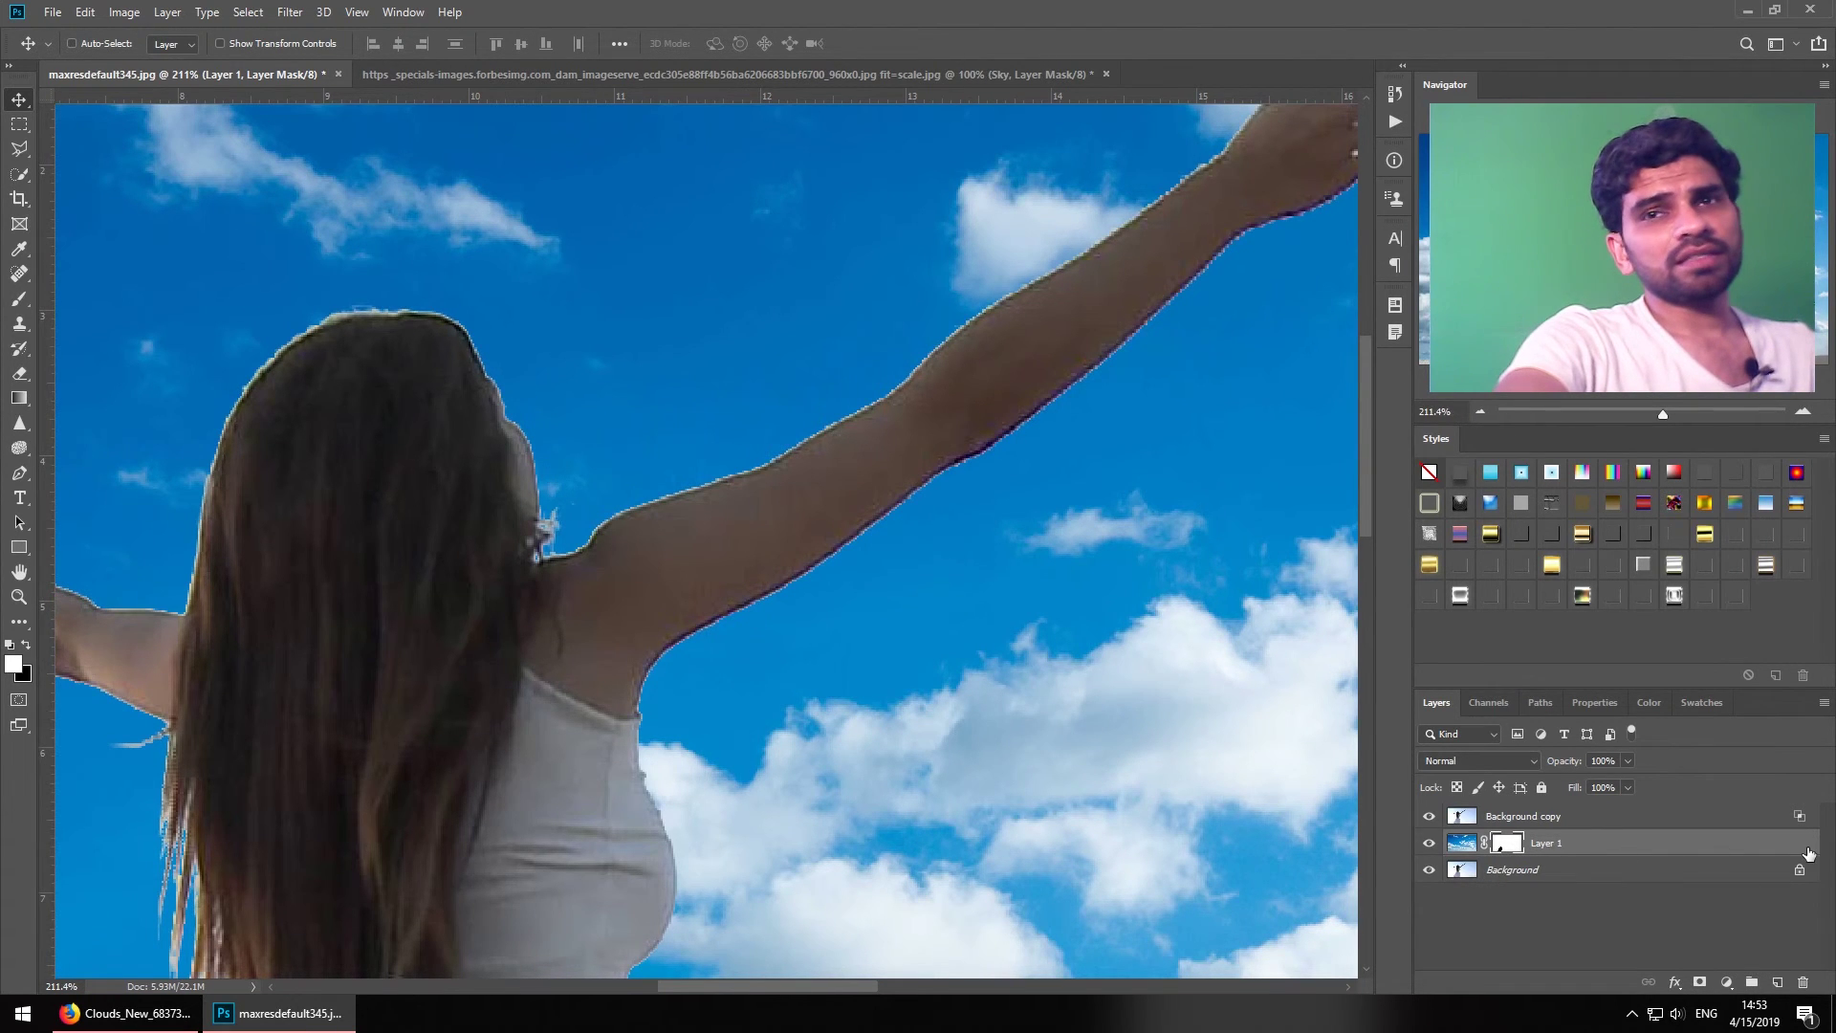
pyautogui.click(1766, 821)
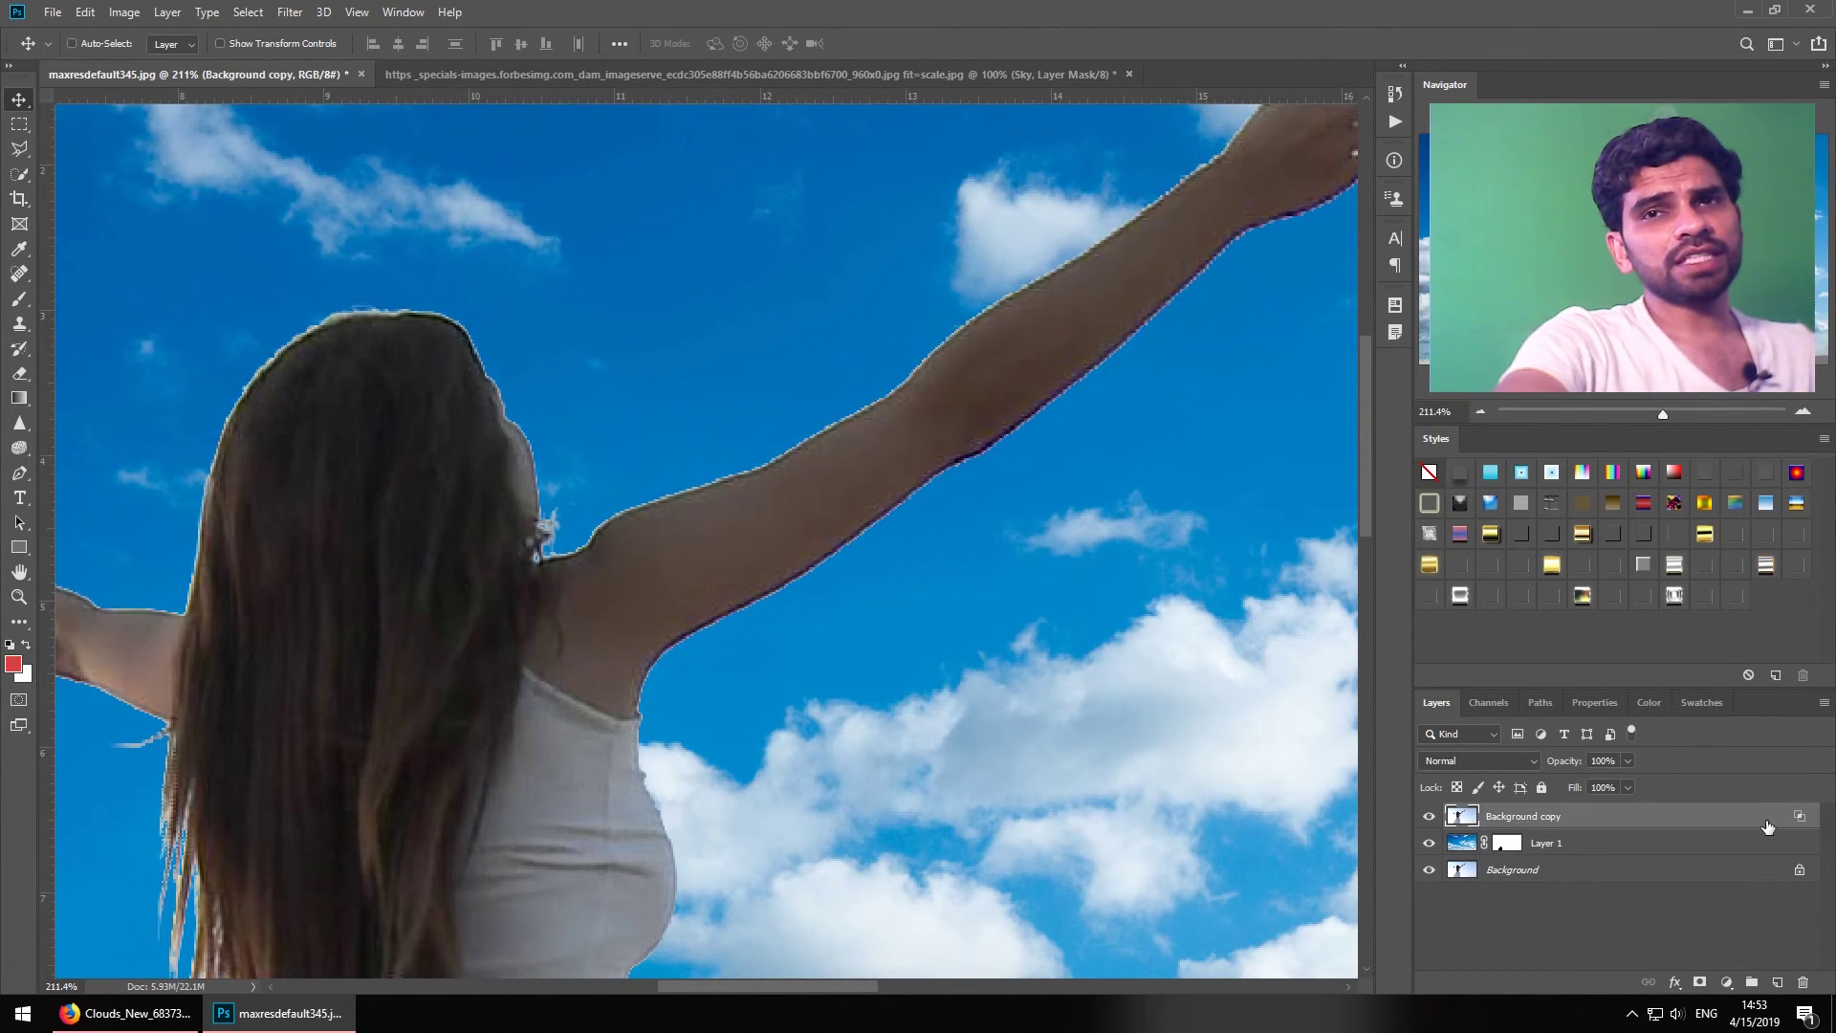
pyautogui.doubleClick(1765, 818)
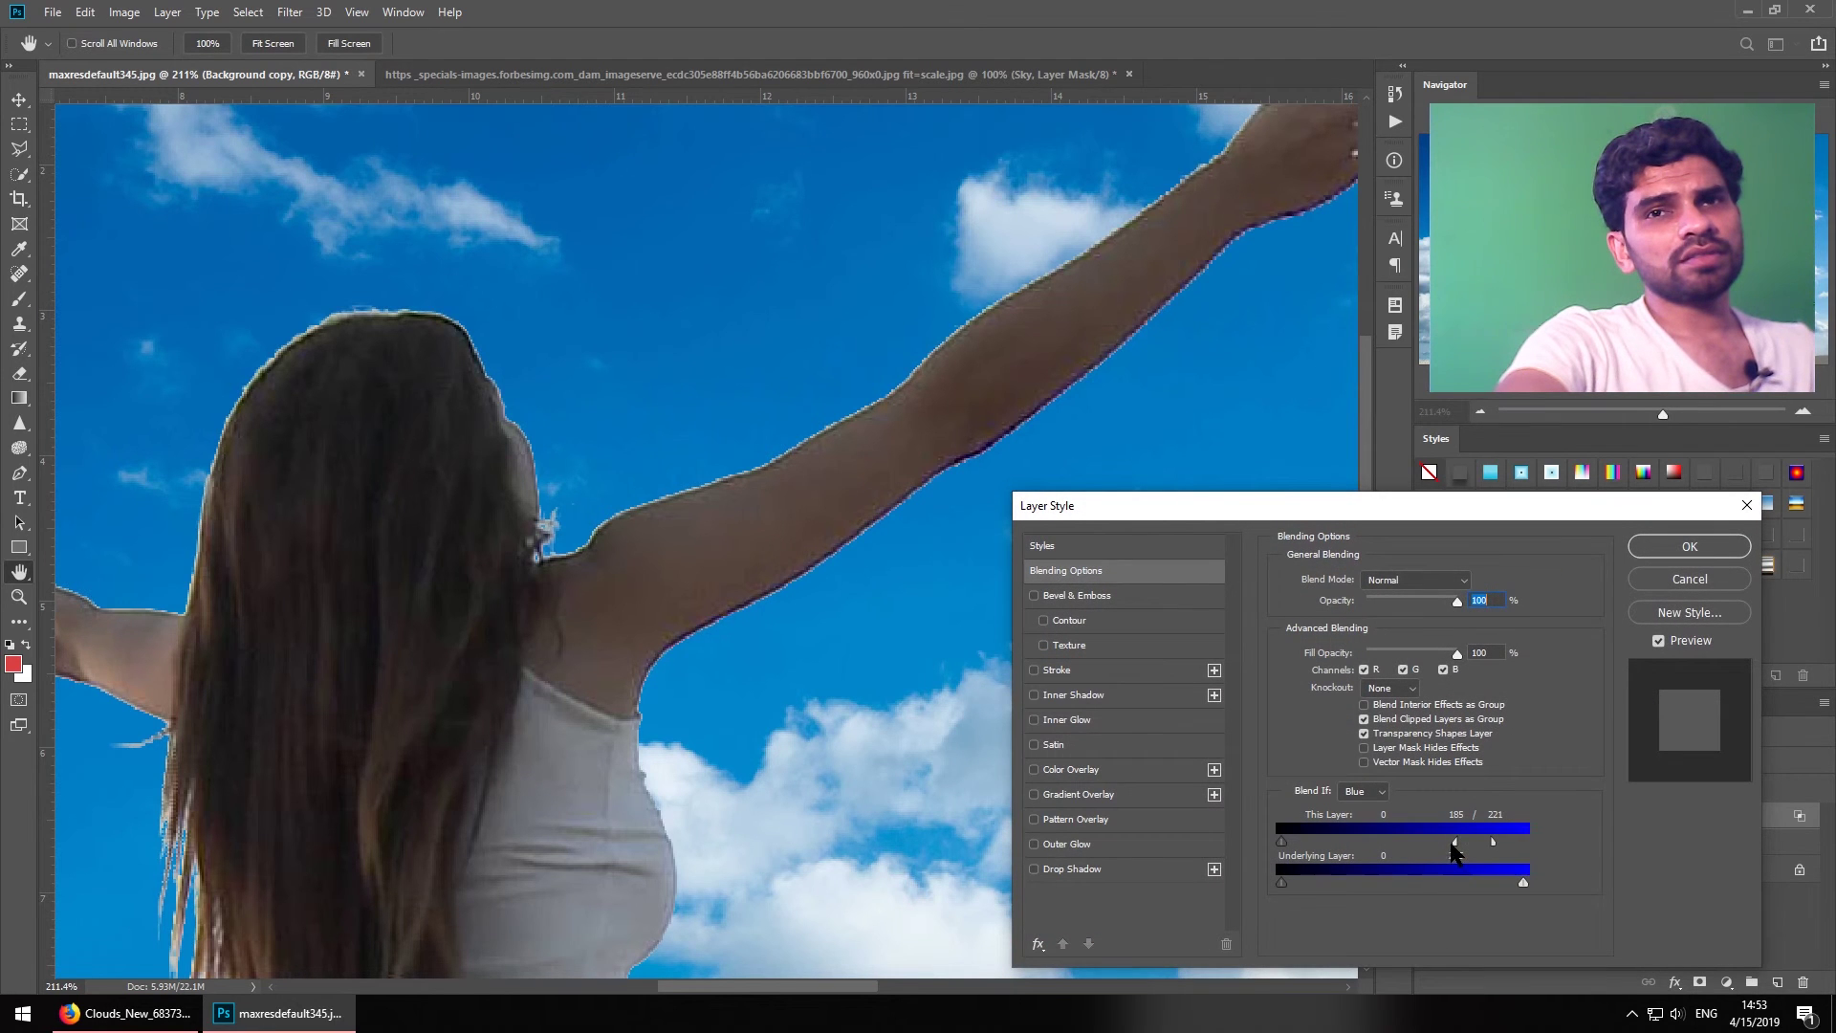
pyautogui.moveTo(1458, 845); pyautogui.dragTo(1380, 849)
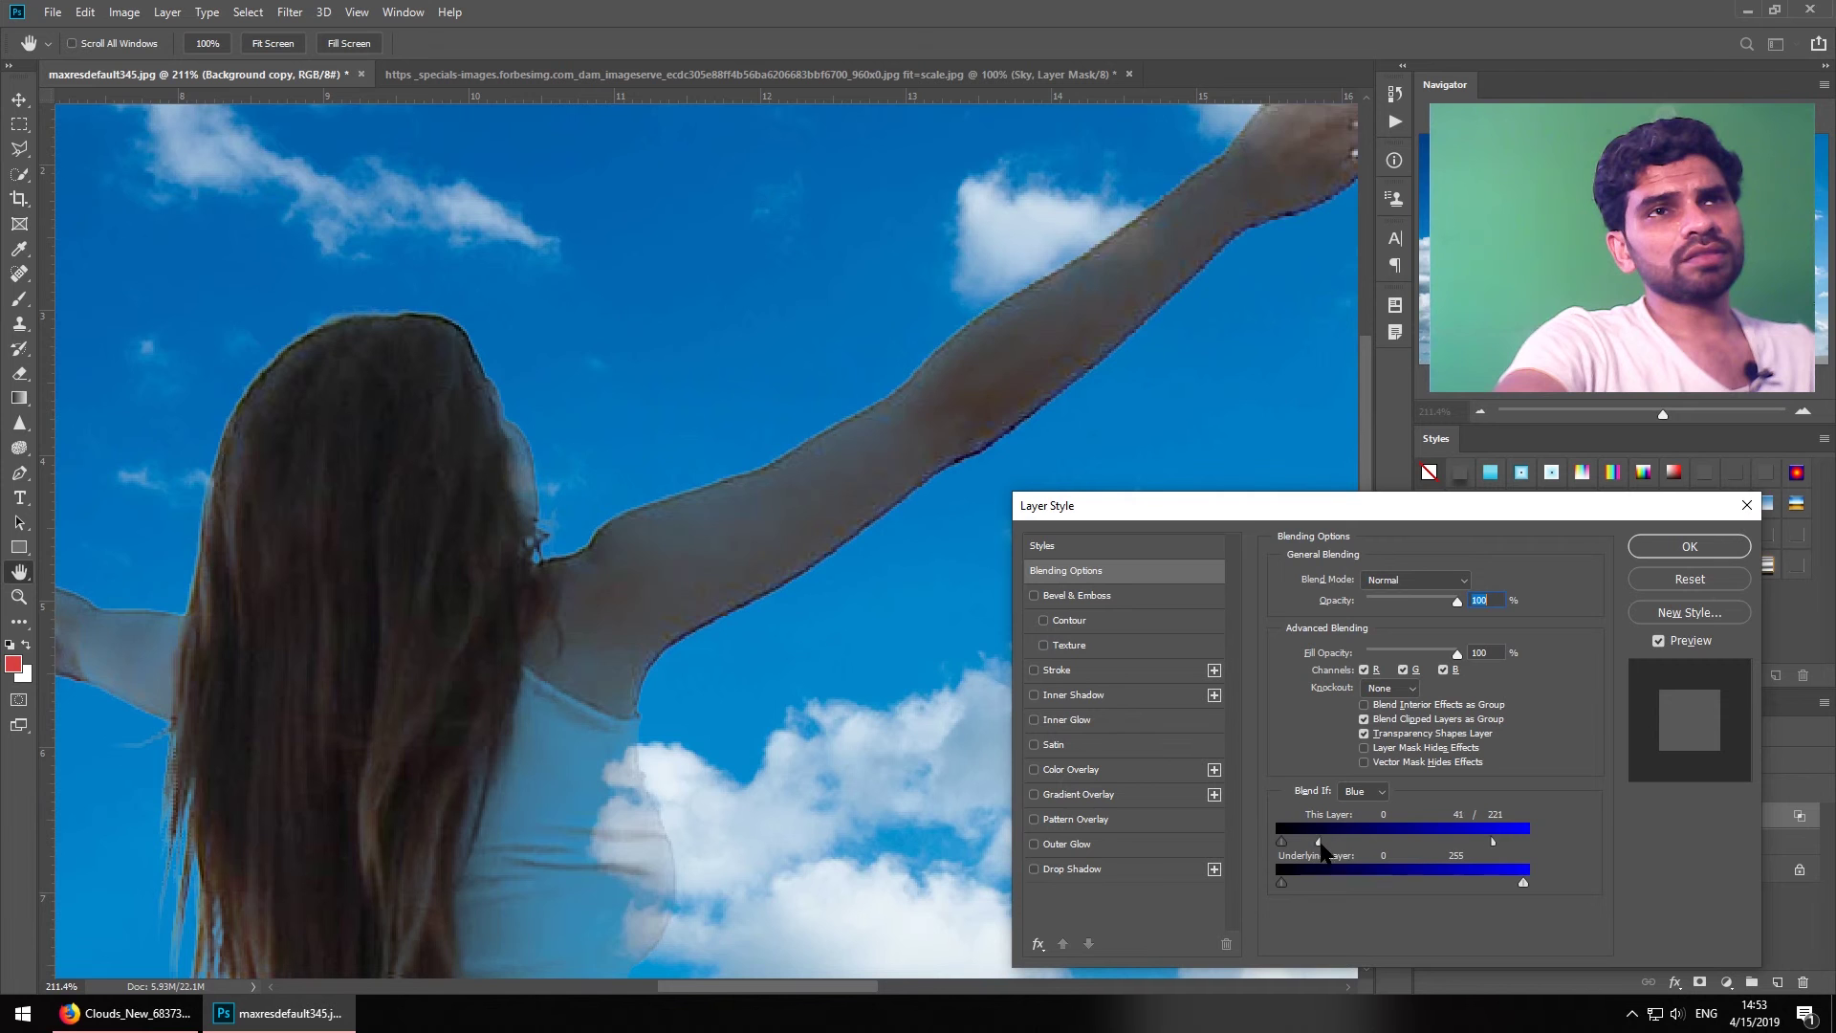
pyautogui.moveTo(1322, 850); pyautogui.dragTo(1362, 849)
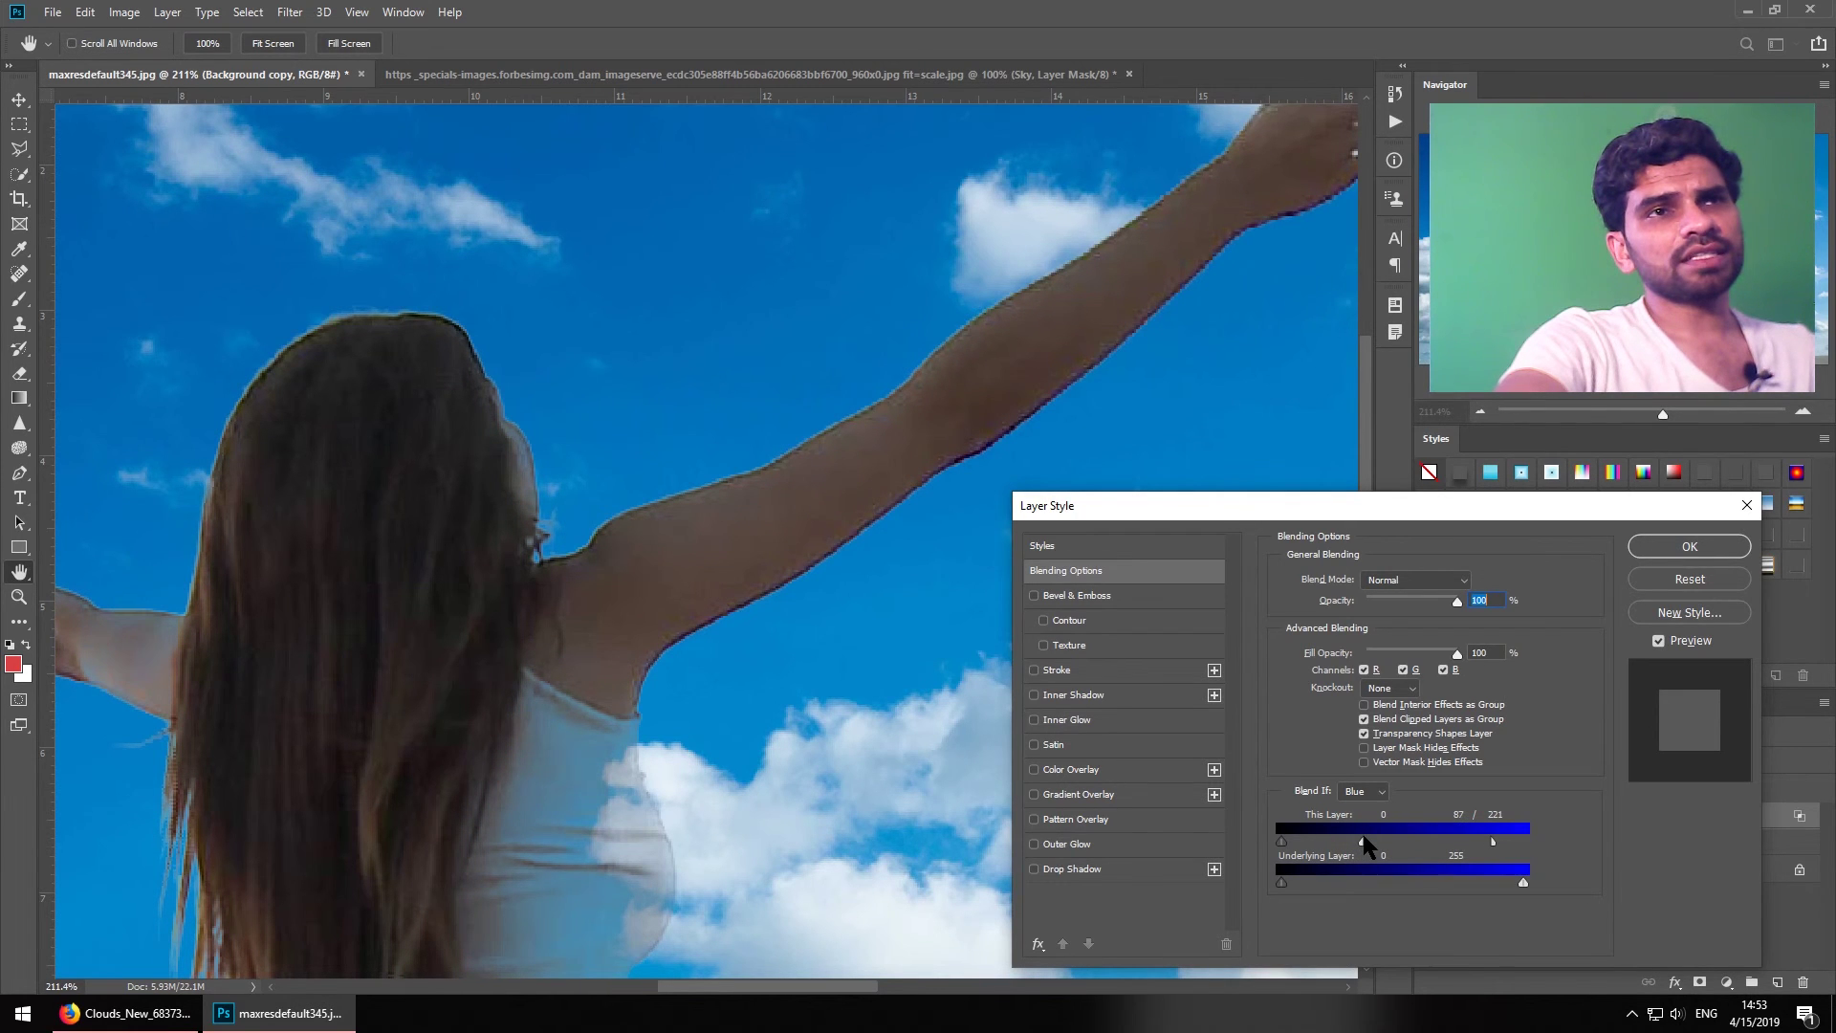
pyautogui.click(1688, 547)
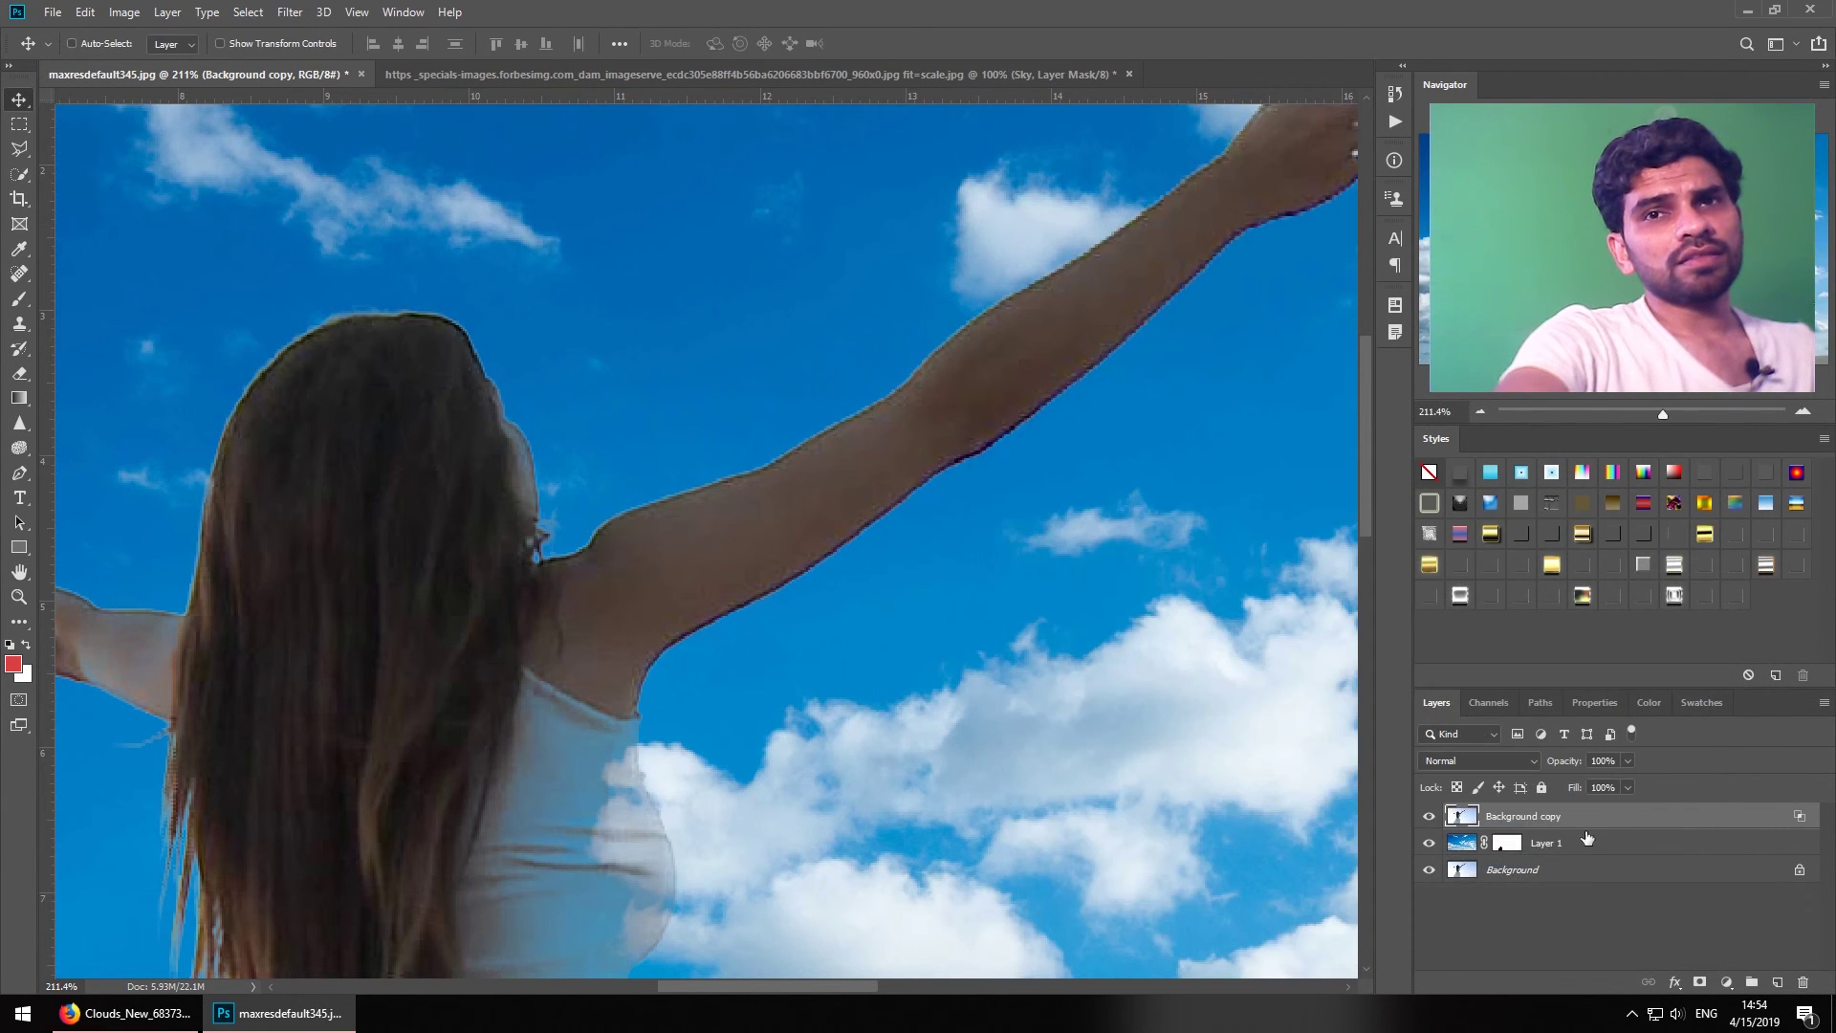
# Paint Layer 1's mask with a 50 px brush, black over the woman's see-through top and skirt and white over any spill into the sky
pyautogui.click(1508, 844)
pyautogui.press('b')
pyautogui.press('d')
pyautogui.press('[')
pyautogui.press('[')
pyautogui.press('[')
pyautogui.press('x')
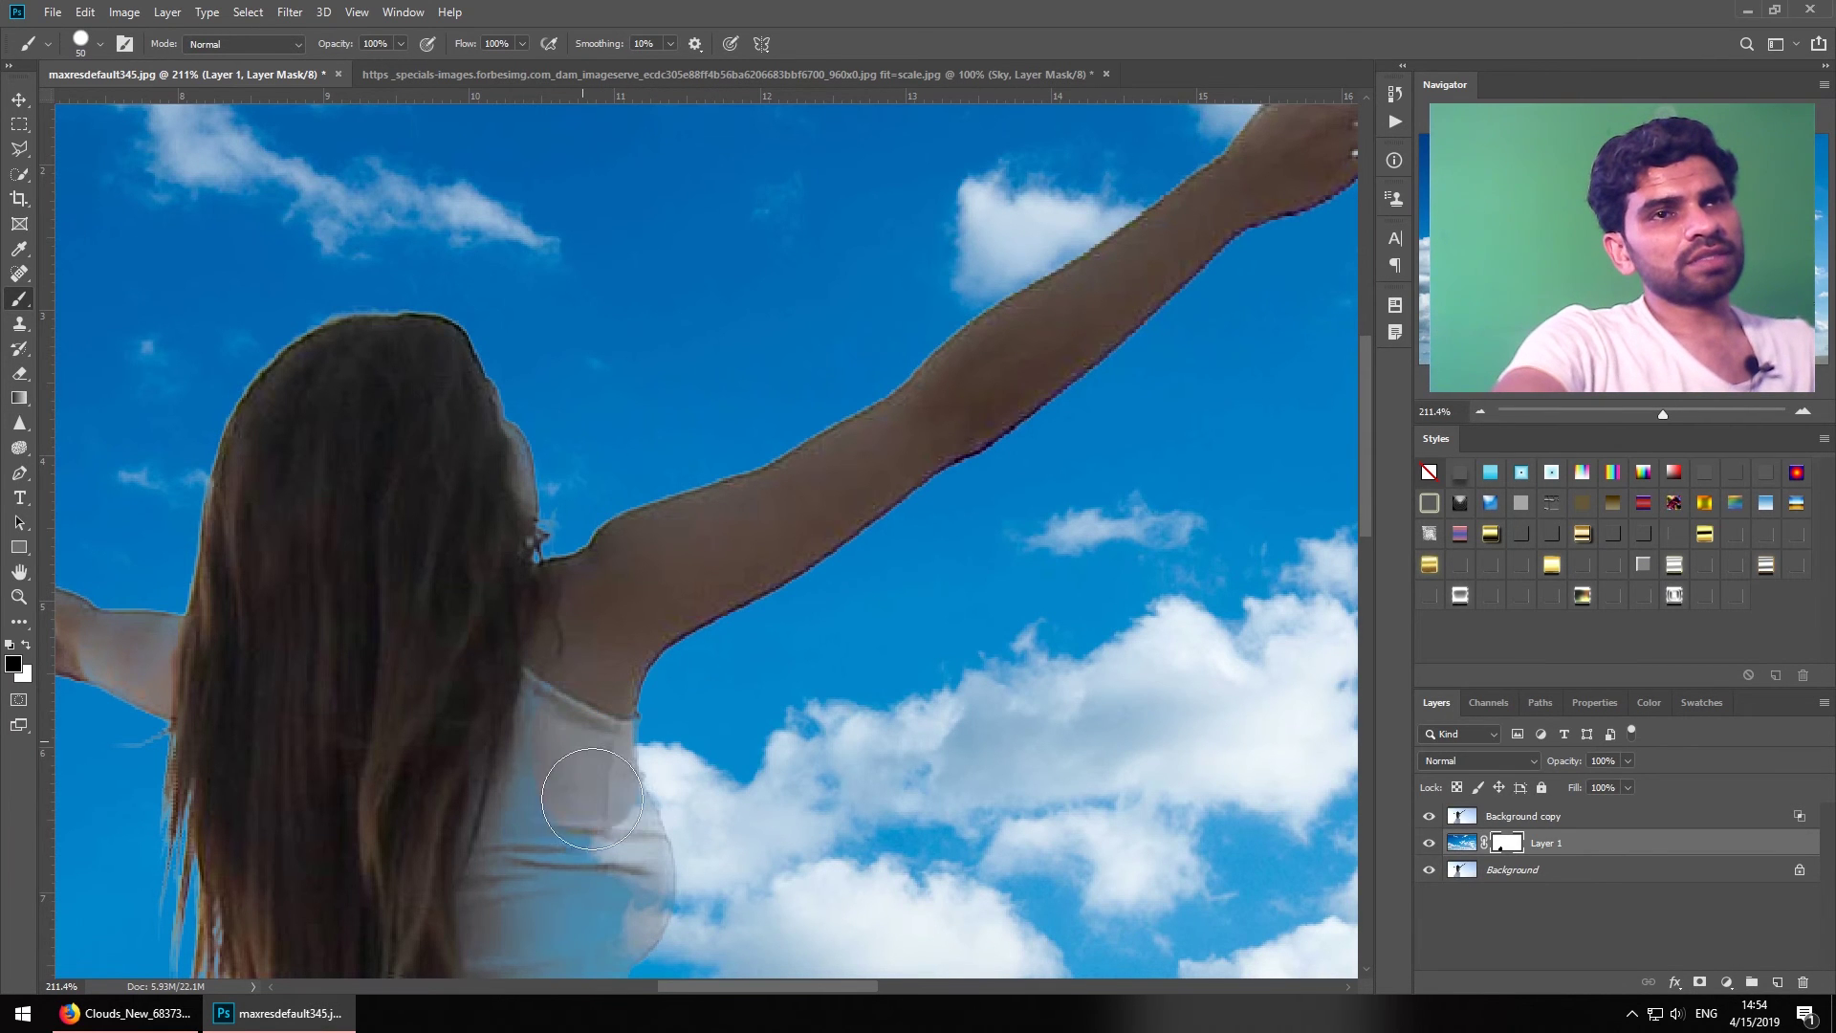
pyautogui.moveTo(635, 766); pyautogui.dragTo(741, 426)
pyautogui.moveTo(649, 482)
pyautogui.mouseDown()
pyautogui.moveTo(597, 633)
pyautogui.moveTo(664, 543)
pyautogui.moveTo(667, 574)
pyautogui.moveTo(526, 778)
pyautogui.moveTo(594, 663)
pyautogui.moveTo(598, 868)
pyautogui.mouseUp()
pyautogui.press('x')
pyautogui.moveTo(732, 811)
pyautogui.mouseDown()
pyautogui.moveTo(718, 819)
pyautogui.moveTo(879, 303)
pyautogui.mouseUp()
pyautogui.press('x')
pyautogui.moveTo(639, 384)
pyautogui.mouseDown()
pyautogui.moveTo(635, 361)
pyautogui.moveTo(733, 351)
pyautogui.moveTo(725, 335)
pyautogui.moveTo(829, 381)
pyautogui.mouseUp()
pyautogui.press('x')
pyautogui.press('x')
pyautogui.moveTo(733, 442)
pyautogui.mouseDown()
pyautogui.moveTo(579, 479)
pyautogui.moveTo(525, 326)
pyautogui.moveTo(514, 453)
pyautogui.moveTo(305, 543)
pyautogui.moveTo(291, 534)
pyautogui.moveTo(431, 349)
pyautogui.mouseUp()
pyautogui.moveTo(712, 519); pyautogui.dragTo(793, 89)
pyautogui.moveTo(536, 325)
pyautogui.mouseDown()
pyautogui.moveTo(606, 657)
pyautogui.moveTo(708, 402)
pyautogui.mouseUp()
pyautogui.moveTo(822, 522); pyautogui.dragTo(802, 769)
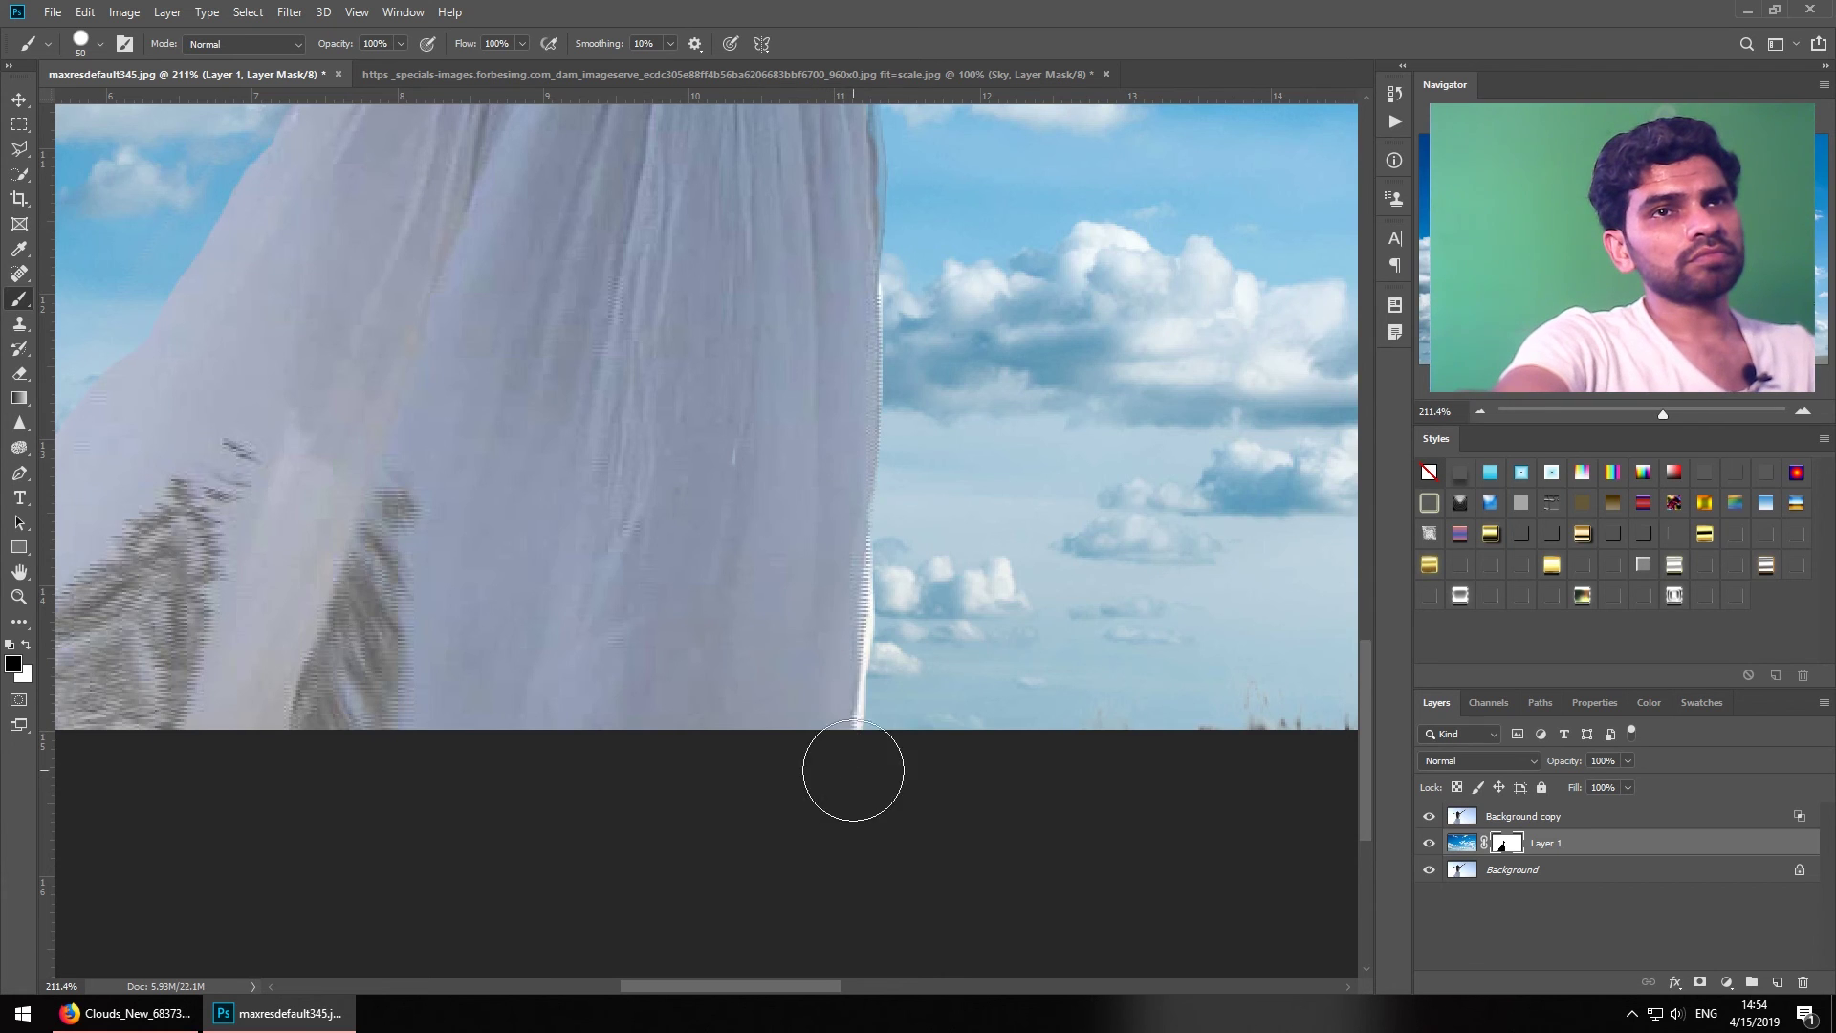
pyautogui.hotkey('ctrl', '0')
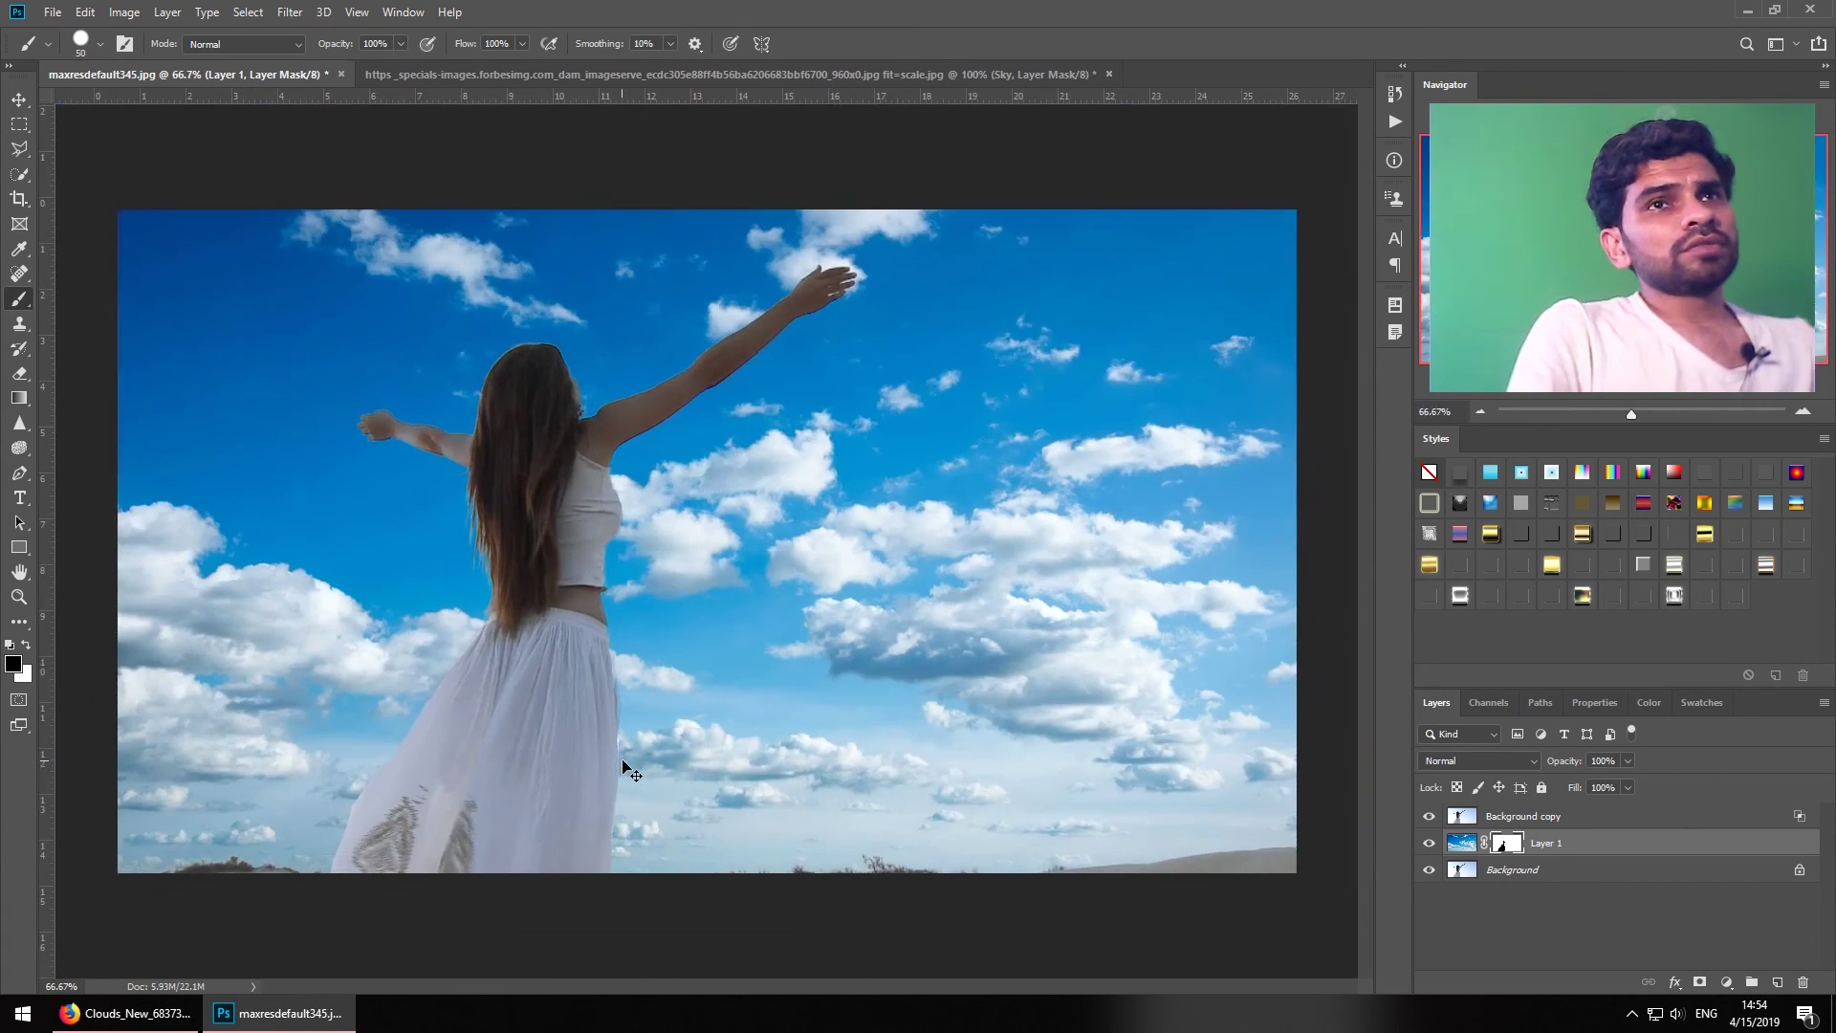
pyautogui.hotkey('ctrl', '-')
pyautogui.press('v')
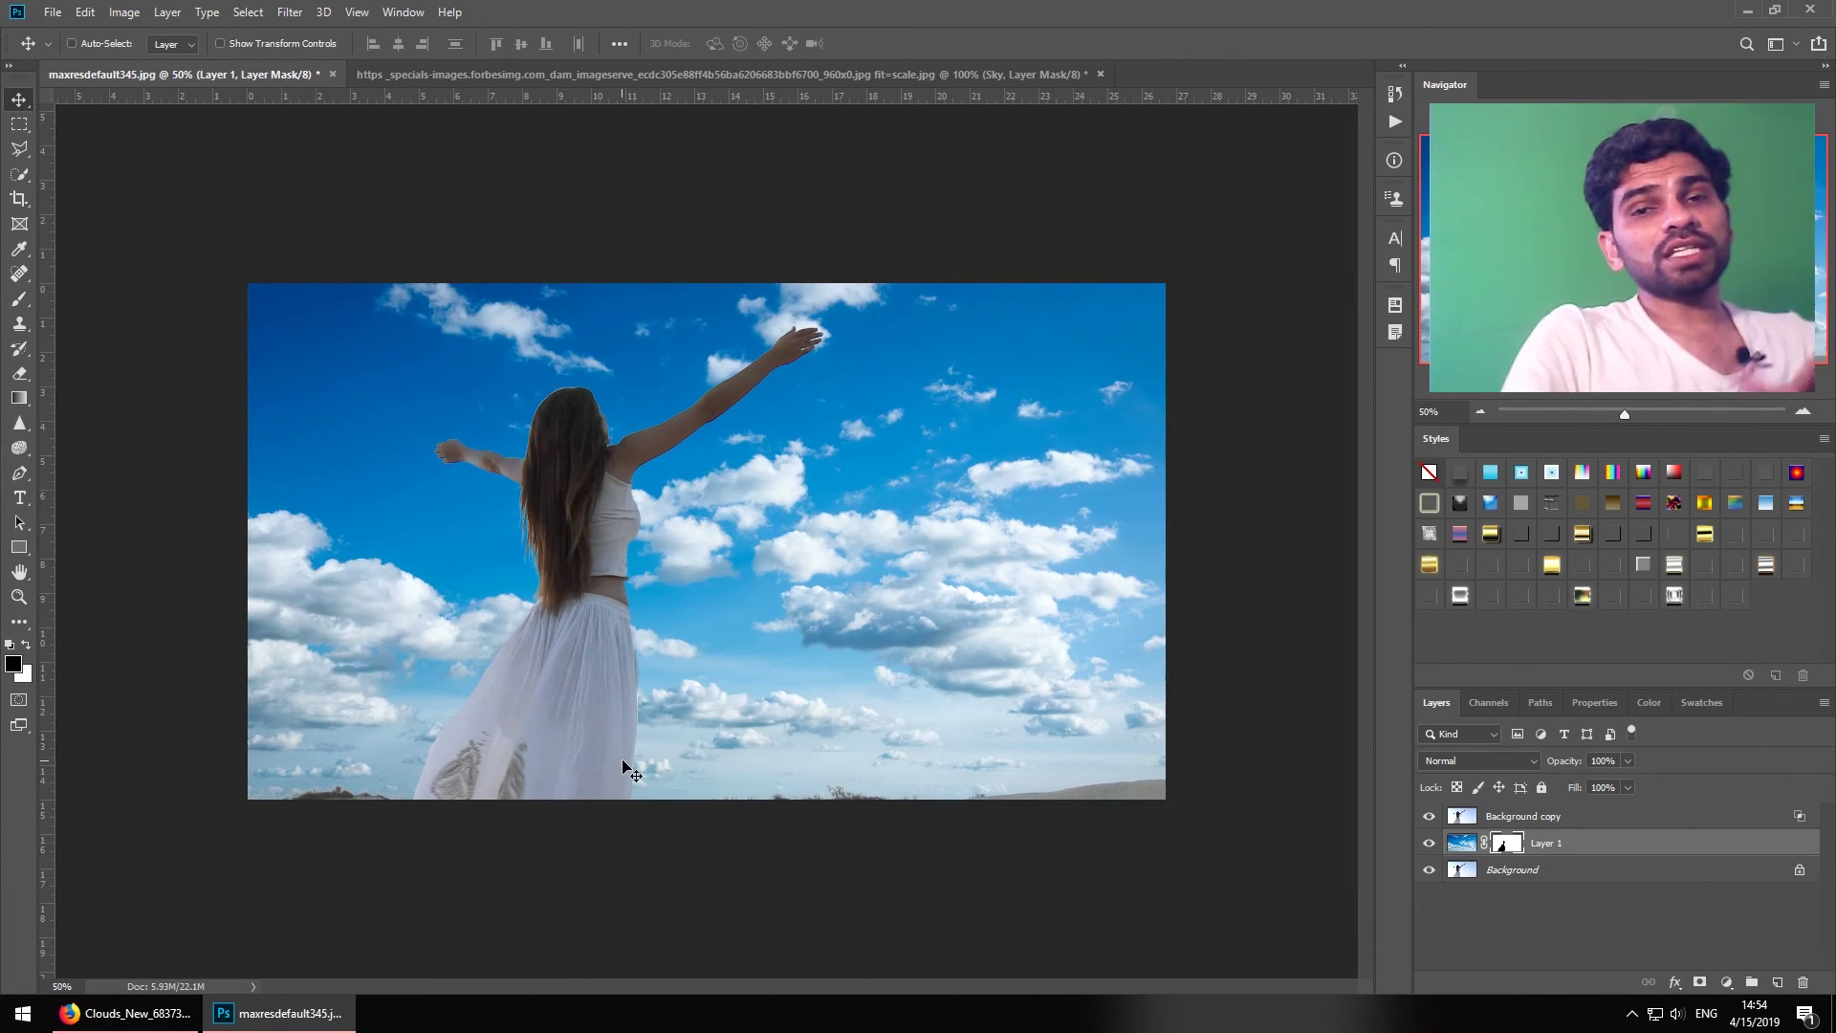